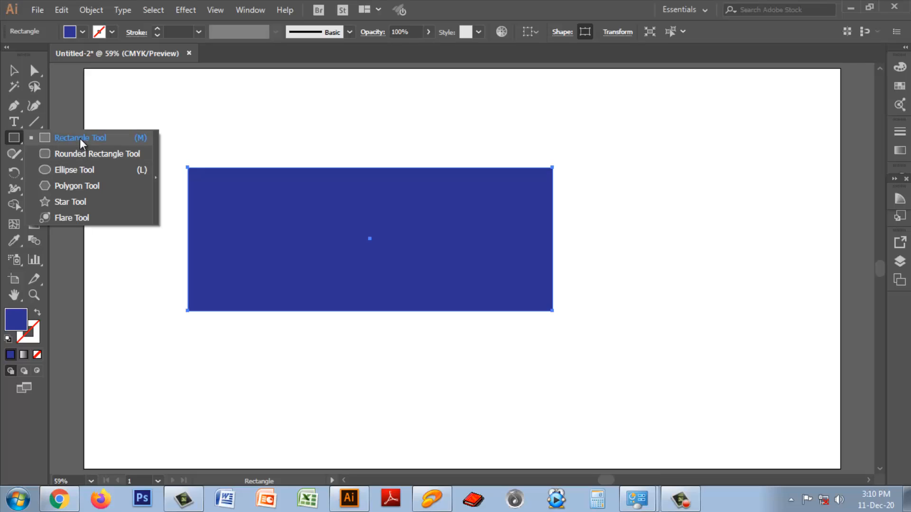
# Step: Choose the Rectangle tool and change the selected rectangle's fill to red from the swatches
pyautogui.click(80, 138)
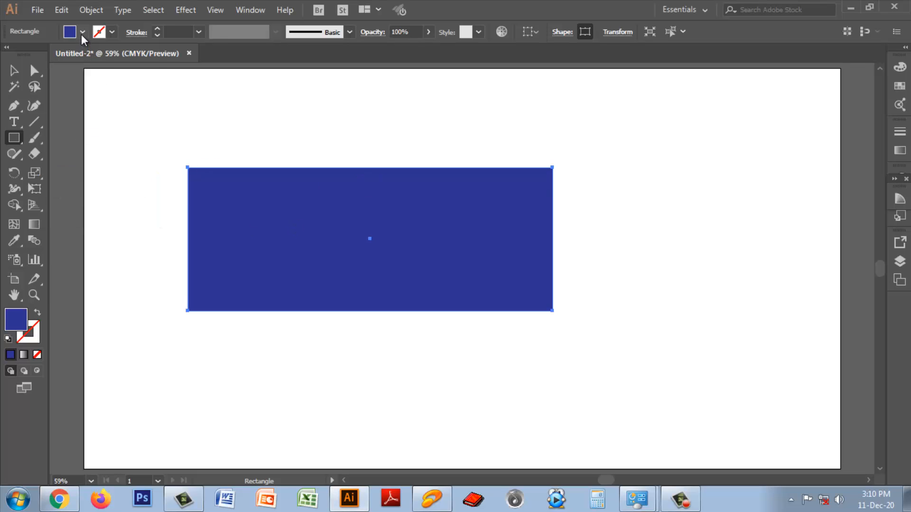
pyautogui.click(82, 32)
pyautogui.click(46, 55)
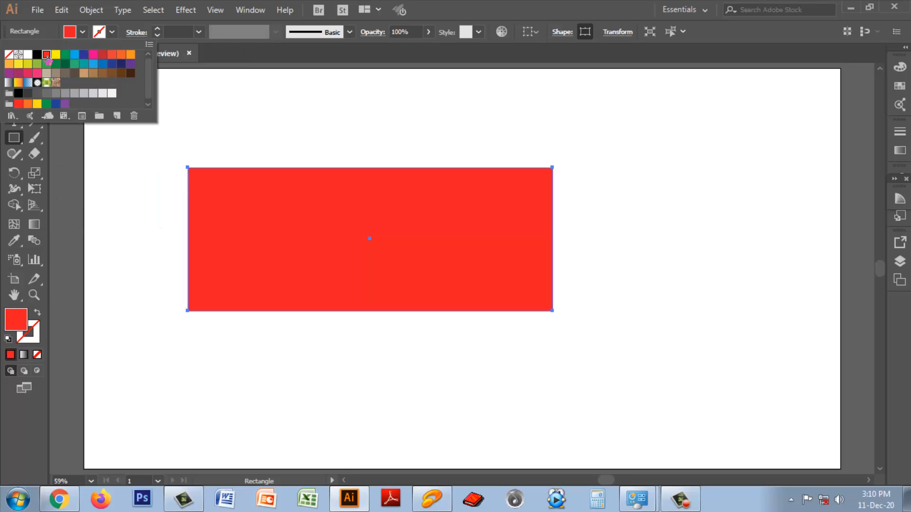
# Step: Give the rectangle a teal stroke from the swatches and set the stroke weight to 7 pt
pyautogui.click(111, 32)
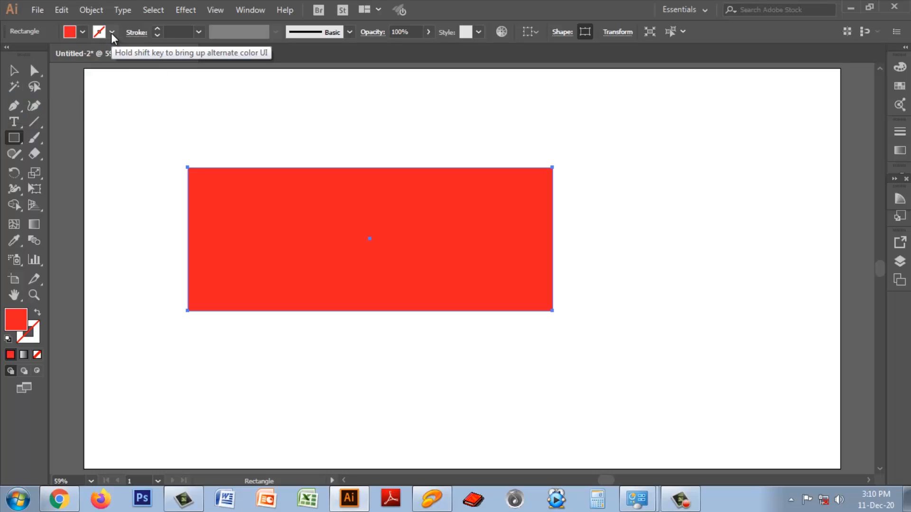
pyautogui.click(111, 33)
pyautogui.click(83, 64)
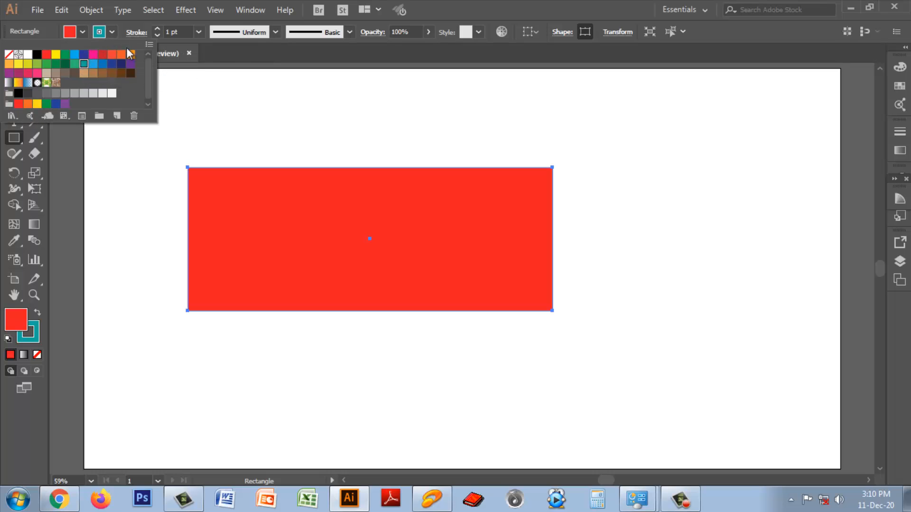
pyautogui.click(197, 32)
pyautogui.click(198, 32)
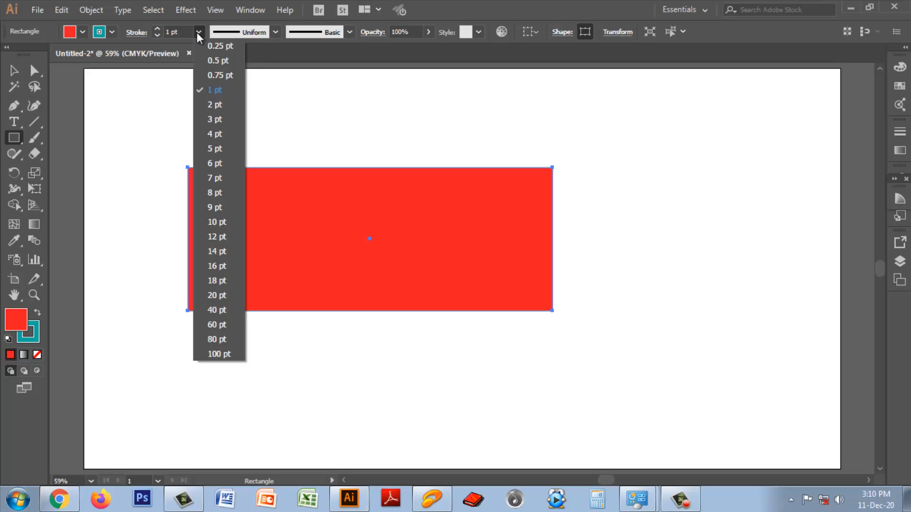
pyautogui.click(215, 178)
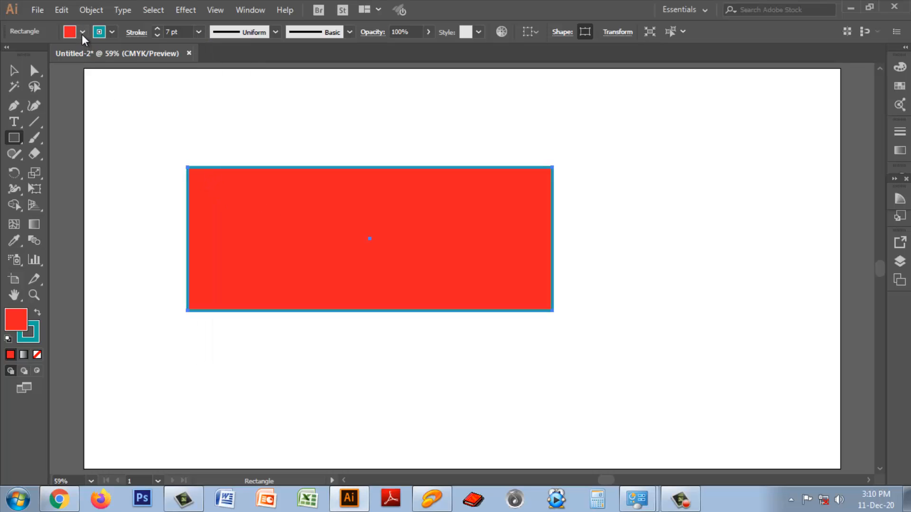
# Step: Set both the rectangle's fill and its stroke to None
pyautogui.click(83, 32)
pyautogui.click(9, 54)
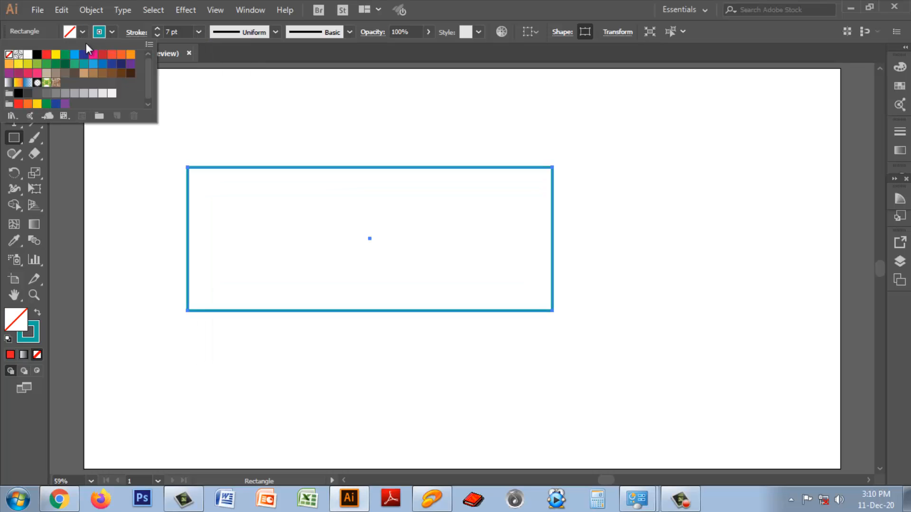
pyautogui.click(116, 33)
pyautogui.click(115, 32)
pyautogui.click(8, 55)
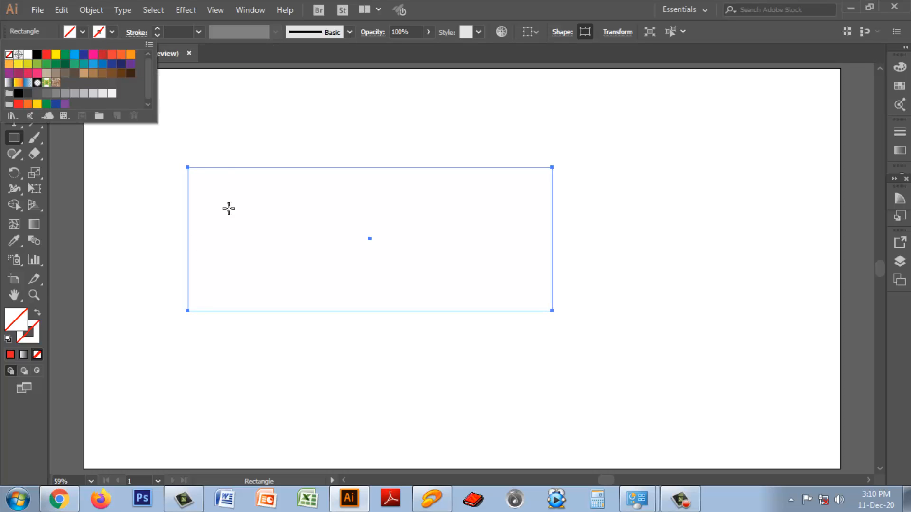
# Step: Use the Color Picker to give the rectangle a medium blue fill and a lighter blue stroke of color 5D64BA
pyautogui.doubleClick(16, 320)
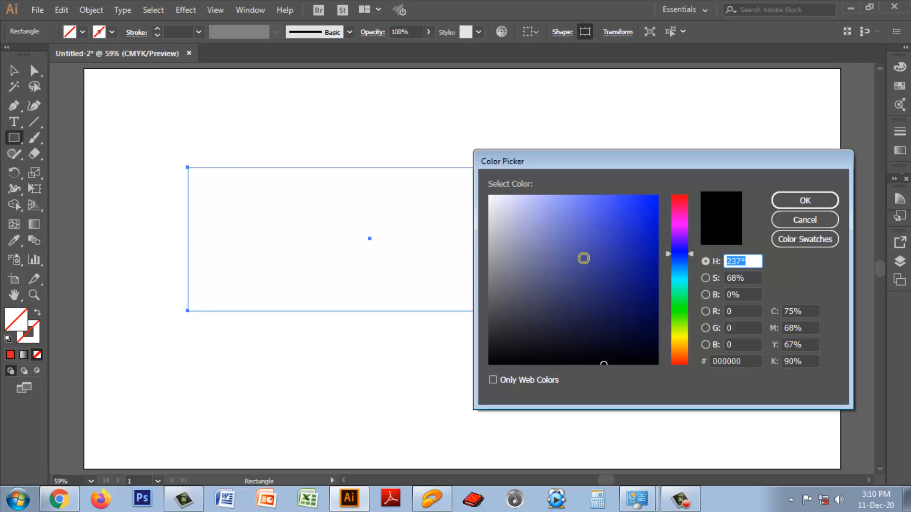
pyautogui.click(584, 258)
pyautogui.click(806, 200)
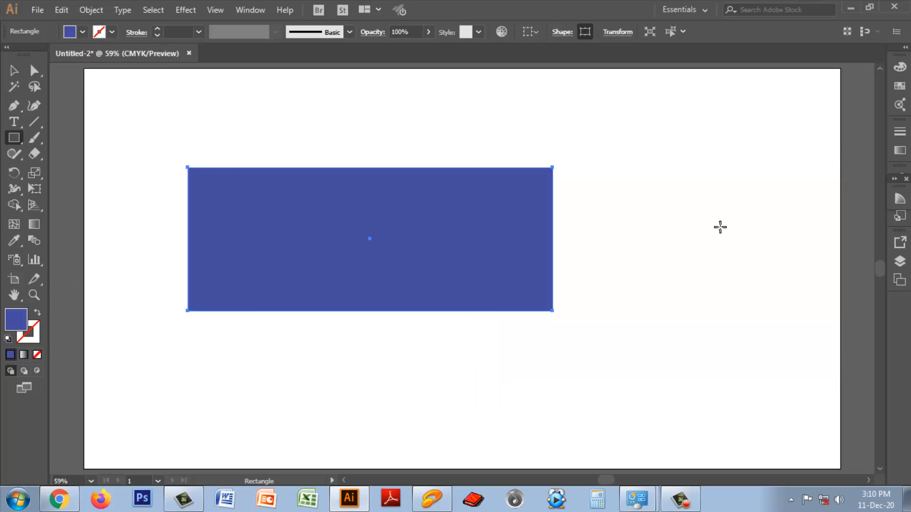
pyautogui.doubleClick(37, 322)
pyautogui.moveTo(576, 251); pyautogui.dragTo(573, 241)
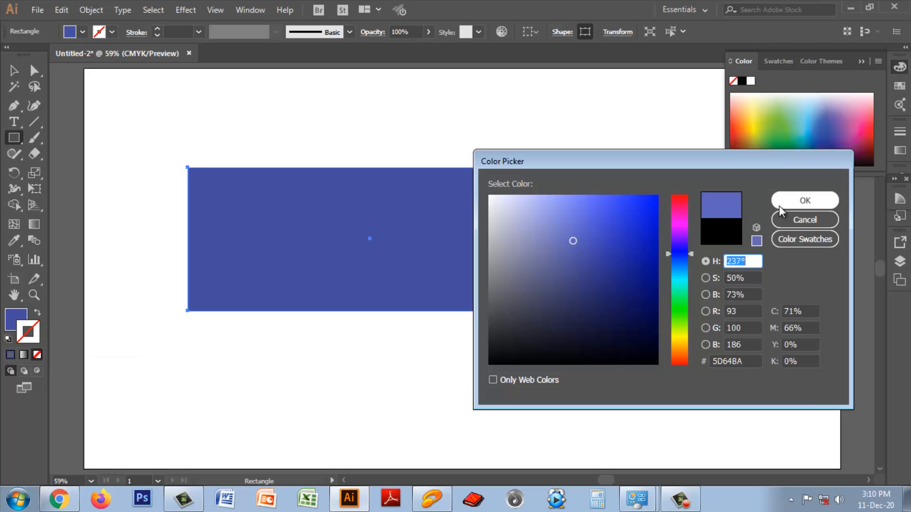
pyautogui.click(779, 205)
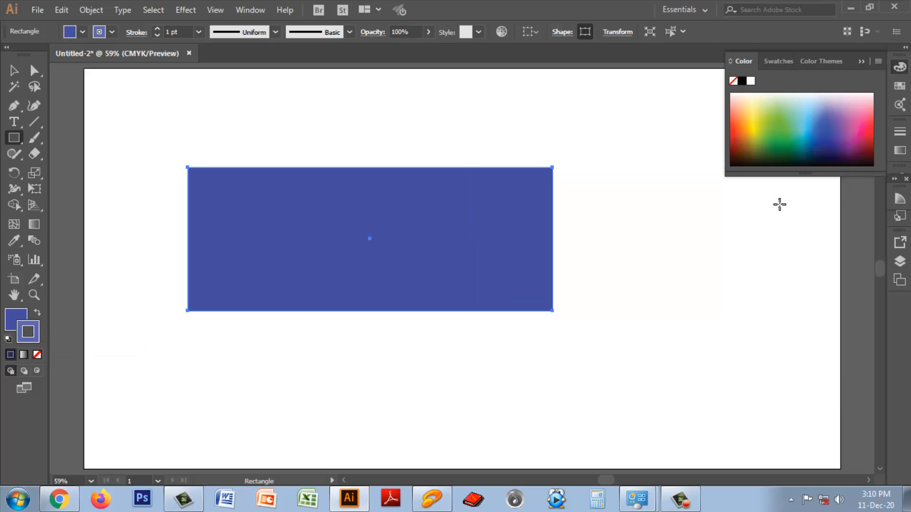
# Step: Toggle between fill and stroke, leave the stroke active, and set the rectangle's stroke to red at 7 pt
pyautogui.click(20, 330)
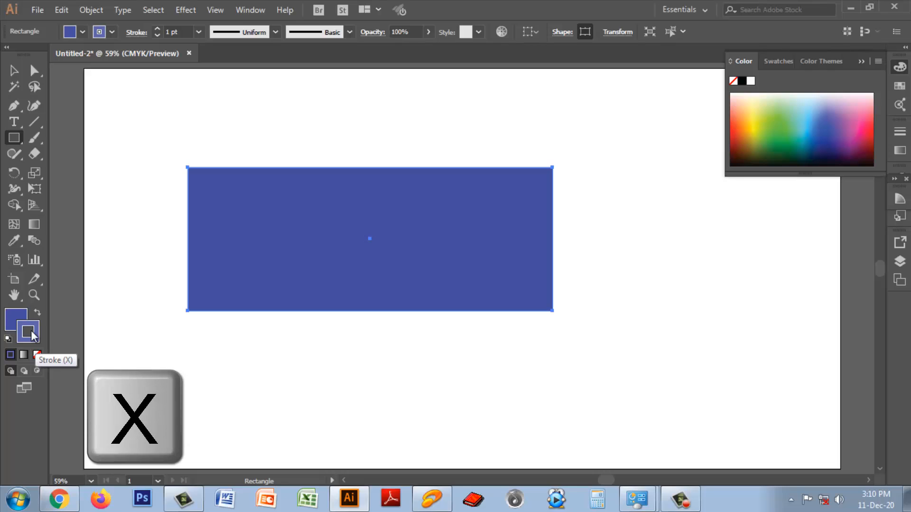
pyautogui.press('x')
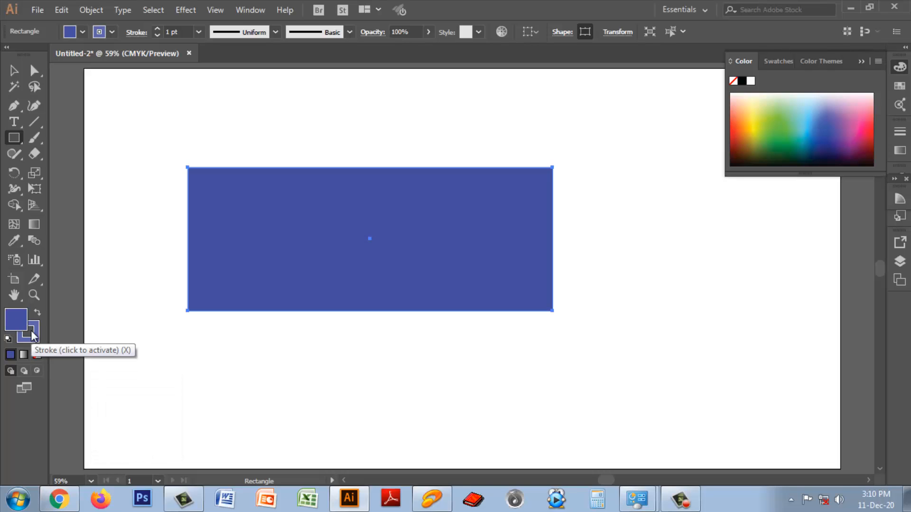
pyautogui.click(34, 336)
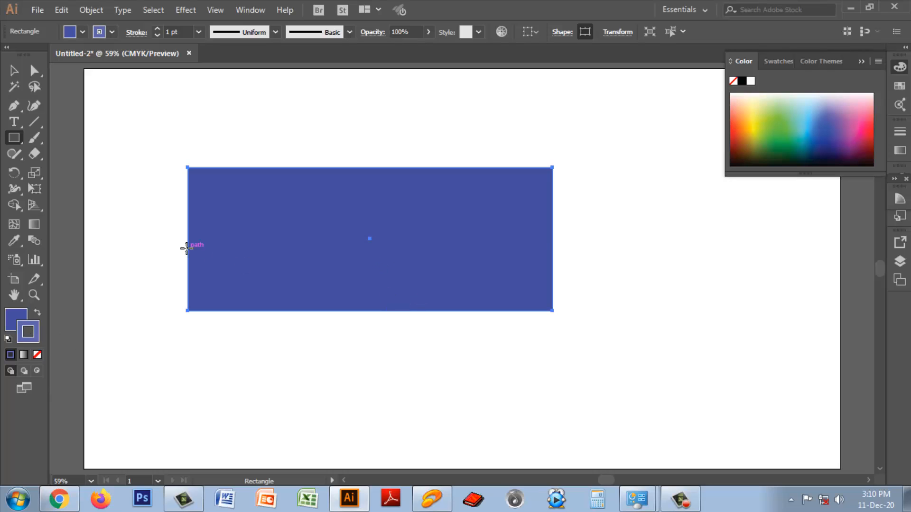
pyautogui.click(112, 32)
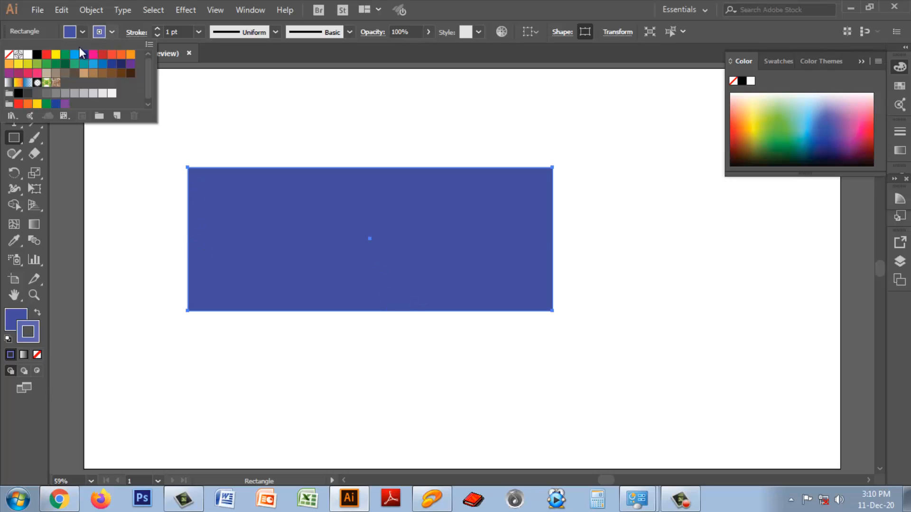
pyautogui.click(46, 55)
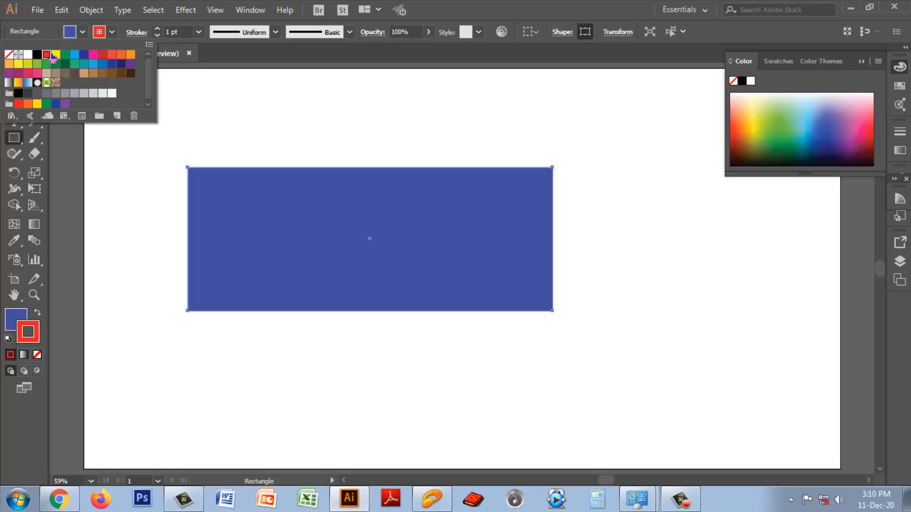
pyautogui.click(198, 33)
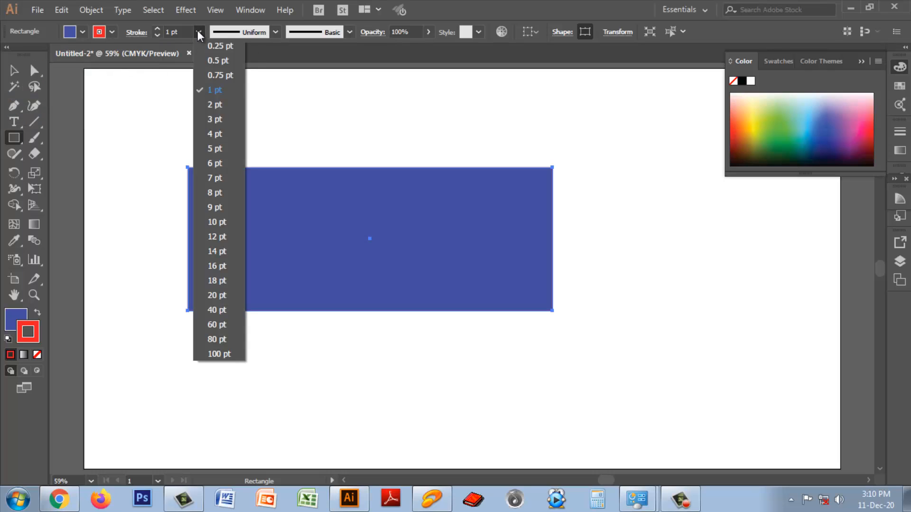
pyautogui.click(215, 178)
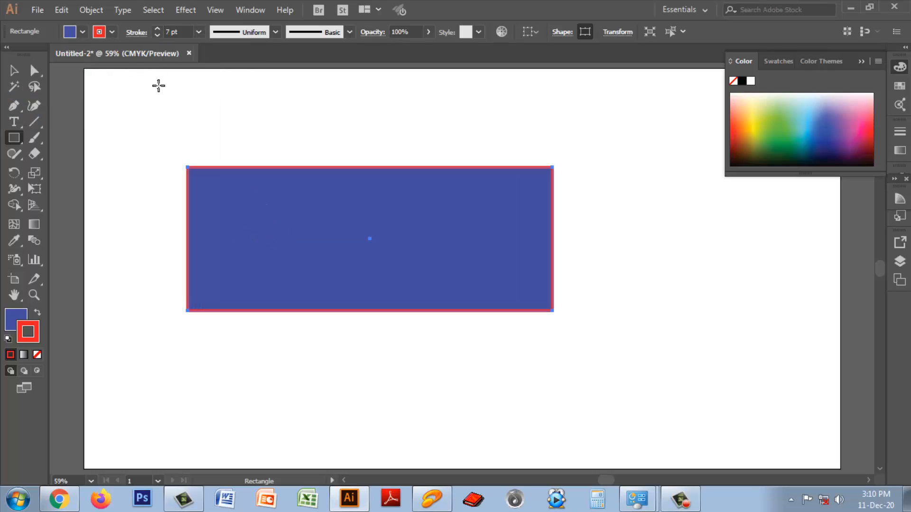
# Step: Try a dashed line with 12 pt dashes on the rectangle's stroke, and switch it off again
pyautogui.click(135, 33)
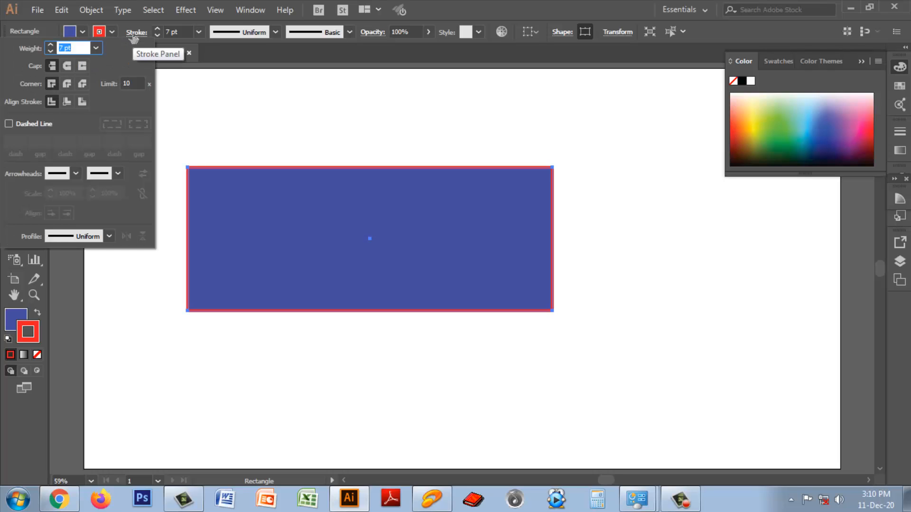
pyautogui.click(9, 124)
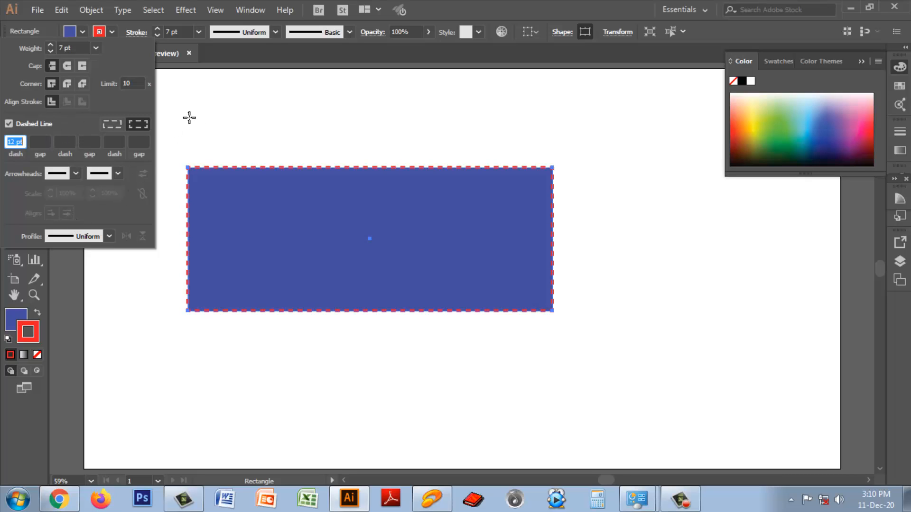
pyautogui.click(10, 124)
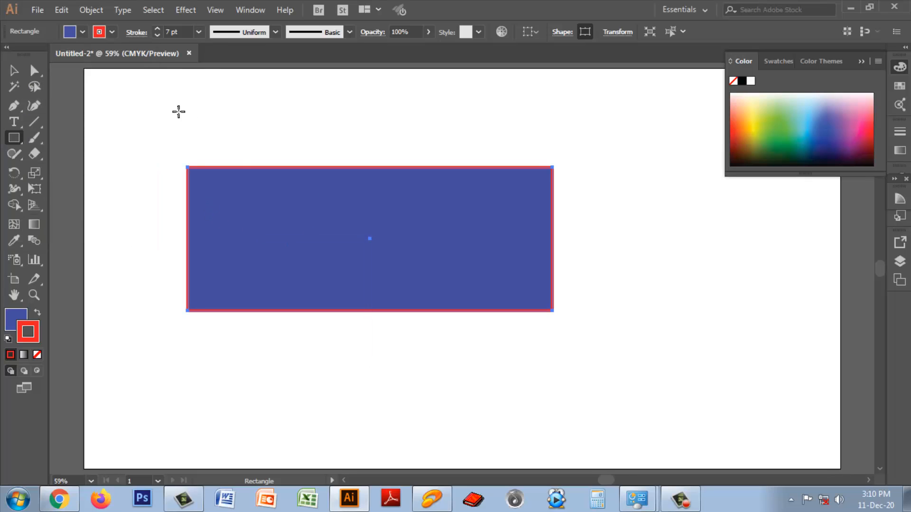
# Step: Try the tapering triangular width profile on the rectangle's stroke, and replace it with the thick profile pointed at both ends
pyautogui.click(277, 32)
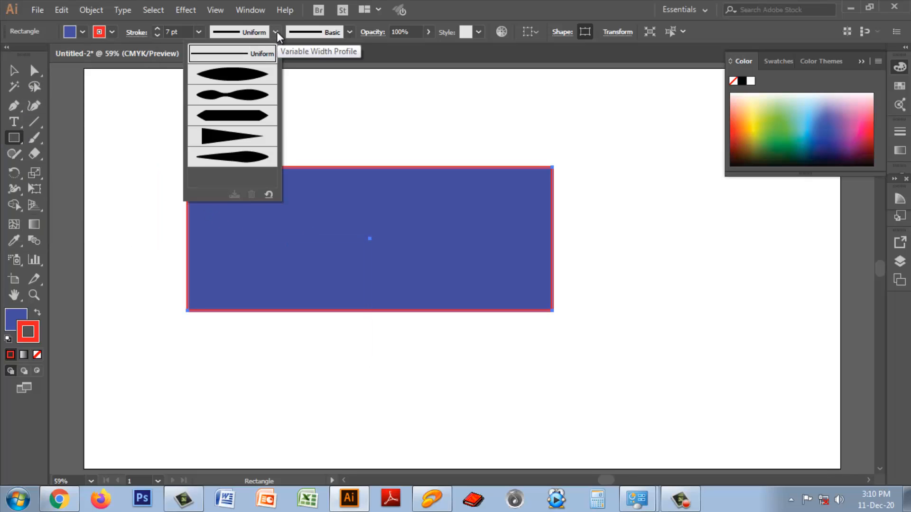
pyautogui.click(236, 135)
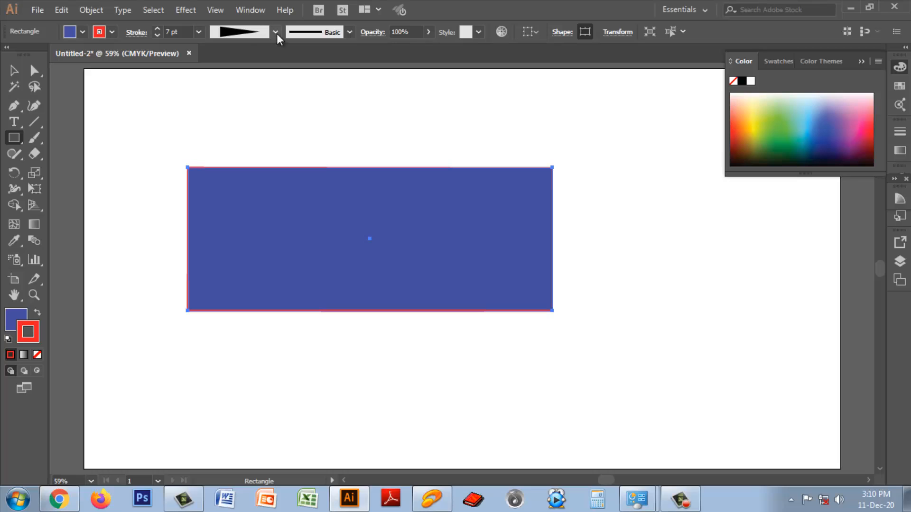
pyautogui.click(275, 31)
pyautogui.click(243, 121)
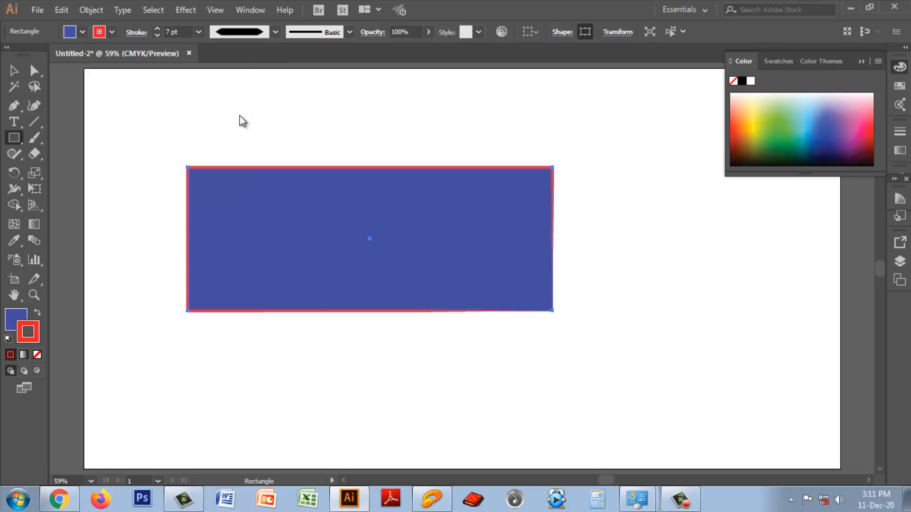
# Step: Apply the denim-textured pattern brush to the rectangle's stroke
pyautogui.click(349, 32)
pyautogui.click(267, 119)
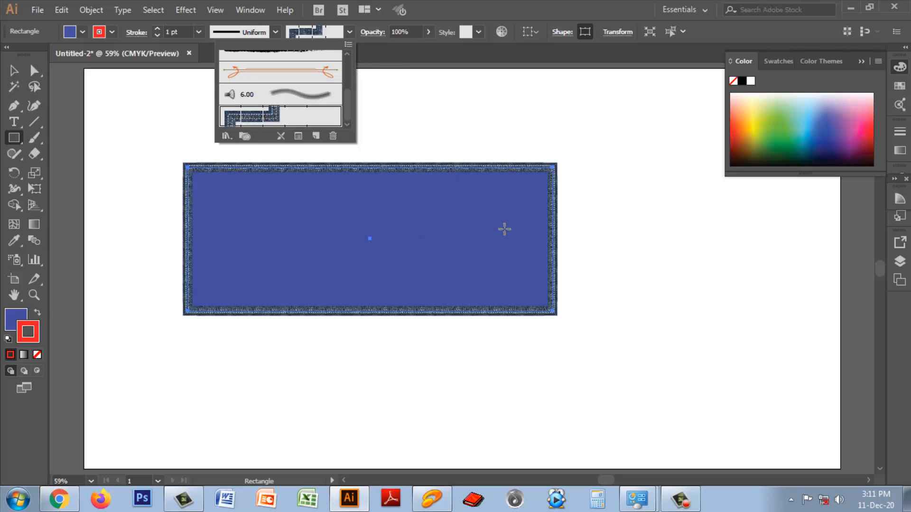
pyautogui.click(576, 242)
# Step: Select the brushed rectangle with the Selection tool and delete it from the artboard
pyautogui.click(14, 70)
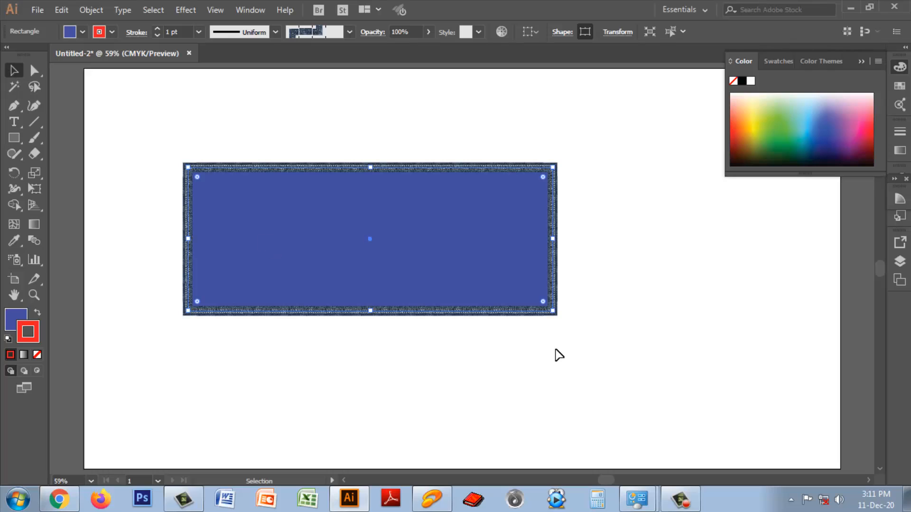
pyautogui.moveTo(561, 351)
pyautogui.mouseDown()
pyautogui.moveTo(250, 145)
pyautogui.moveTo(220, 142)
pyautogui.mouseUp()
pyautogui.press('Delete')
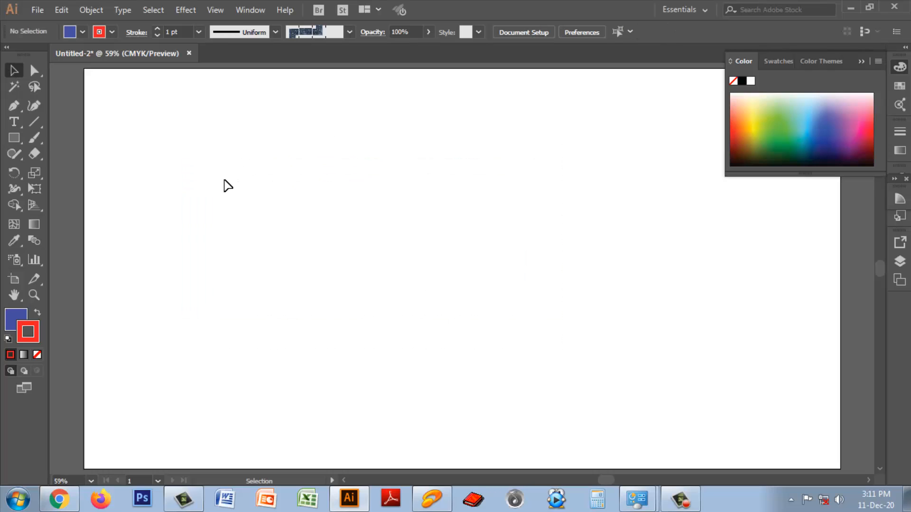
# Step: Draw a wide freehand rectangle across the upper half of the artboard with the Rectangle tool, and delete it
pyautogui.click(14, 122)
pyautogui.moveTo(13, 119); pyautogui.dragTo(70, 138)
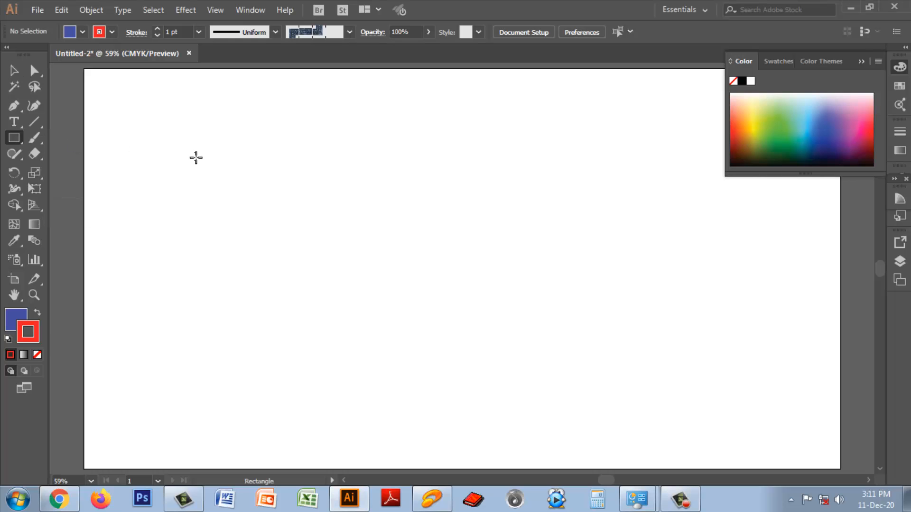
pyautogui.moveTo(194, 156); pyautogui.dragTo(600, 291)
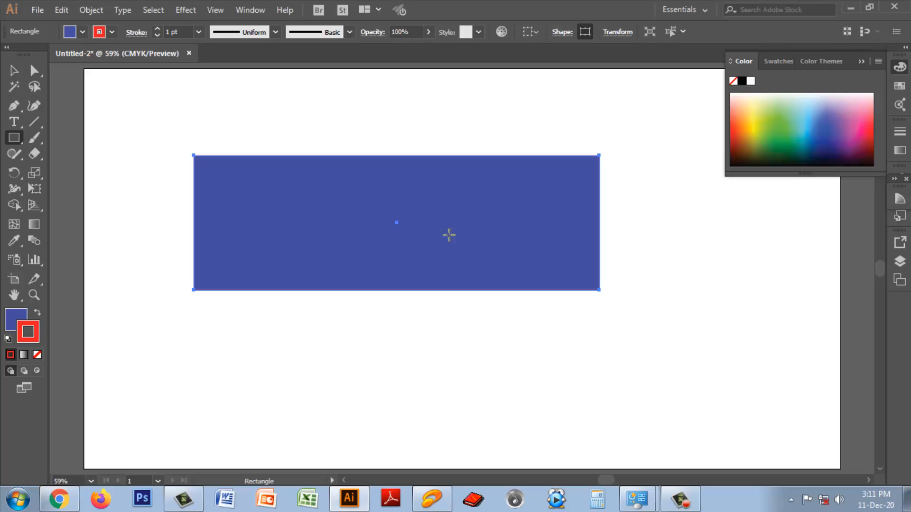
pyautogui.click(14, 70)
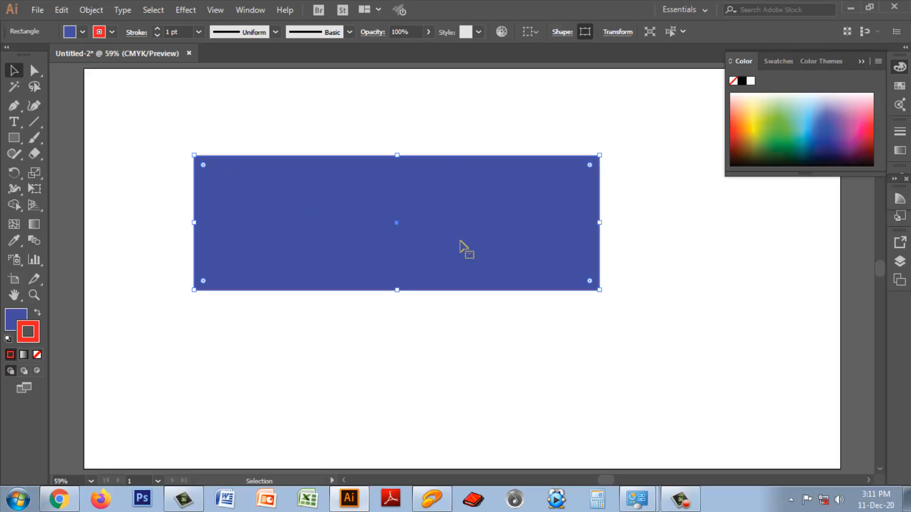
pyautogui.press('Delete')
# Step: Draw a small perfect square with the Rectangle tool, and a larger perfect square beside it, drawn outward from its center
pyautogui.click(17, 141)
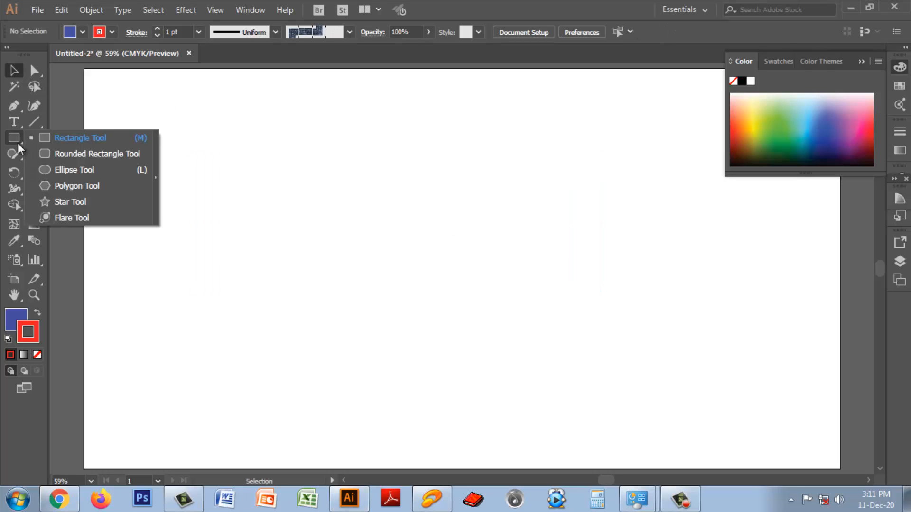
pyautogui.click(59, 138)
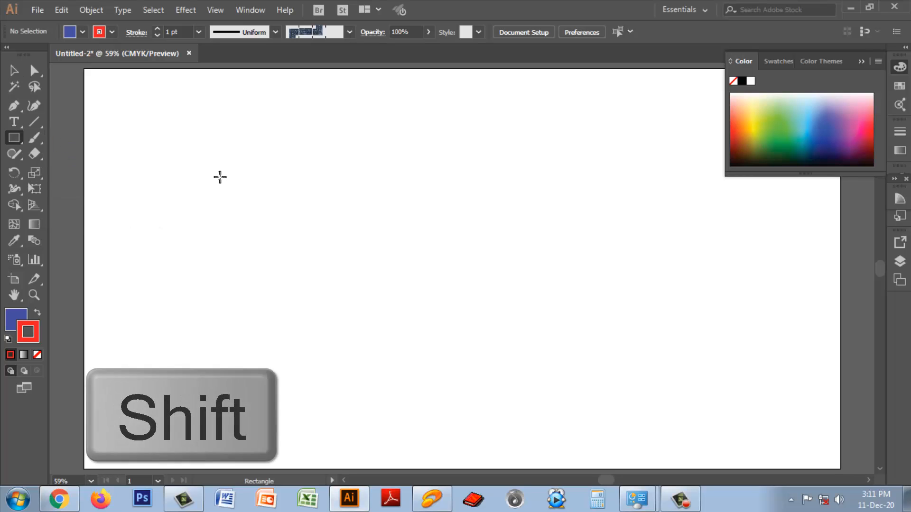
pyautogui.moveTo(220, 177)
pyautogui.mouseDown()
pyautogui.moveTo(412, 285)
pyautogui.moveTo(278, 193)
pyautogui.moveTo(419, 304)
pyautogui.moveTo(267, 264)
pyautogui.moveTo(353, 303)
pyautogui.moveTo(260, 208)
pyautogui.moveTo(364, 313)
pyautogui.moveTo(246, 213)
pyautogui.moveTo(347, 301)
pyautogui.moveTo(285, 242)
pyautogui.moveTo(345, 291)
pyautogui.moveTo(286, 242)
pyautogui.moveTo(328, 283)
pyautogui.moveTo(312, 266)
pyautogui.mouseUp()
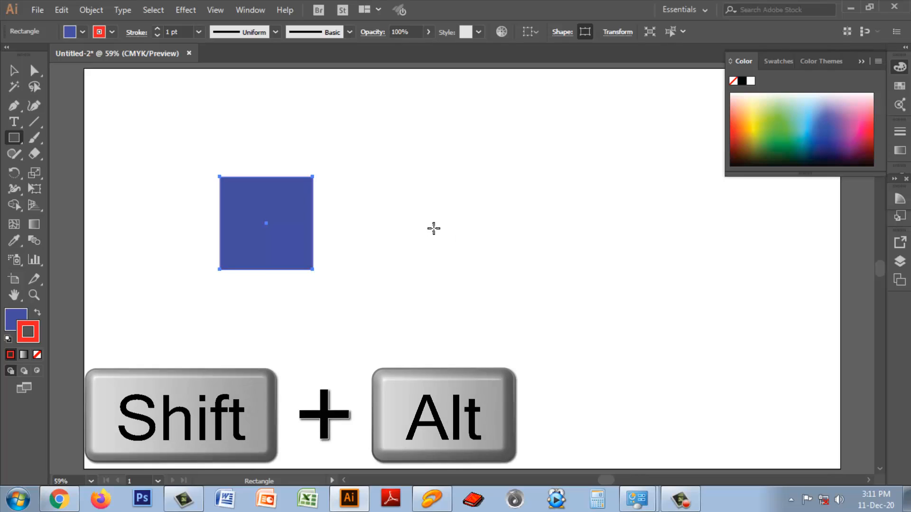
pyautogui.moveTo(428, 228)
pyautogui.mouseDown()
pyautogui.moveTo(528, 290)
pyautogui.moveTo(494, 254)
pyautogui.moveTo(522, 274)
pyautogui.moveTo(500, 261)
pyautogui.moveTo(512, 266)
pyautogui.mouseUp()
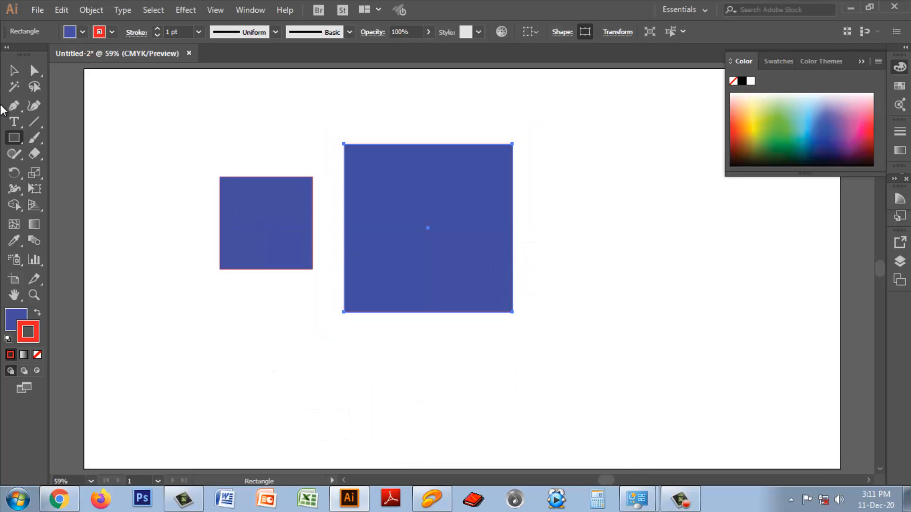
# Step: Delete the smaller square beside the large one
pyautogui.click(14, 71)
pyautogui.click(240, 200)
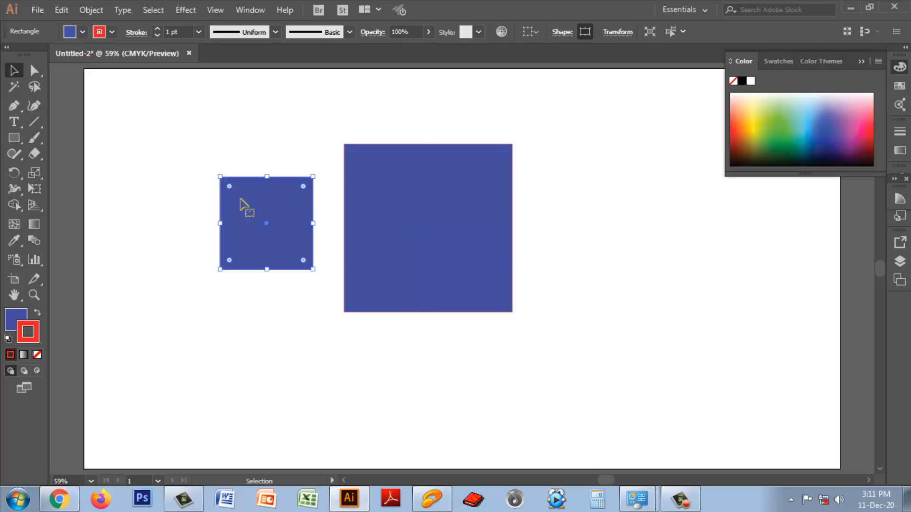
pyautogui.press('Delete')
# Step: Create a rectangle by exact dimensions with a width of 600 px, and undo it
pyautogui.moveTo(14, 138); pyautogui.dragTo(61, 137)
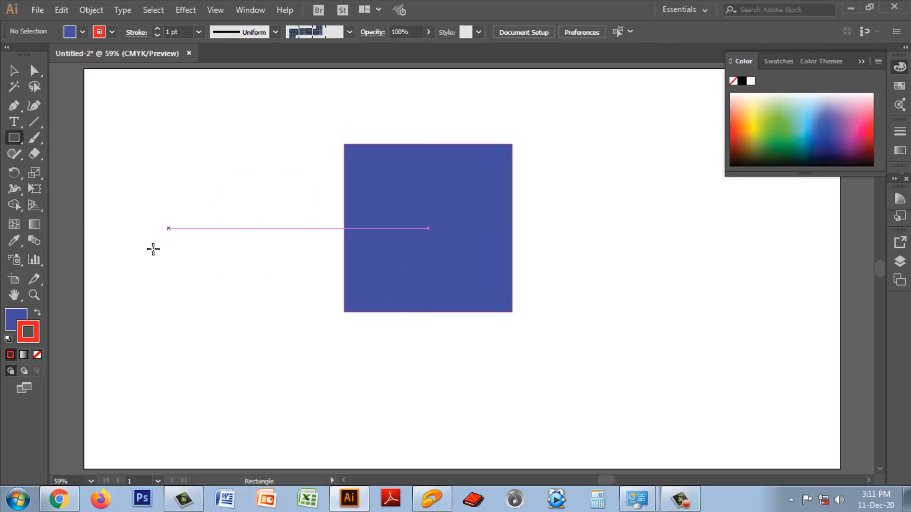
pyautogui.click(162, 206)
pyautogui.moveTo(463, 161); pyautogui.dragTo(250, 150)
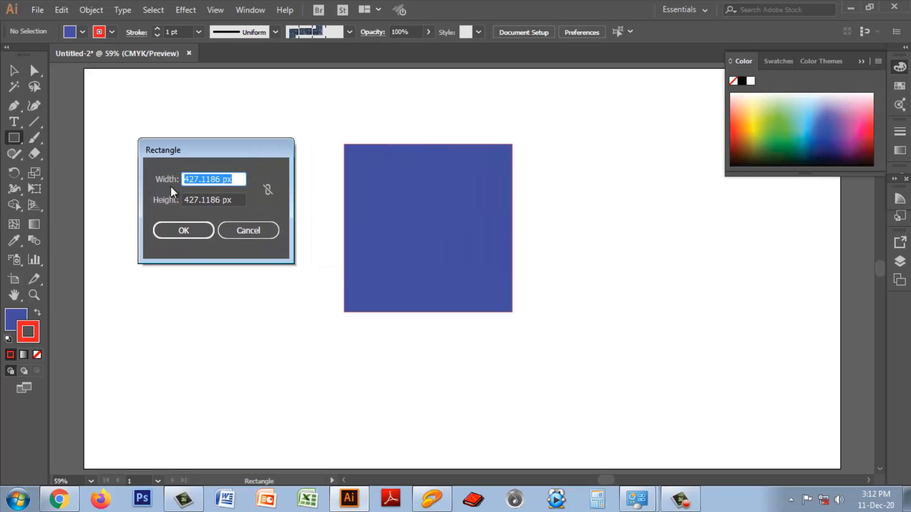
pyautogui.click(218, 178)
pyautogui.moveTo(218, 178); pyautogui.dragTo(179, 180)
pyautogui.write('600')
pyautogui.click(183, 230)
pyautogui.hotkey('ctrl', 'z')
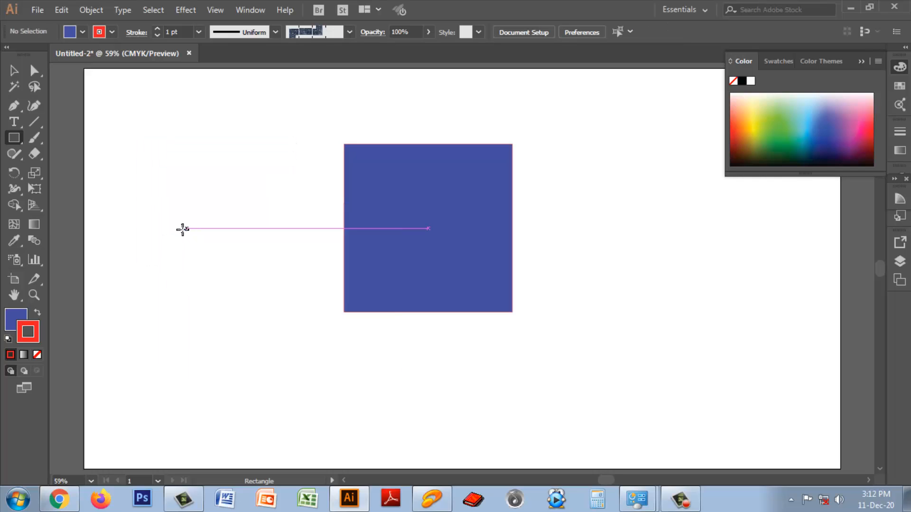
# Step: Select the remaining square, try lower opacity values on it, and return its opacity to 100%
pyautogui.click(14, 72)
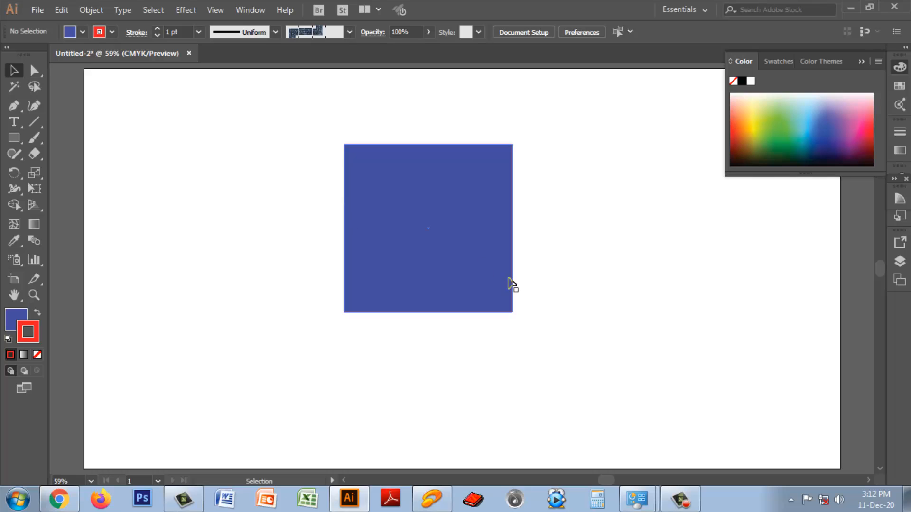
pyautogui.click(403, 236)
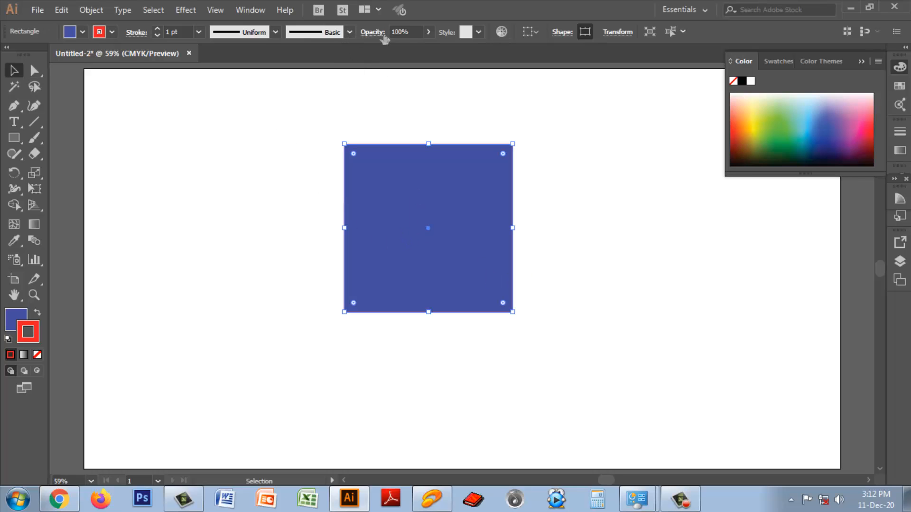
pyautogui.click(428, 32)
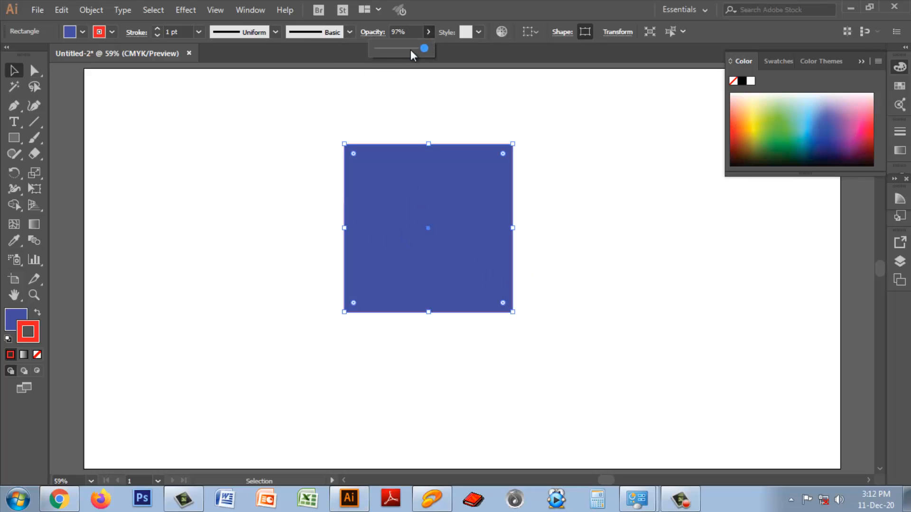
pyautogui.moveTo(411, 50); pyautogui.dragTo(399, 51)
pyautogui.moveTo(387, 51); pyautogui.dragTo(470, 83)
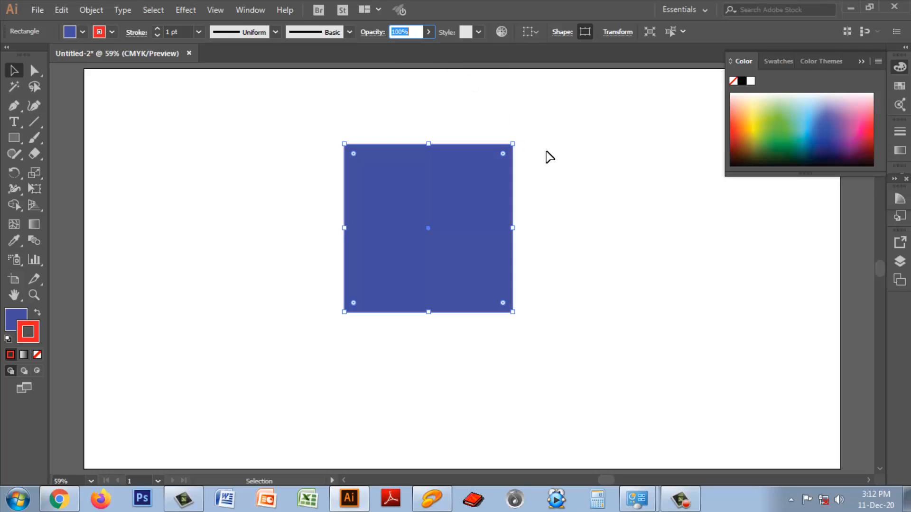
# Step: Try the blue gradient and green foliage graphic styles on the square, and apply the blue swirl-pattern style
pyautogui.click(478, 32)
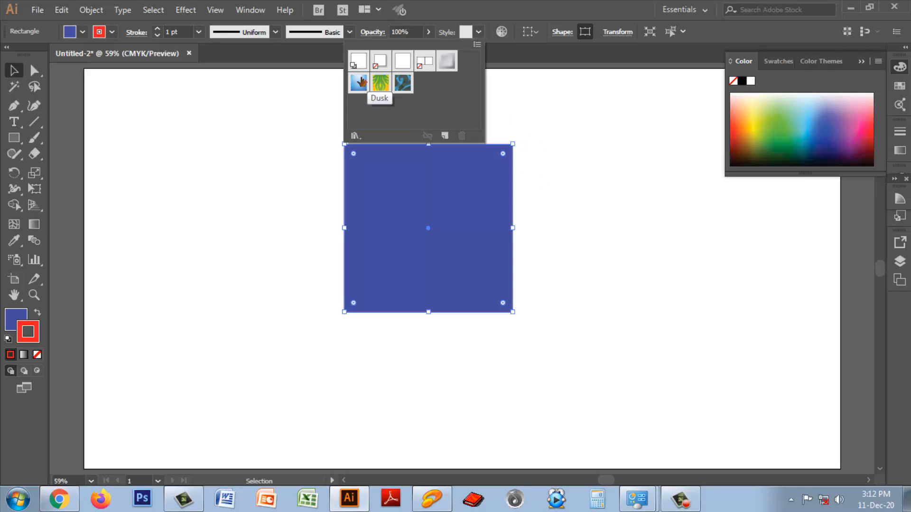
pyautogui.click(365, 84)
pyautogui.click(381, 85)
pyautogui.click(403, 83)
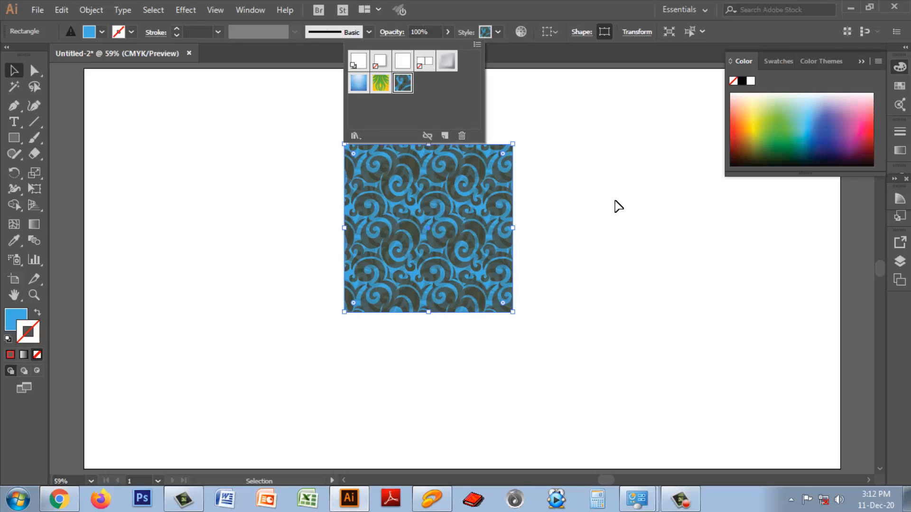
# Step: Delete the swirl-patterned square from the artboard
pyautogui.click(614, 204)
pyautogui.moveTo(306, 126); pyautogui.dragTo(554, 318)
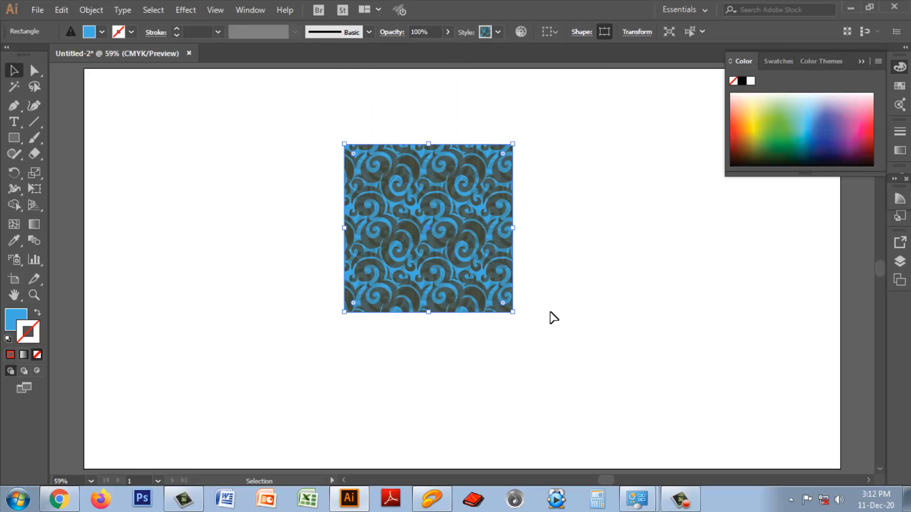
pyautogui.press('Delete')
# Step: Draw a blue rectangle in the artboard's upper-left area, and reposition and reshape it into a wide, short bar
pyautogui.moveTo(19, 136); pyautogui.dragTo(65, 141)
pyautogui.moveTo(202, 155); pyautogui.dragTo(348, 251)
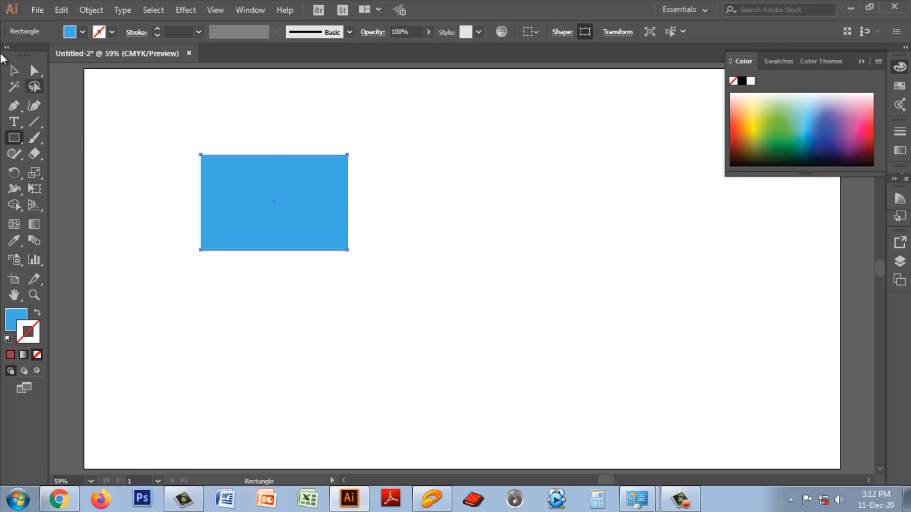
pyautogui.click(14, 70)
pyautogui.moveTo(324, 215); pyautogui.dragTo(330, 183)
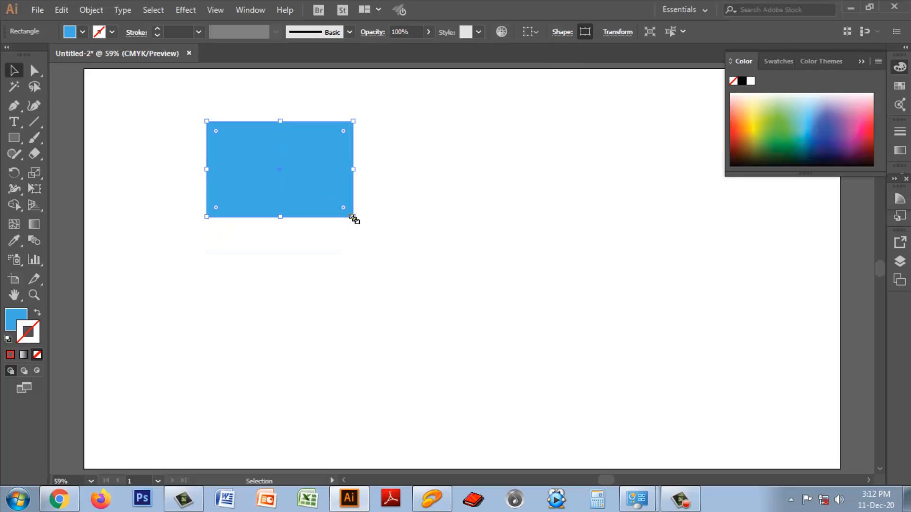
pyautogui.moveTo(353, 218); pyautogui.dragTo(437, 168)
# Step: Duplicate the bar straight down with a small gap, and repeat the duplication to make a stack of four bars
pyautogui.press('alt')
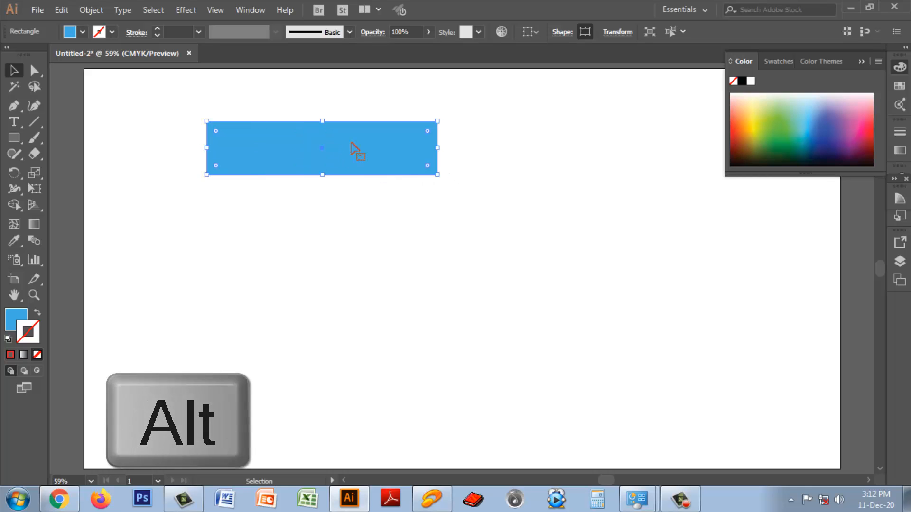
pyautogui.moveTo(352, 143); pyautogui.dragTo(357, 207)
pyautogui.press('shift')
pyautogui.hotkey('ctrl', 'd')
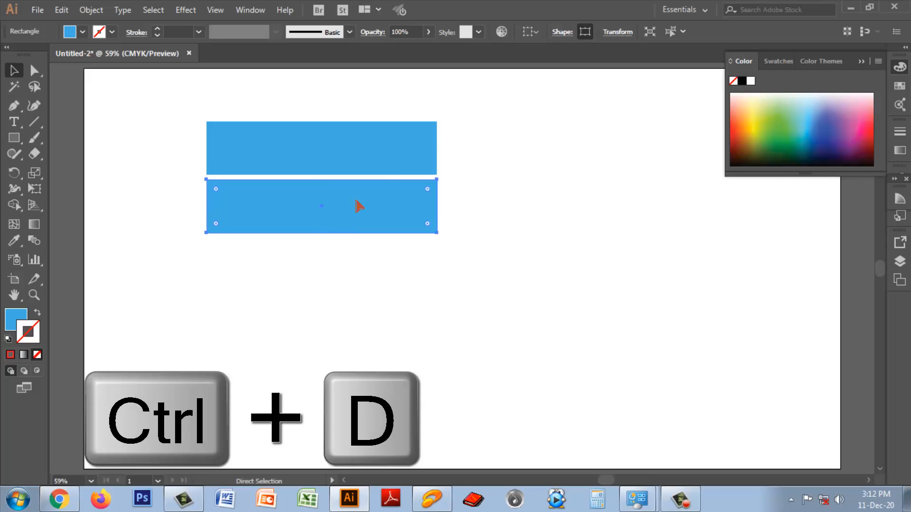
pyautogui.hotkey('ctrl', 'd')
pyautogui.hotkey('ctrl', 'd')
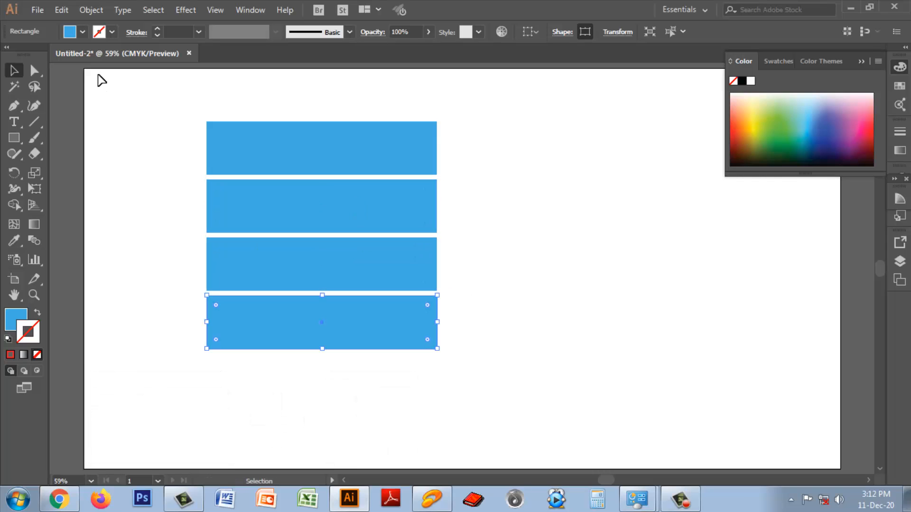
# Step: Fill the bottom bar with a teal-green swatch and the bar directly above it with CMYK Green
pyautogui.click(83, 31)
pyautogui.click(75, 64)
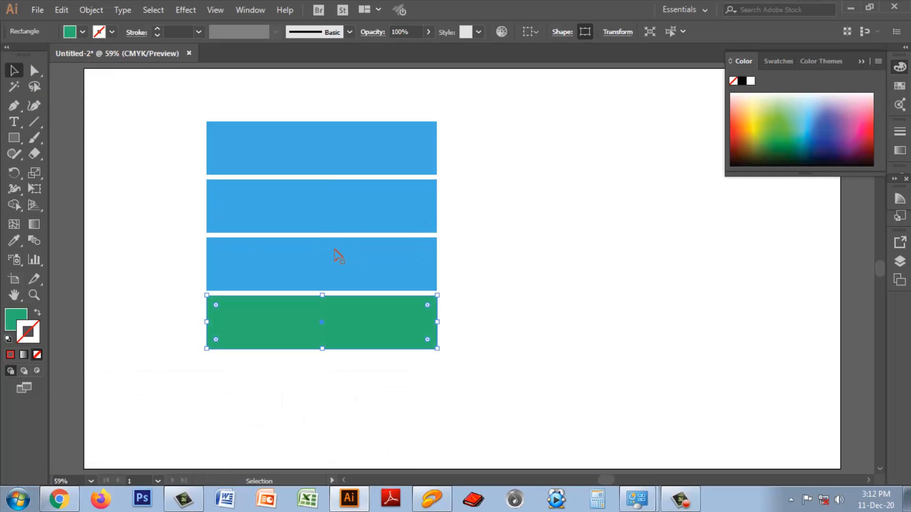
pyautogui.click(475, 282)
pyautogui.click(425, 268)
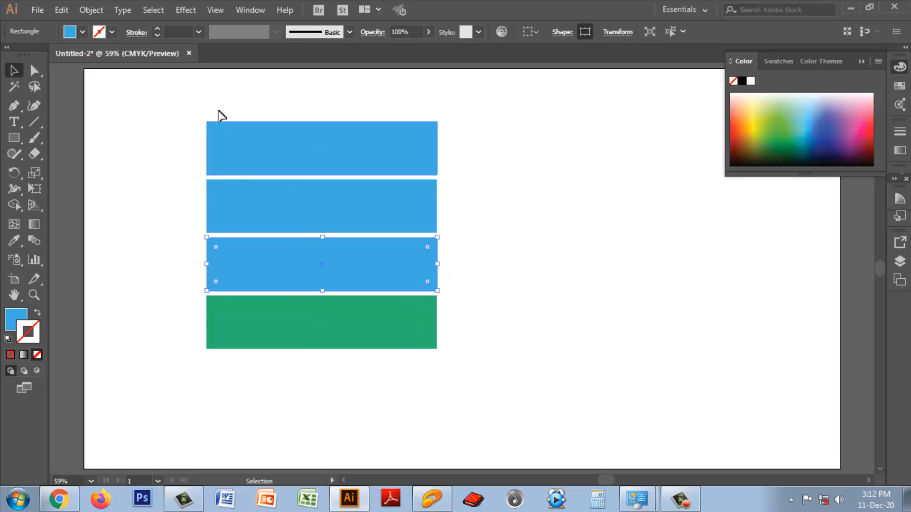
pyautogui.click(77, 34)
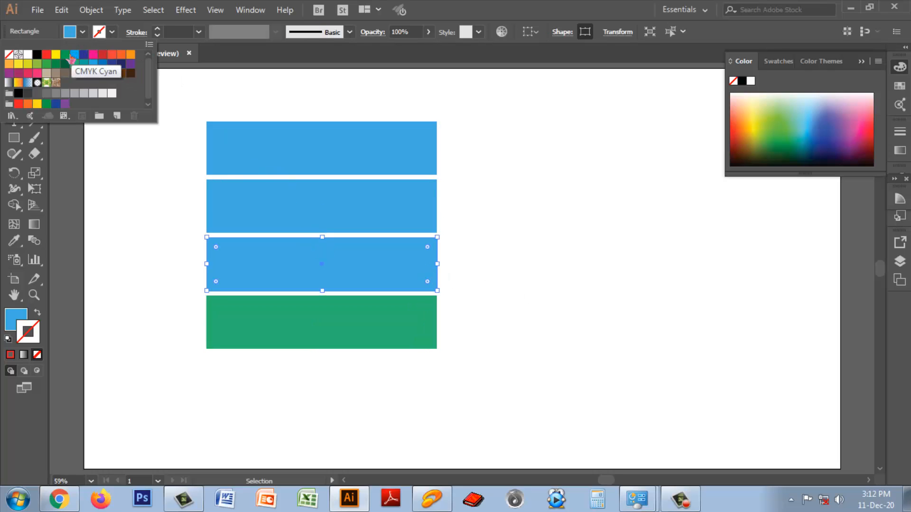
pyautogui.click(65, 54)
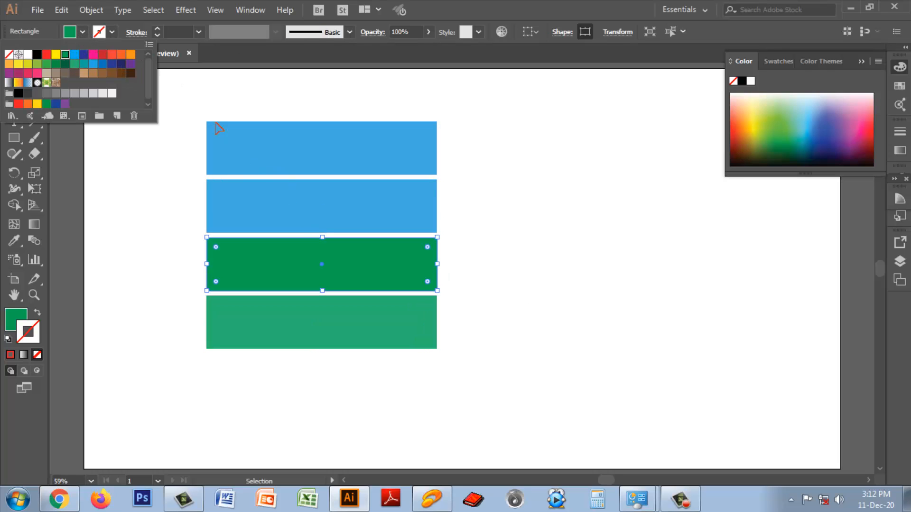
# Step: Fill the second bar from the top with CMYK Red, and deselect it
pyautogui.click(394, 209)
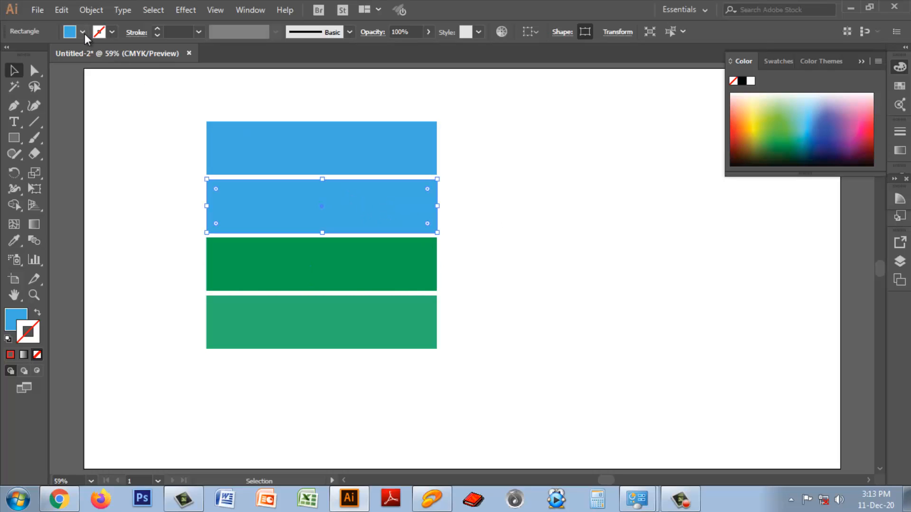
pyautogui.click(82, 33)
pyautogui.click(46, 54)
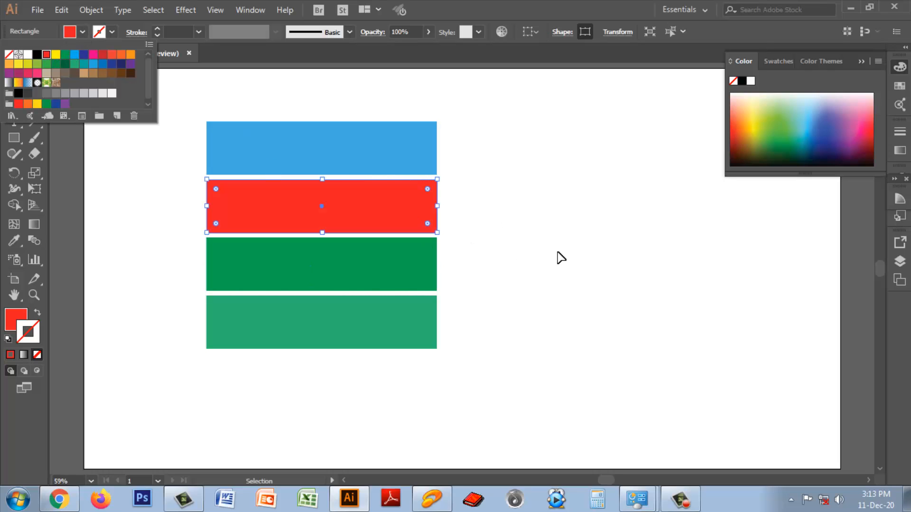
pyautogui.click(561, 258)
# Step: Select all four bars and move them together toward the artboard's left edge
pyautogui.click(386, 236)
pyautogui.moveTo(169, 117); pyautogui.dragTo(478, 372)
pyautogui.moveTo(380, 233); pyautogui.dragTo(324, 226)
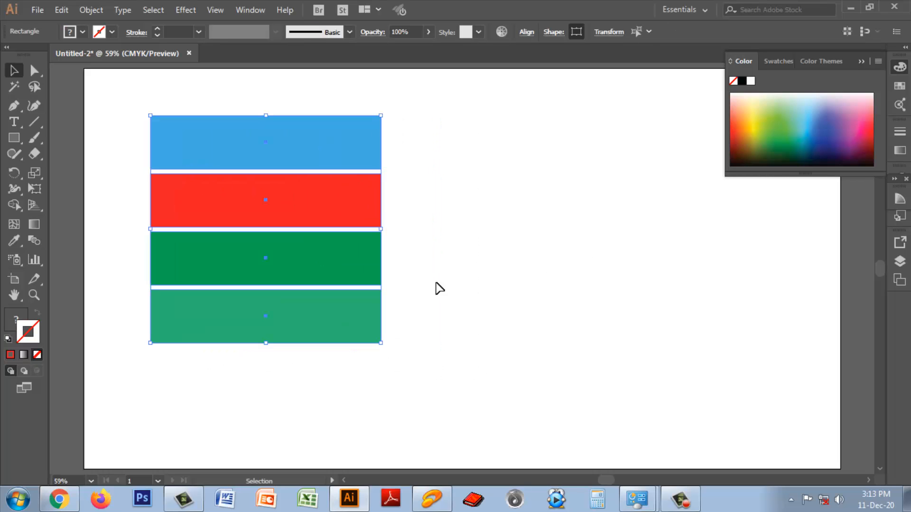
# Step: Open Recolor Artwork for the four bars, and assign pale pink E8D4D6 as the new color for red
pyautogui.click(505, 35)
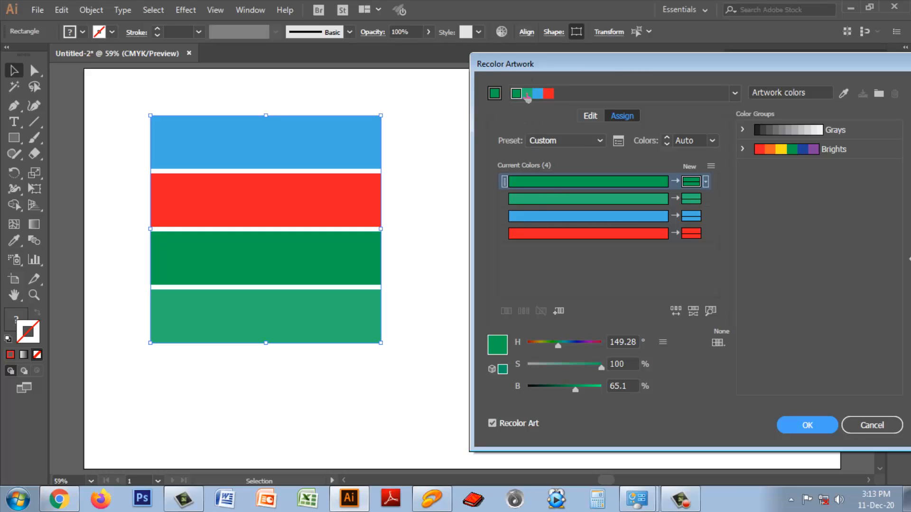
pyautogui.click(567, 234)
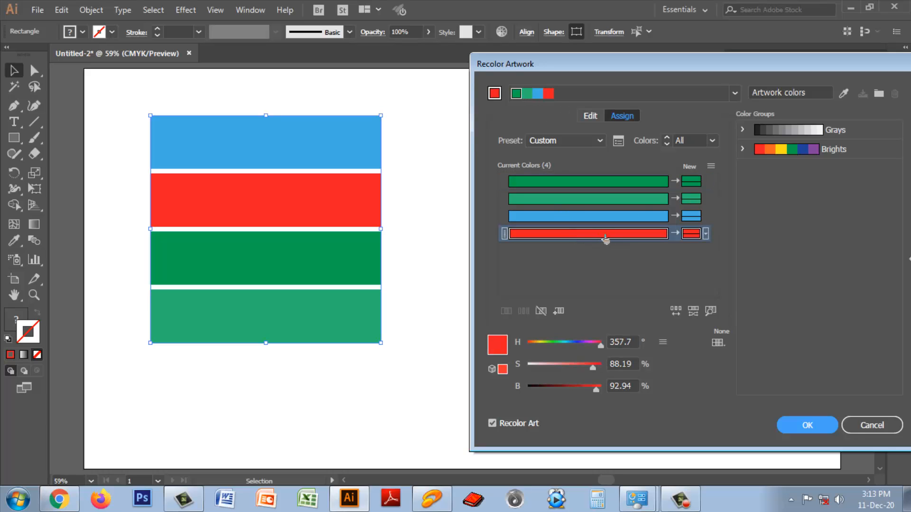
pyautogui.doubleClick(691, 234)
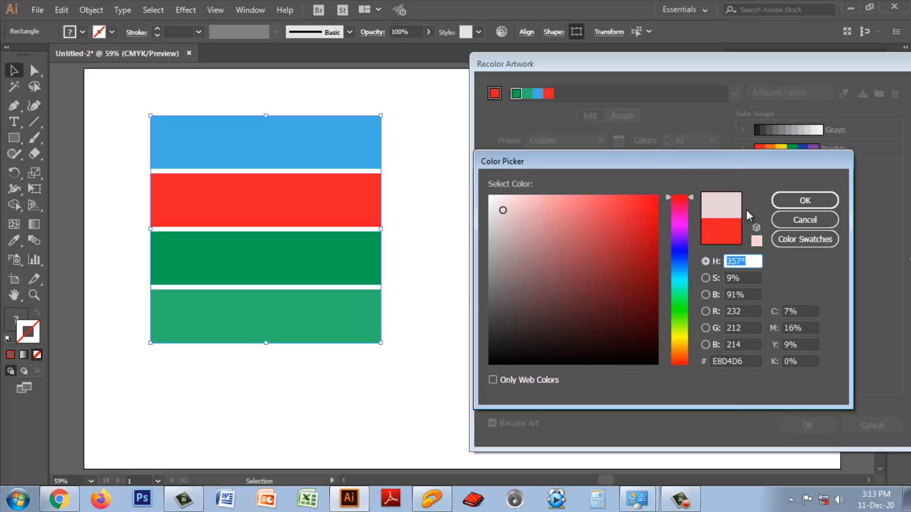
pyautogui.click(805, 200)
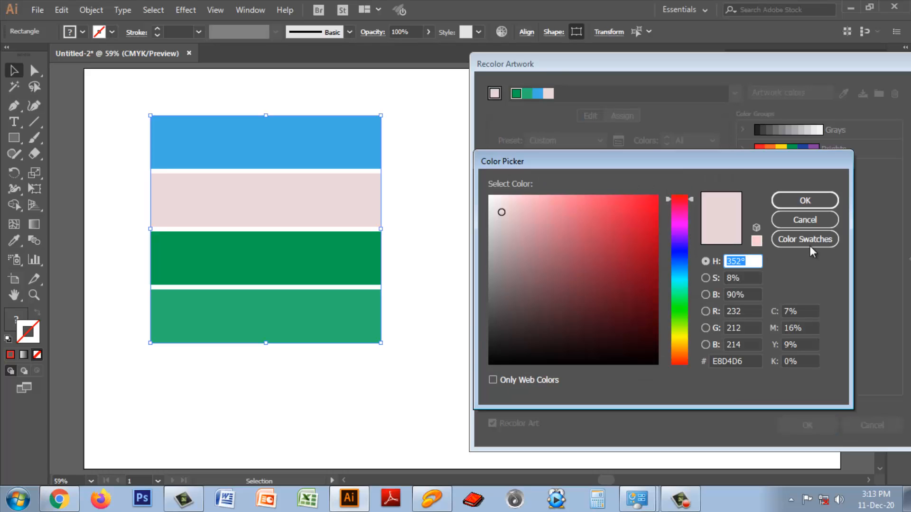
# Step: Change red's replacement color to the Black swatch from the color picker's swatch list
pyautogui.click(805, 239)
pyautogui.click(497, 217)
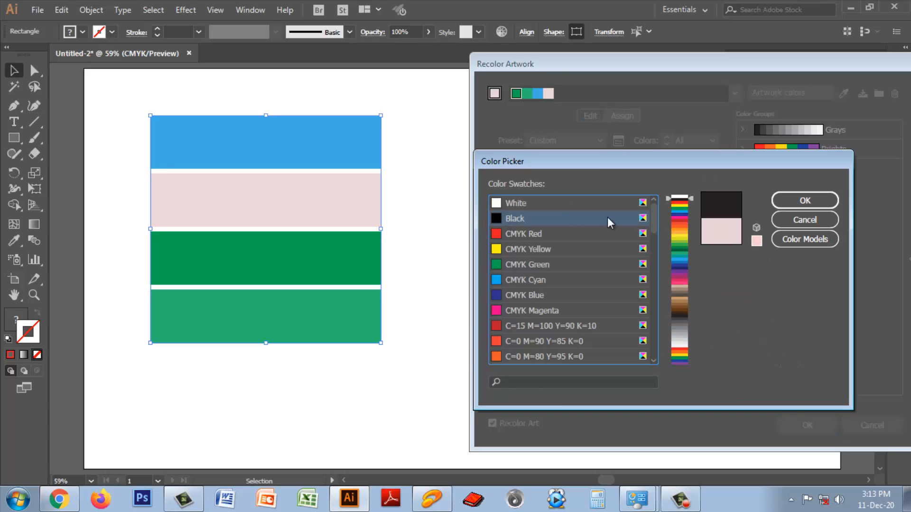
pyautogui.click(805, 200)
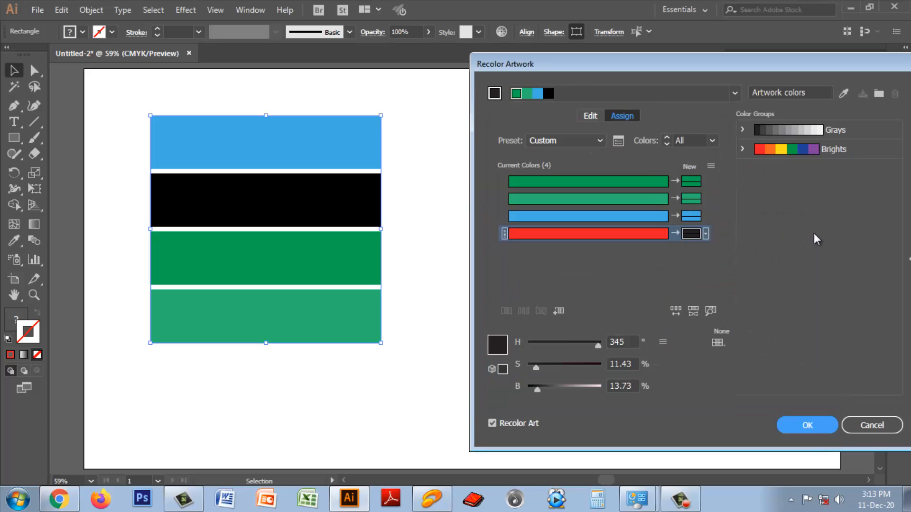
# Step: Reopen the swatch list for red's replacement color, keep Black, and toggle that row's recoloring off and back on
pyautogui.doubleClick(691, 234)
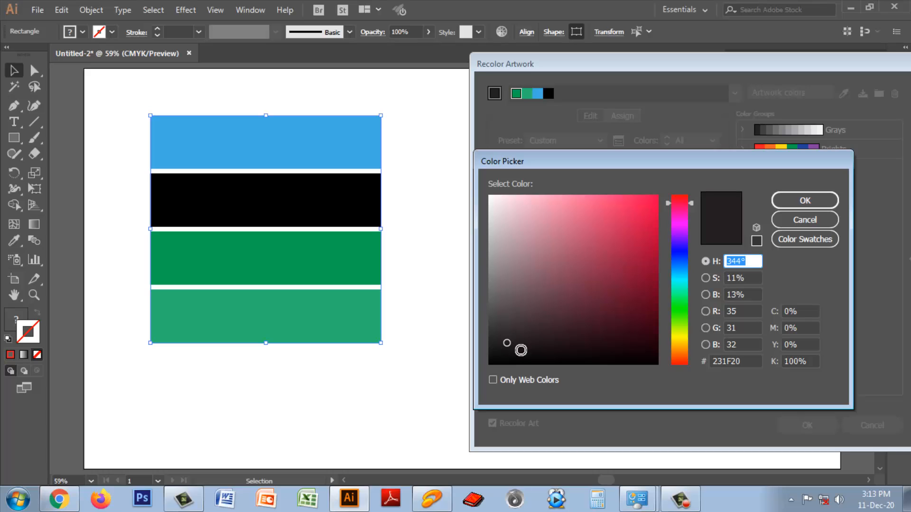
pyautogui.click(802, 241)
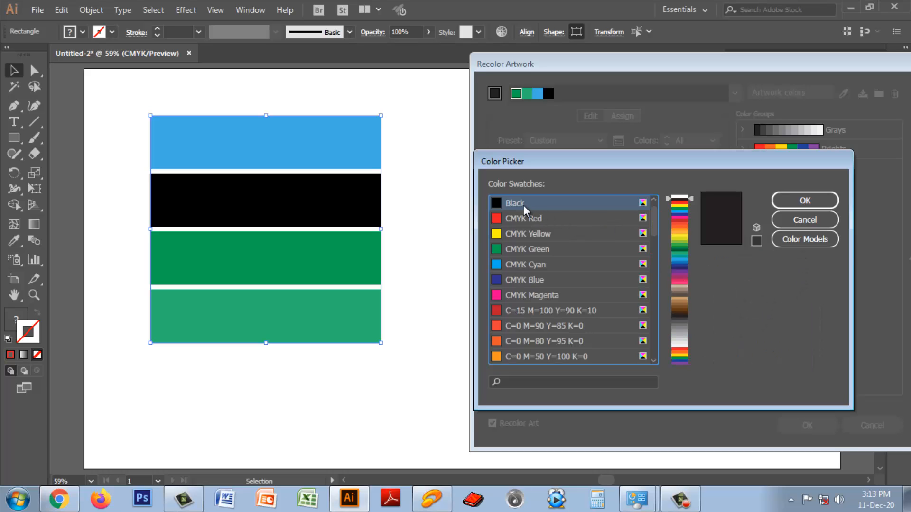
pyautogui.click(805, 200)
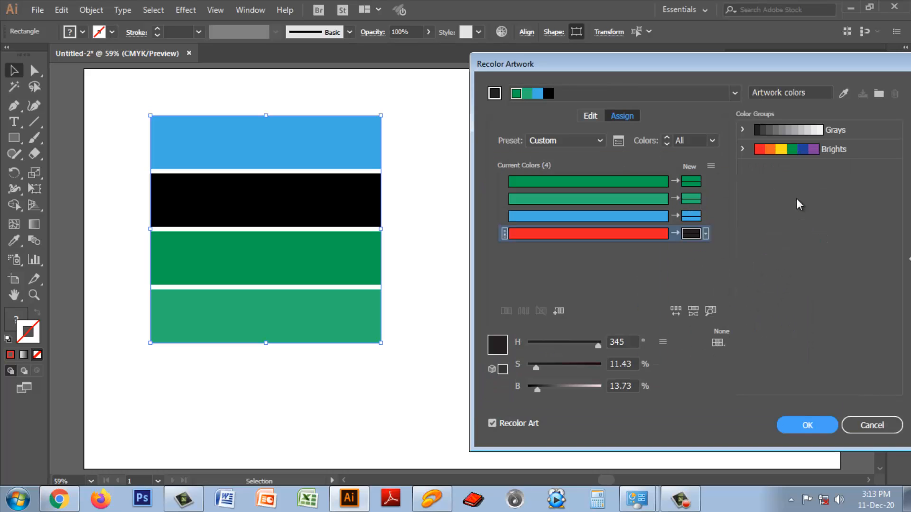
pyautogui.click(676, 234)
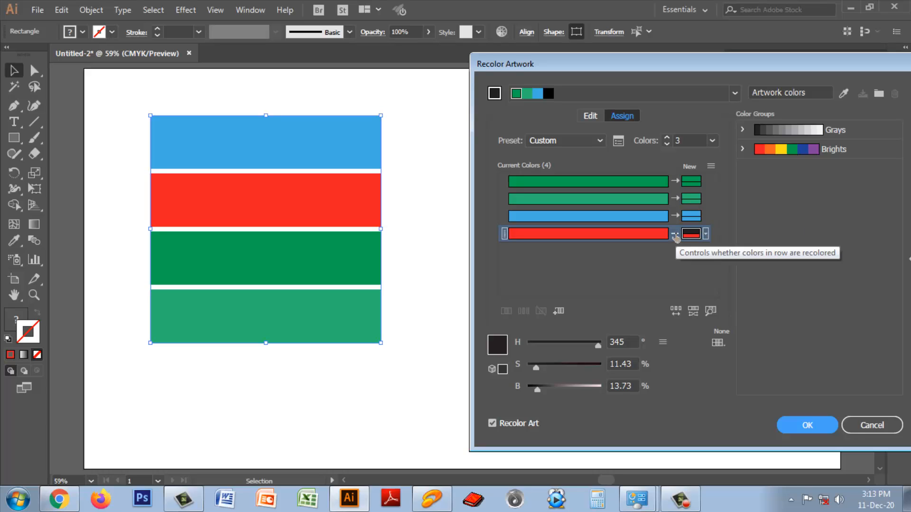
pyautogui.click(675, 235)
# Step: Set red's replacement color to 72% saturation and 30% brightness in Recolor Artwork
pyautogui.moveTo(536, 369); pyautogui.dragTo(581, 367)
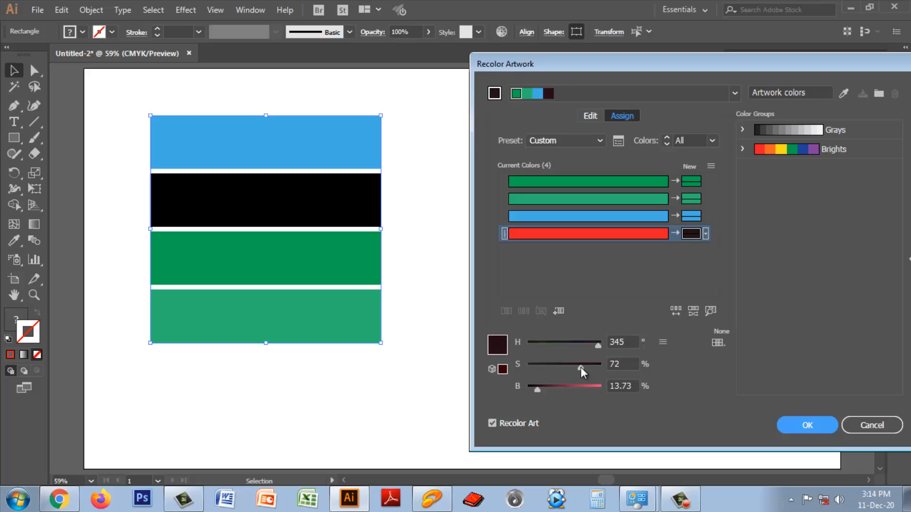
pyautogui.moveTo(544, 391)
pyautogui.mouseDown()
pyautogui.moveTo(586, 388)
pyautogui.moveTo(550, 387)
pyautogui.mouseUp()
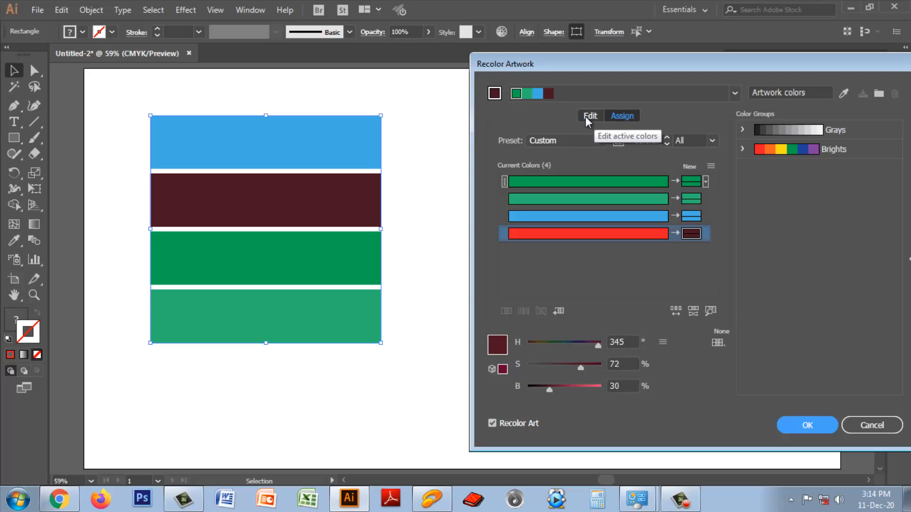
# Step: Shift the linked harmony colors on the Recolor Artwork wheel, placing dark red at about 340° hue and 89% saturation, and apply the recoloring
pyautogui.click(712, 141)
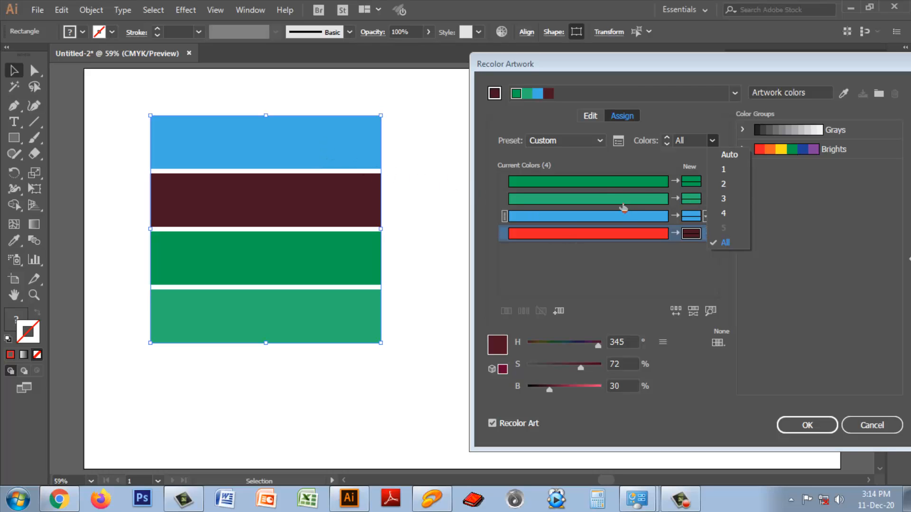
pyautogui.click(591, 117)
pyautogui.click(591, 119)
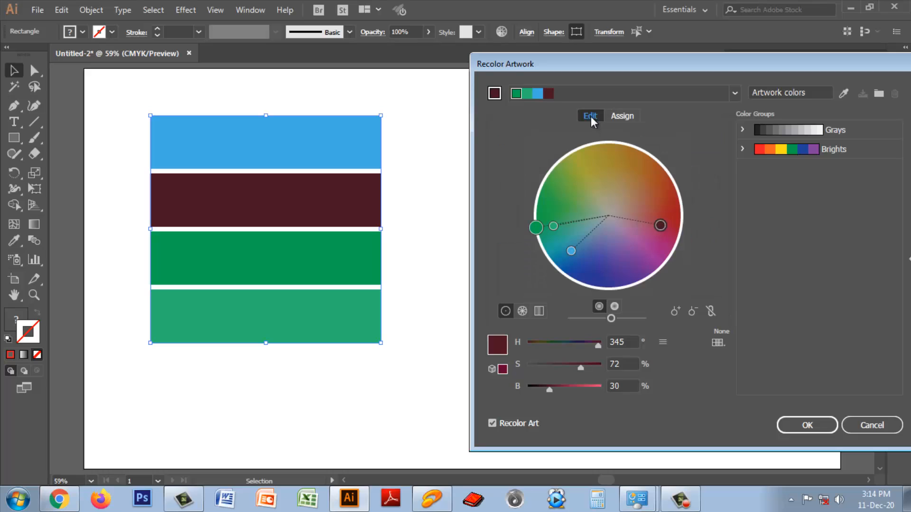
pyautogui.moveTo(661, 223)
pyautogui.mouseDown()
pyautogui.moveTo(663, 232)
pyautogui.moveTo(645, 212)
pyautogui.moveTo(596, 196)
pyautogui.moveTo(647, 211)
pyautogui.moveTo(574, 188)
pyautogui.moveTo(655, 204)
pyautogui.moveTo(671, 232)
pyautogui.mouseUp()
pyautogui.click(710, 310)
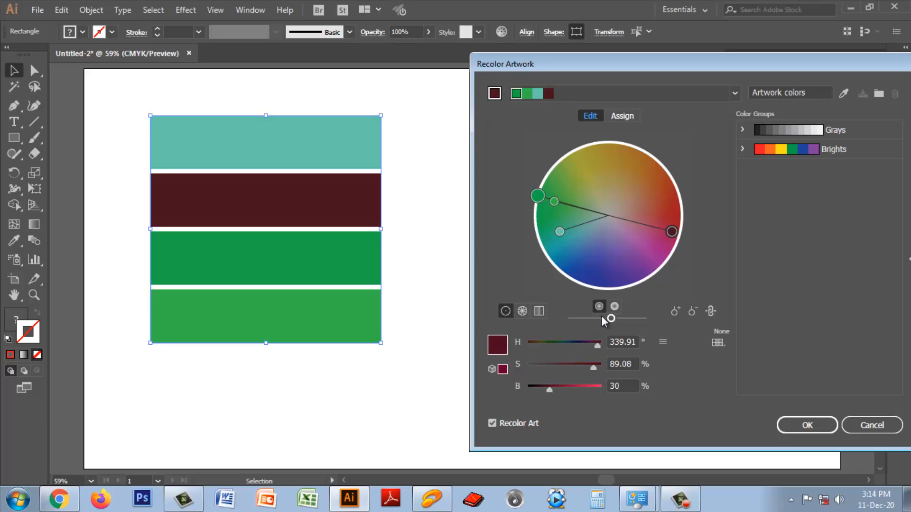
pyautogui.click(802, 428)
# Step: Delete the four bars and draw a red rectangle about 383 px wide and 237 px high on the empty artboard
pyautogui.moveTo(118, 85); pyautogui.dragTo(424, 338)
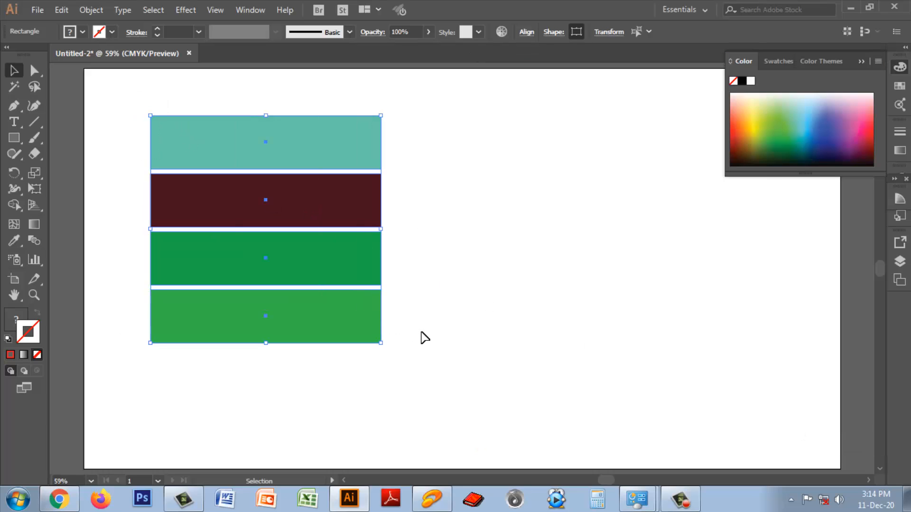
pyautogui.press('Delete')
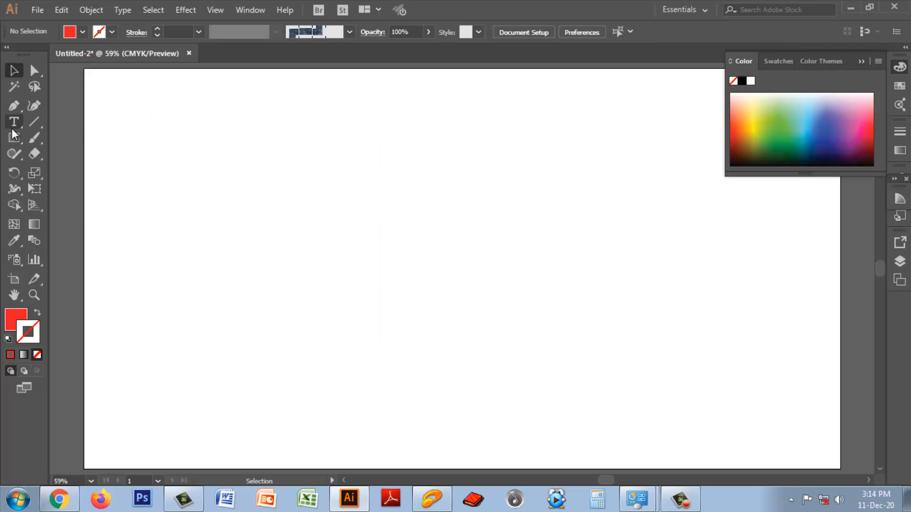
pyautogui.moveTo(14, 139); pyautogui.dragTo(53, 139)
pyautogui.moveTo(167, 153); pyautogui.dragTo(318, 246)
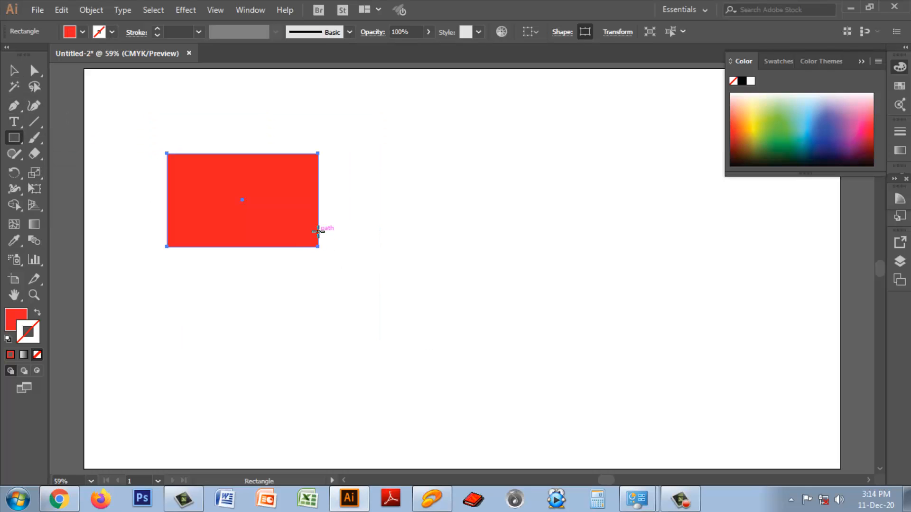
# Step: Try a 120° rotation in the rectangle's shape properties, and set the angle back to 0°
pyautogui.click(560, 32)
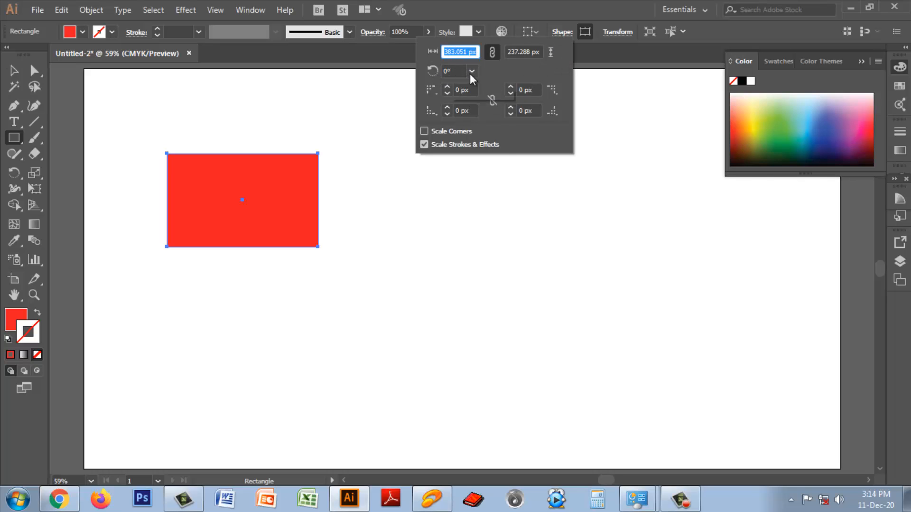
pyautogui.click(471, 71)
pyautogui.click(489, 162)
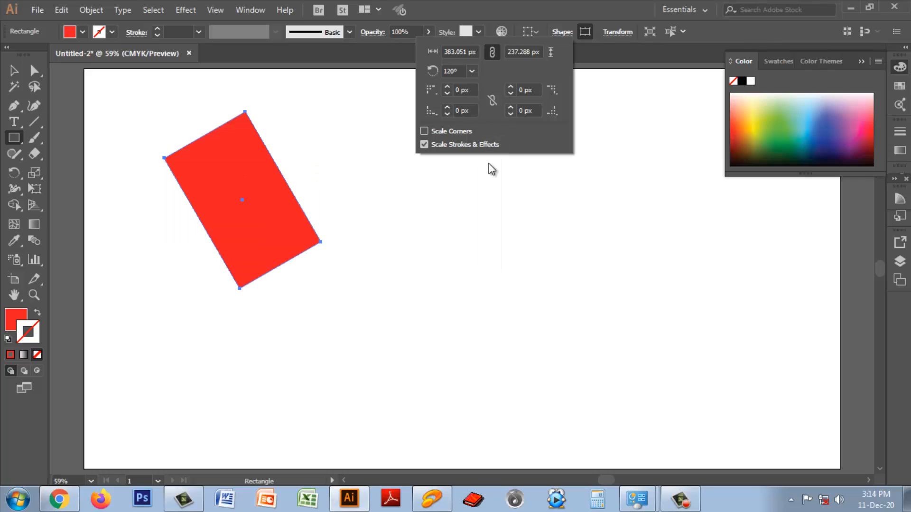
pyautogui.click(471, 72)
pyautogui.click(484, 86)
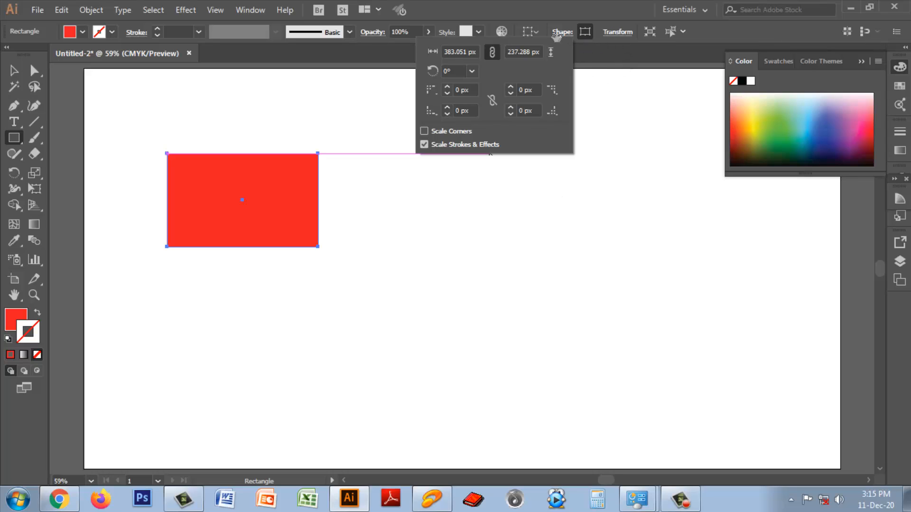
pyautogui.click(624, 130)
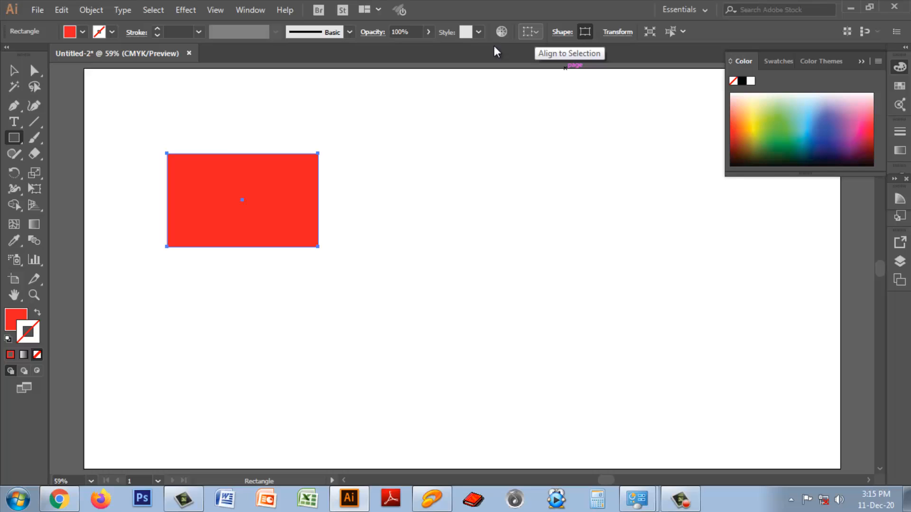
# Step: Duplicate the red rectangle twice, placing one copy beside it to the right and the other directly below that copy
pyautogui.click(18, 71)
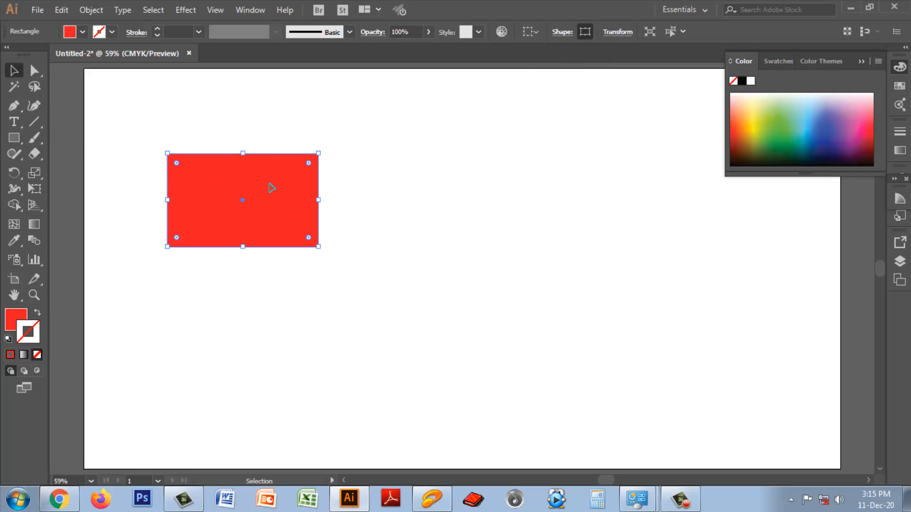
pyautogui.moveTo(270, 188); pyautogui.dragTo(484, 329)
pyautogui.click(681, 338)
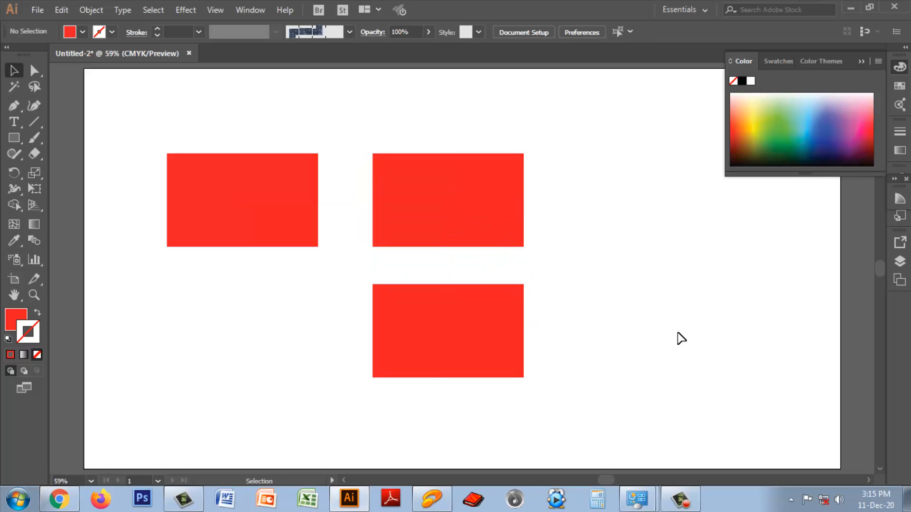
# Step: Set the original rectangle's alignment reference to Align to Artboard, and collapse the Color panel to clear the view
pyautogui.click(246, 199)
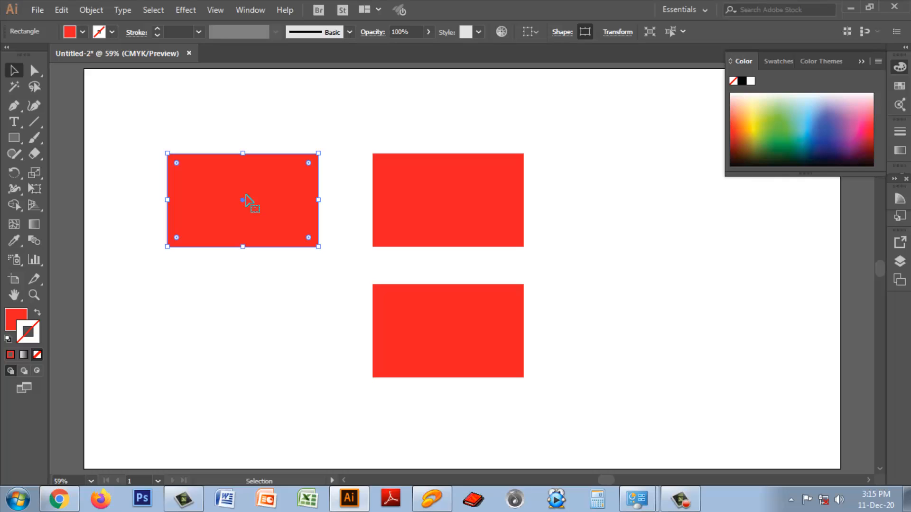
pyautogui.click(535, 36)
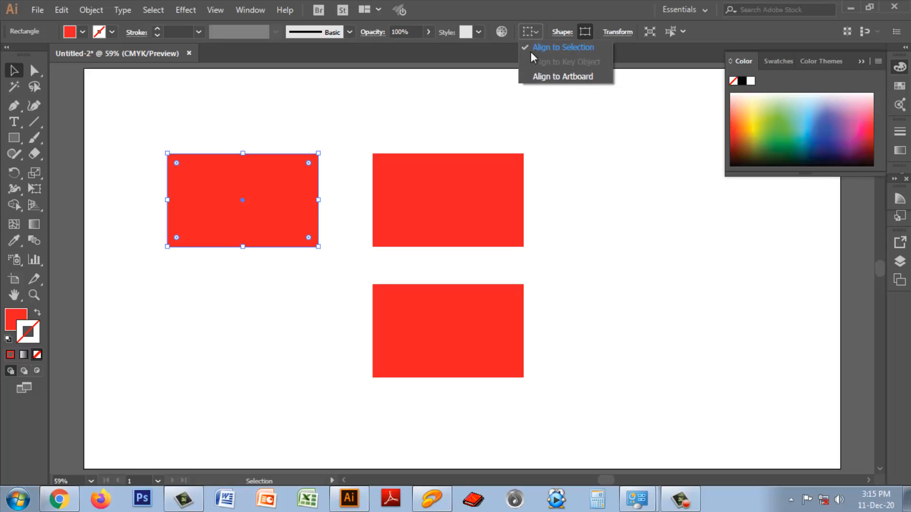
pyautogui.click(858, 62)
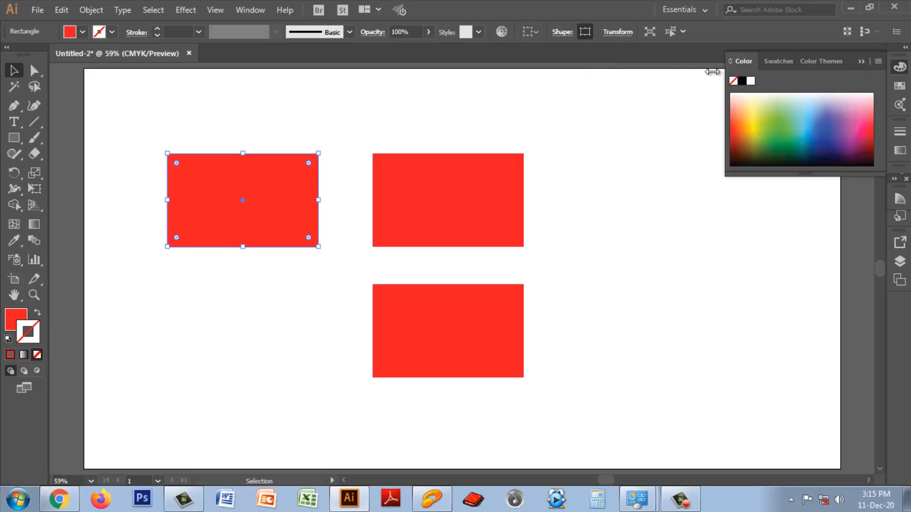
pyautogui.click(862, 62)
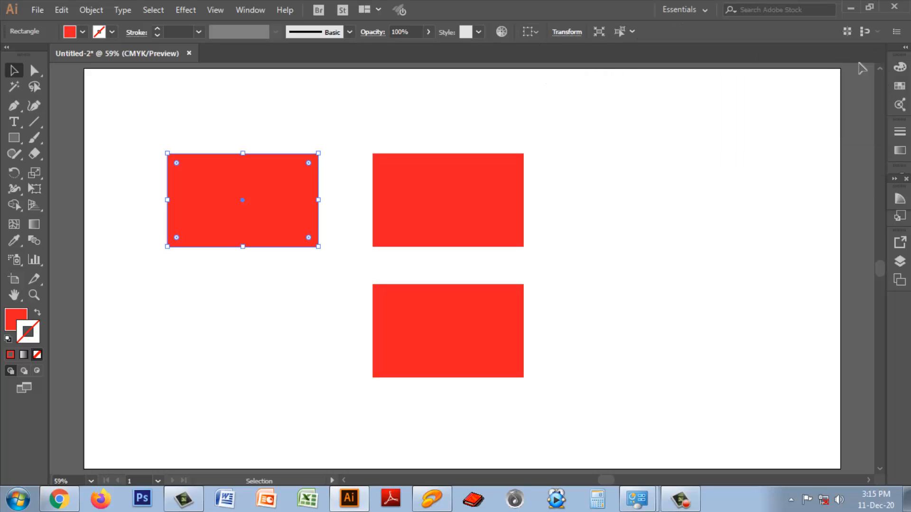
pyautogui.click(533, 34)
pyautogui.click(551, 76)
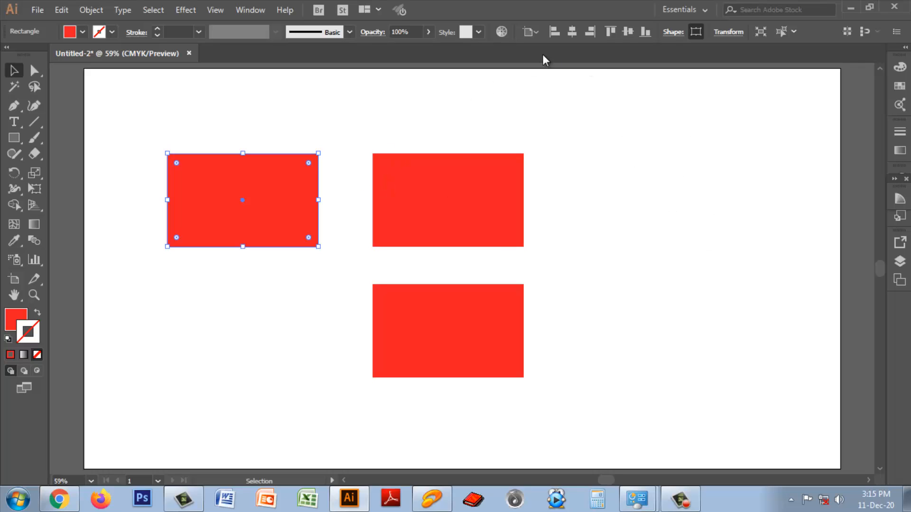
# Step: Align the rectangle horizontally to the artboard's center, right edge, center again, and finally its left edge
pyautogui.click(573, 34)
pyautogui.click(589, 32)
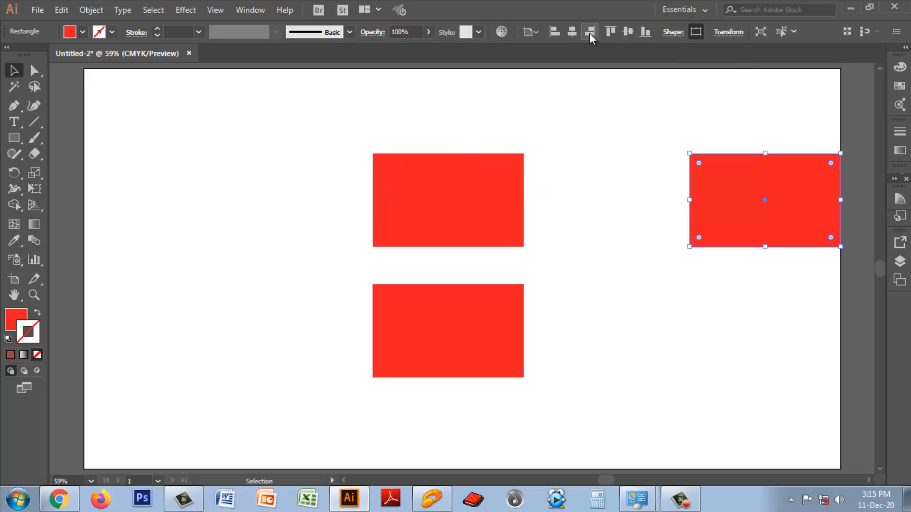
pyautogui.click(569, 33)
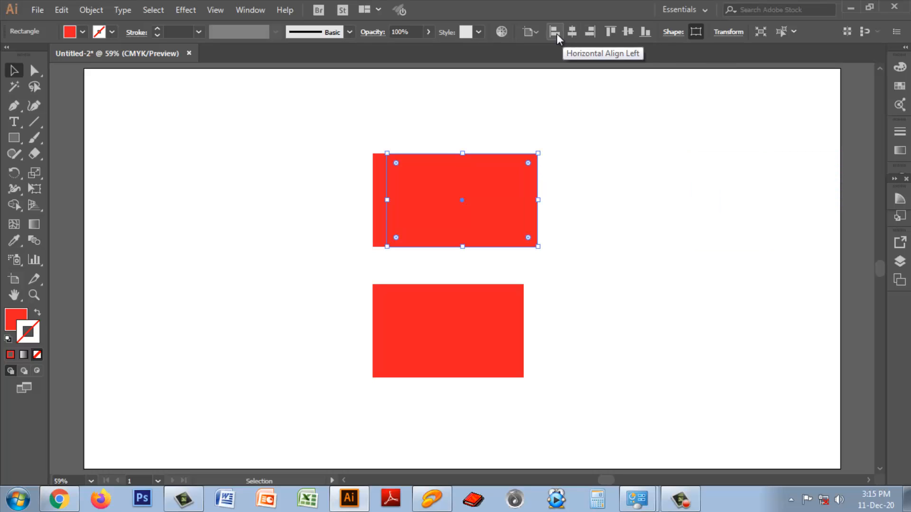
pyautogui.click(557, 33)
# Step: Move the rectangle away from the artboard's left edge and change its alignment reference to Align to Selection
pyautogui.moveTo(149, 192); pyautogui.dragTo(220, 199)
pyautogui.click(535, 36)
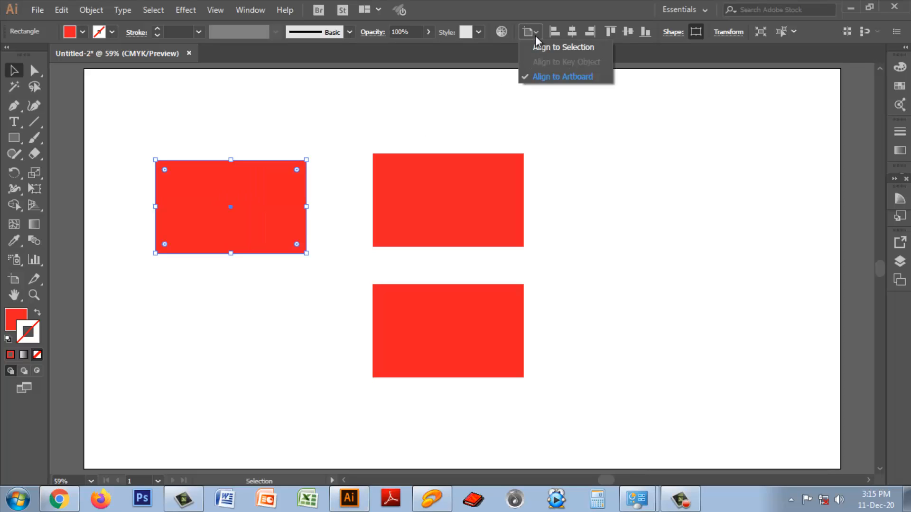
pyautogui.click(553, 53)
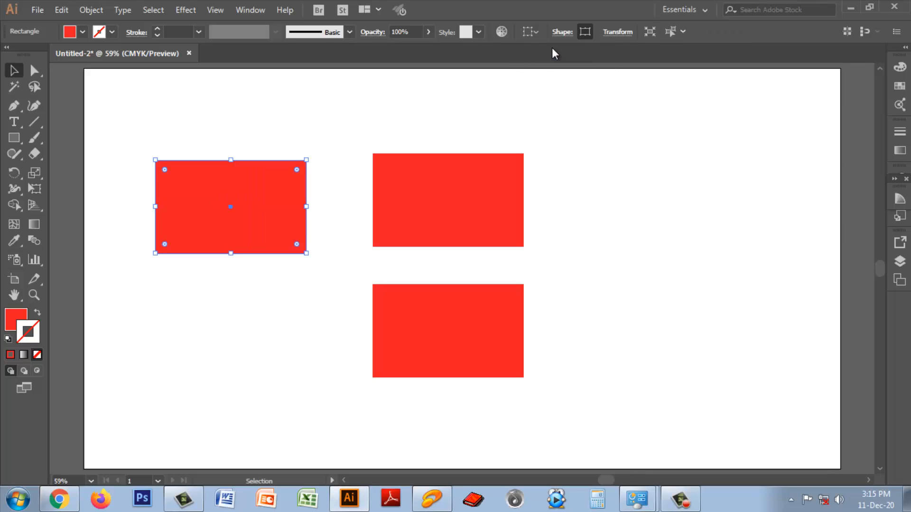
# Step: Align all three rectangles by horizontal center and right edge relative to the selection, and switch the reference to Align to Key Object
pyautogui.click(584, 215)
pyautogui.moveTo(128, 133); pyautogui.dragTo(571, 390)
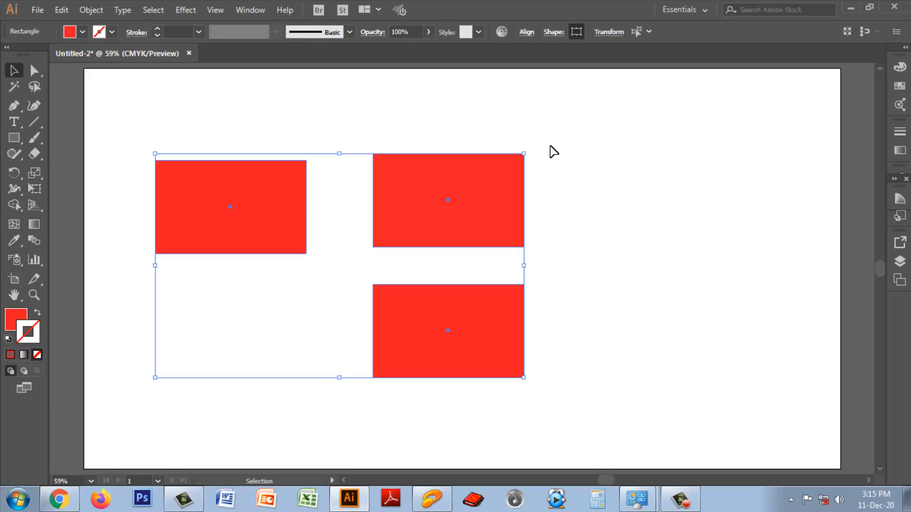
pyautogui.click(526, 33)
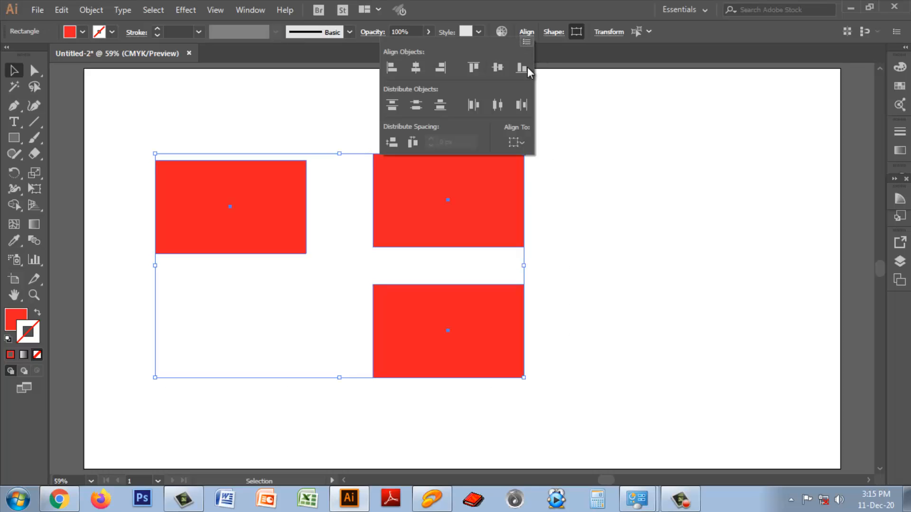
pyautogui.click(522, 144)
pyautogui.click(546, 156)
pyautogui.click(413, 68)
pyautogui.click(443, 69)
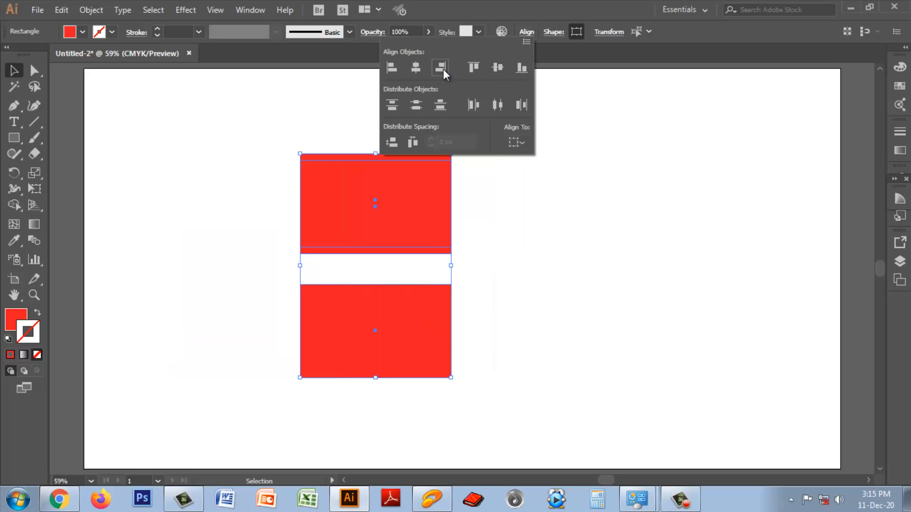
pyautogui.click(517, 142)
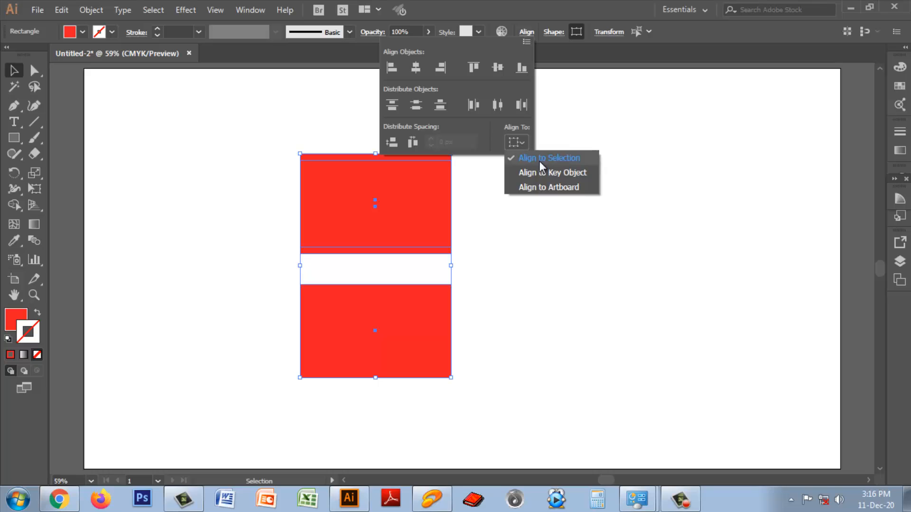
pyautogui.click(541, 176)
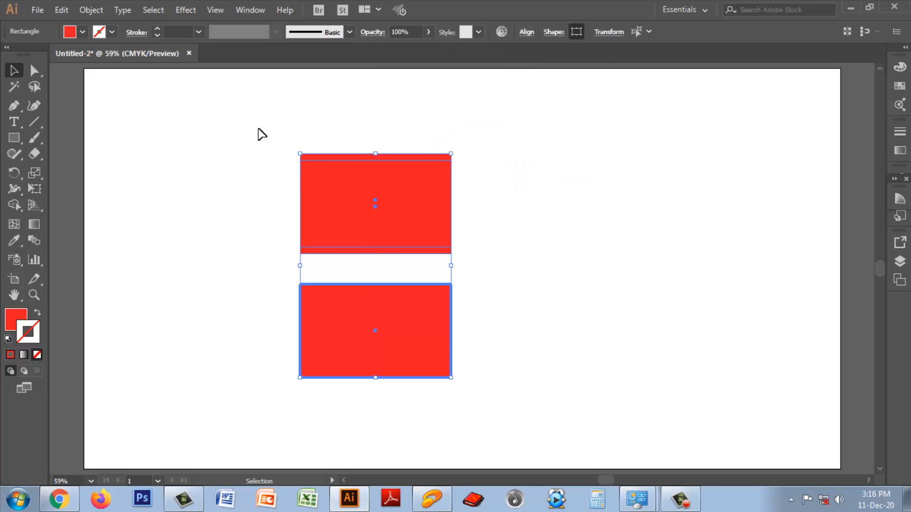
# Step: Delete all three rectangles, and draw a red square with a wider red rectangle below it
pyautogui.moveTo(258, 128); pyautogui.dragTo(468, 366)
pyautogui.press('Delete')
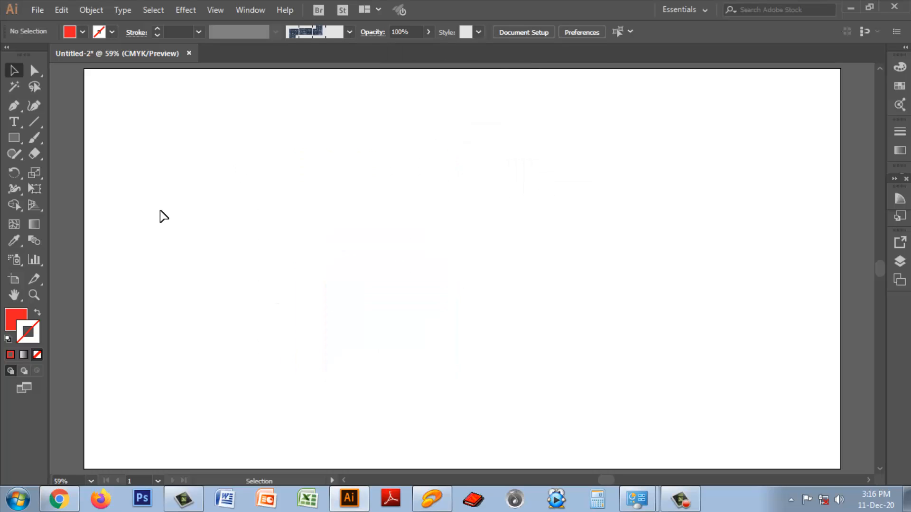
pyautogui.click(14, 138)
pyautogui.click(65, 140)
pyautogui.moveTo(230, 172); pyautogui.dragTo(307, 250)
pyautogui.moveTo(195, 268)
pyautogui.mouseDown()
pyautogui.moveTo(260, 318)
pyautogui.moveTo(333, 350)
pyautogui.mouseUp()
# Step: Select both shapes, make the lower rectangle the key object, and check the Align To setting
pyautogui.click(14, 71)
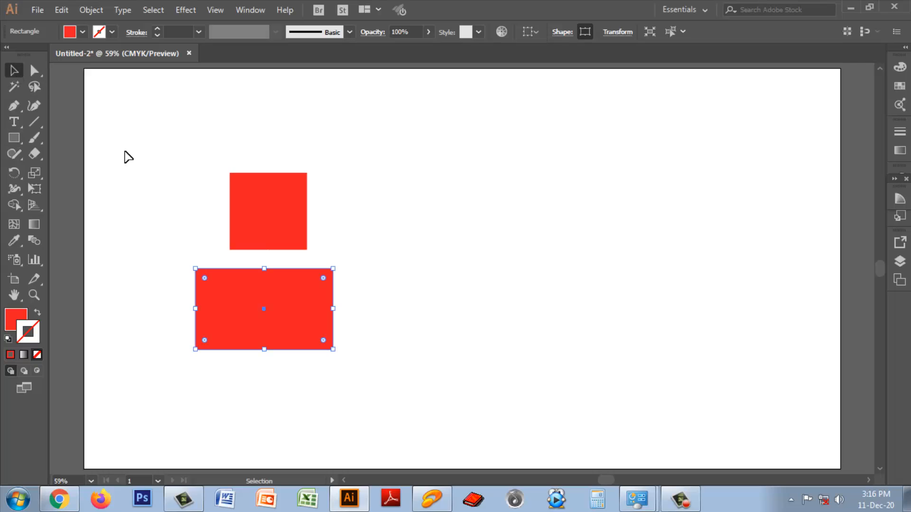
pyautogui.moveTo(118, 126); pyautogui.dragTo(385, 396)
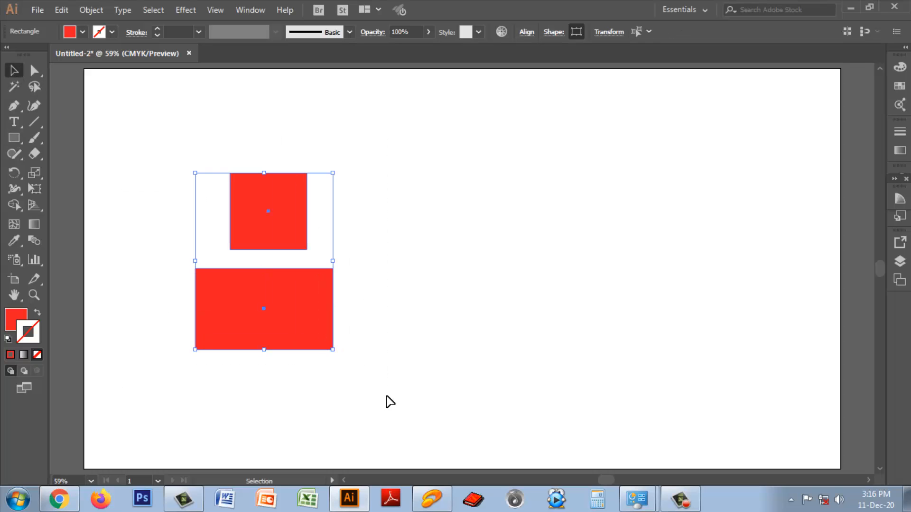
pyautogui.click(297, 310)
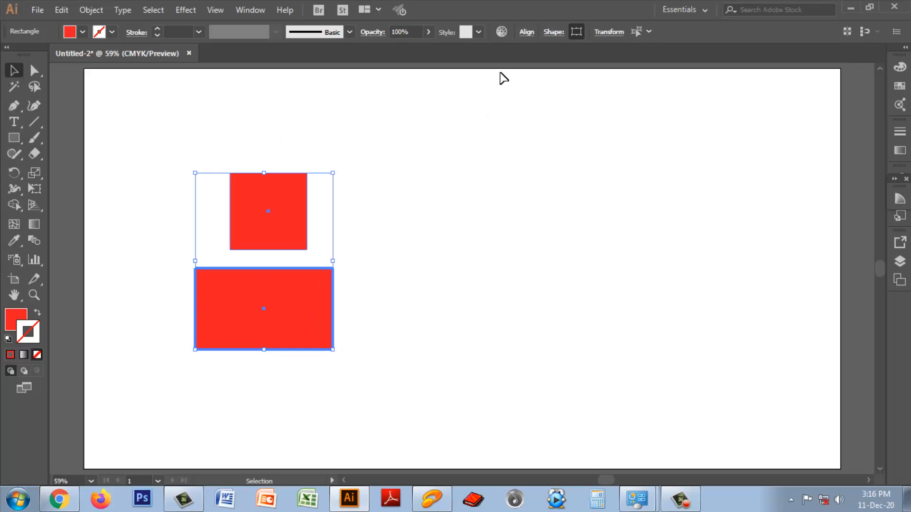
pyautogui.click(525, 32)
pyautogui.click(526, 143)
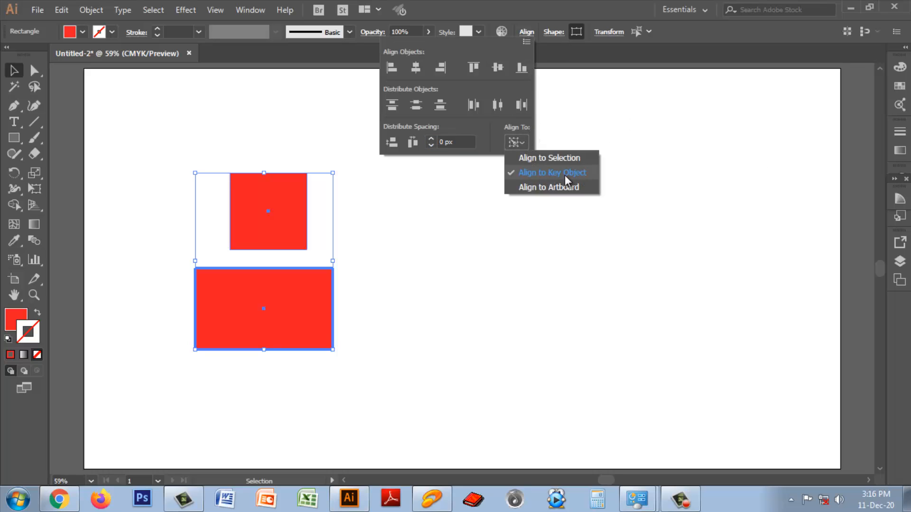
pyautogui.click(278, 294)
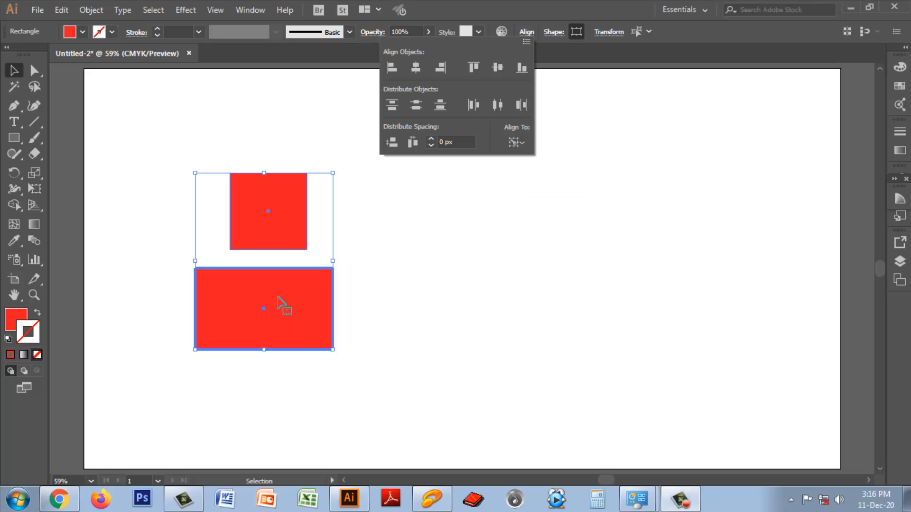
# Step: Clear the key object highlight, and choose Align to Key Object again for the two selected shapes
pyautogui.click(373, 308)
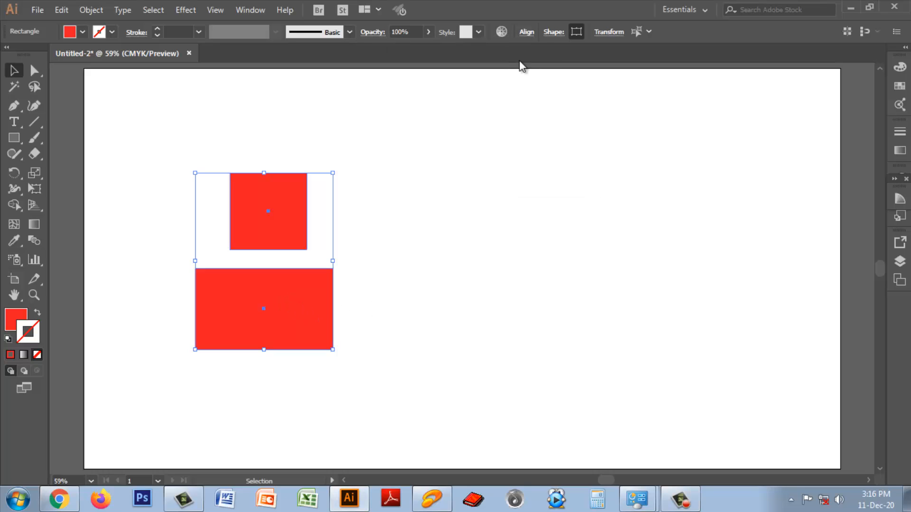
pyautogui.click(528, 32)
pyautogui.click(521, 143)
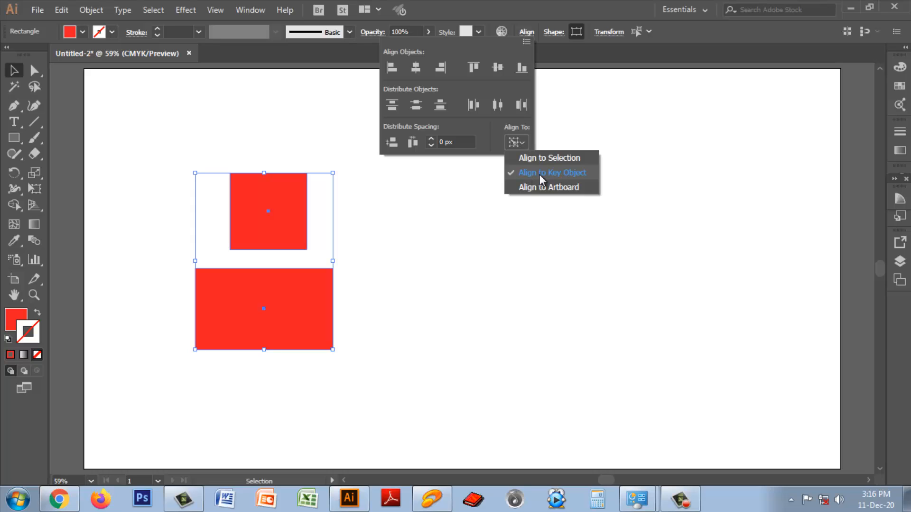
pyautogui.click(517, 176)
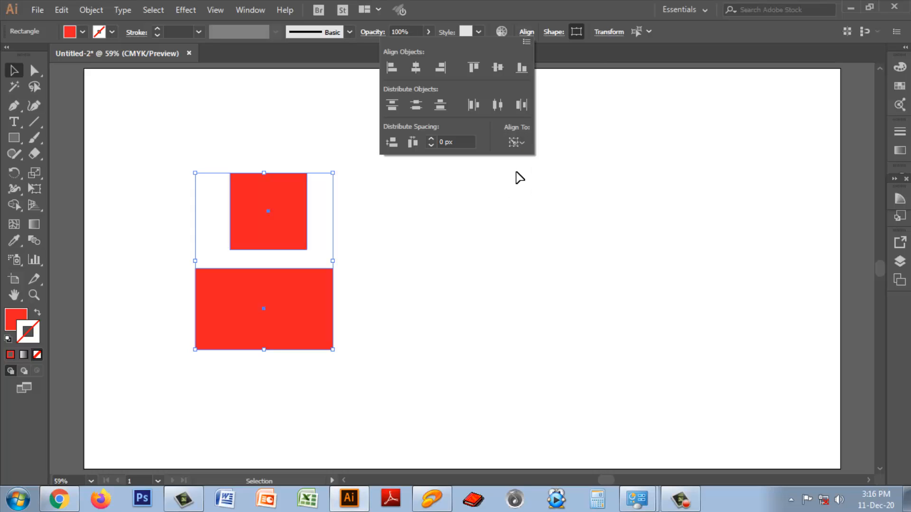
pyautogui.click(281, 299)
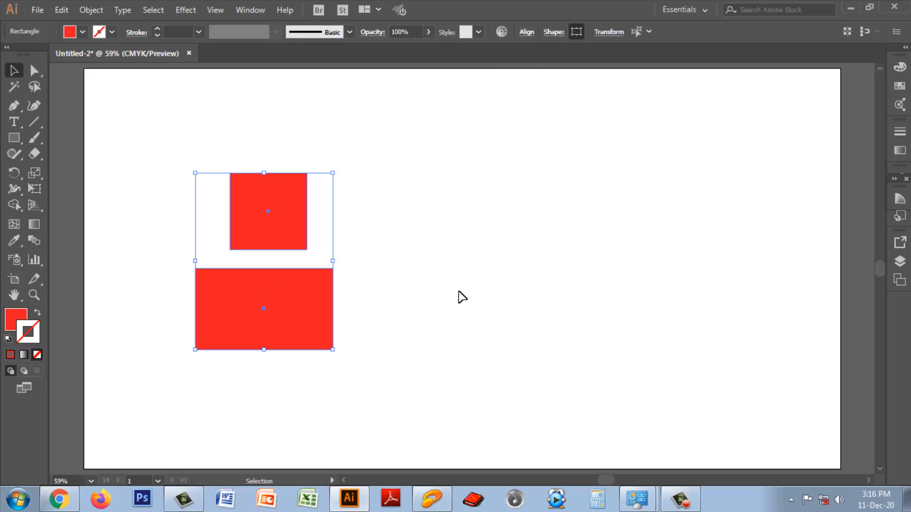
pyautogui.click(378, 314)
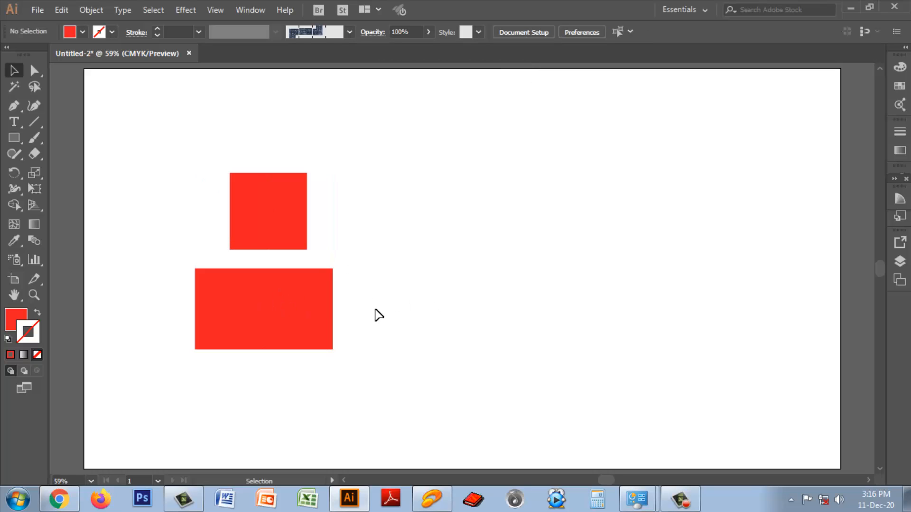
pyautogui.moveTo(150, 152); pyautogui.dragTo(346, 353)
pyautogui.doubleClick(291, 317)
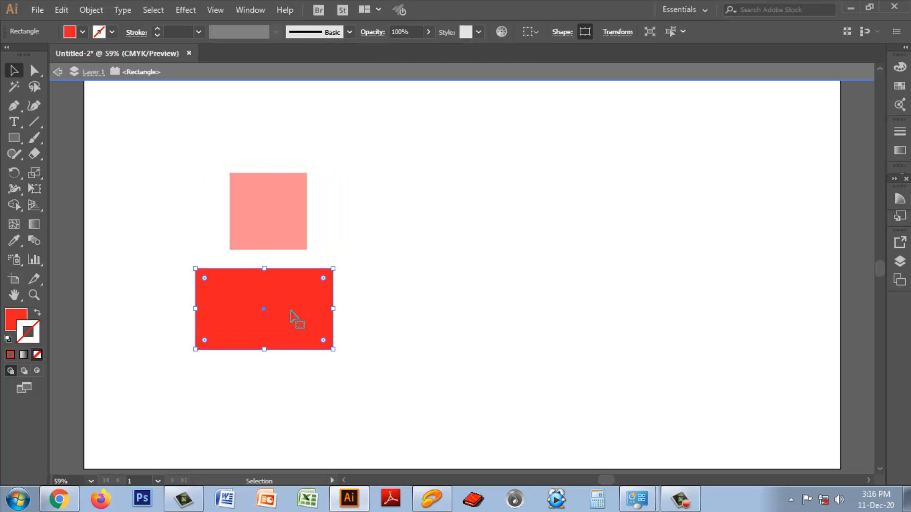
pyautogui.click(369, 311)
pyautogui.doubleClick(372, 312)
# Step: Select both red shapes, make the lower rectangle the key object, and set the reference to Align to Key Object
pyautogui.moveTo(206, 178); pyautogui.dragTo(359, 361)
pyautogui.click(305, 305)
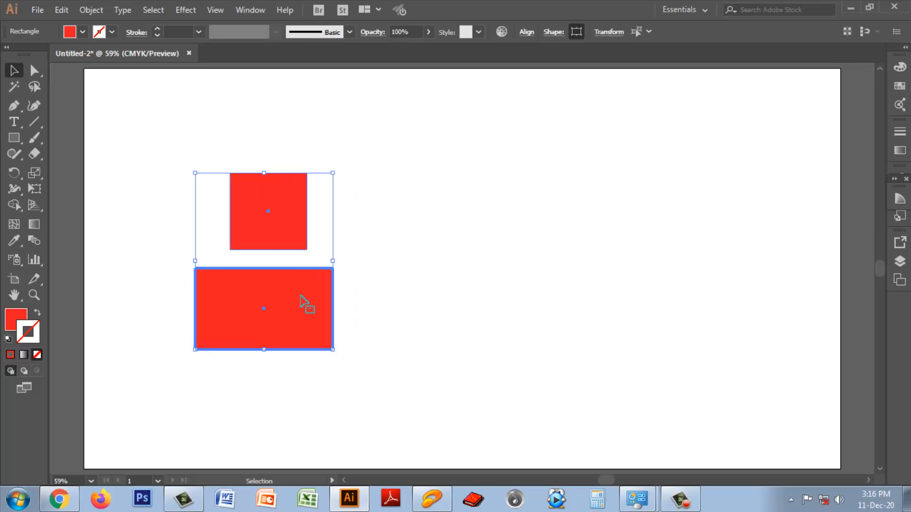
pyautogui.click(527, 34)
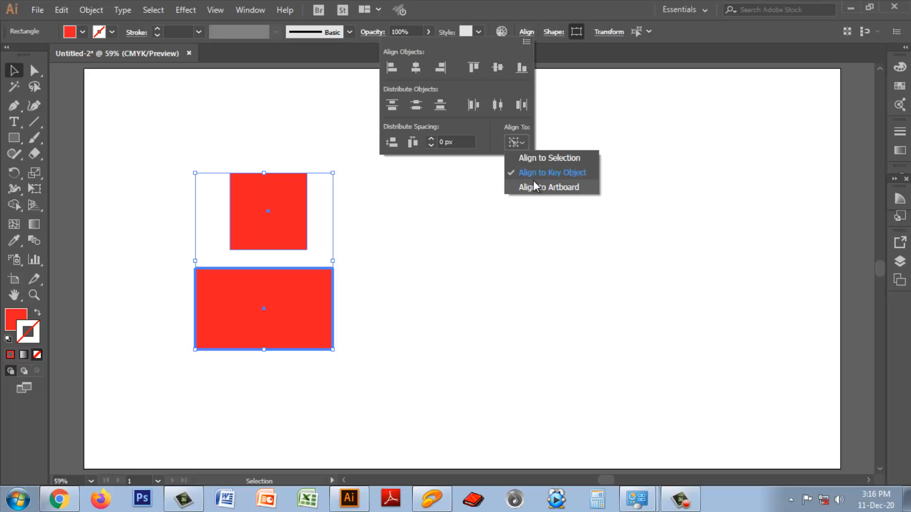
pyautogui.click(568, 174)
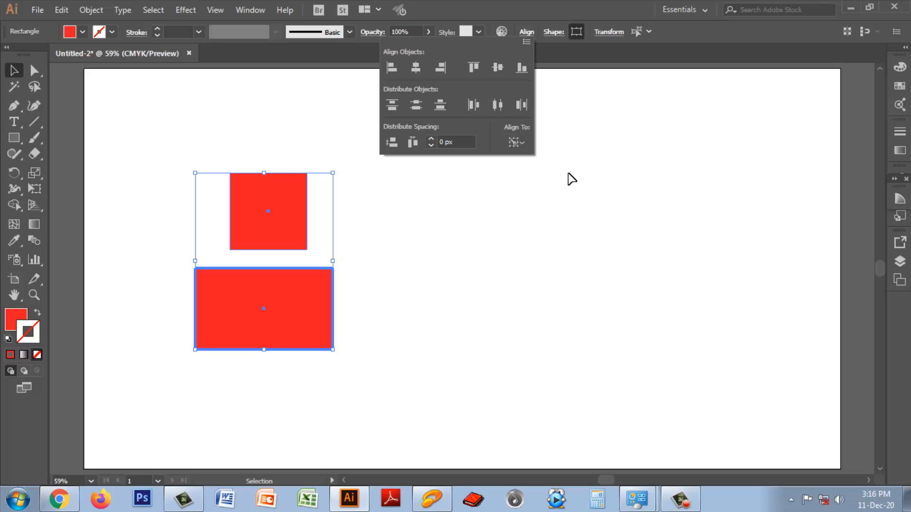
# Step: Align the square to the lower rectangle by horizontal center, right edge, top edge, horizontal center again, and finally left edge
pyautogui.click(414, 67)
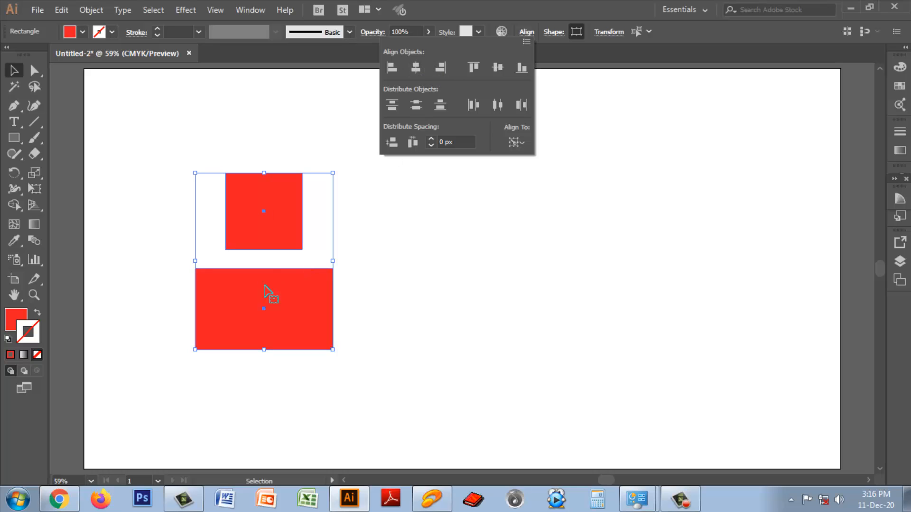
pyautogui.click(439, 68)
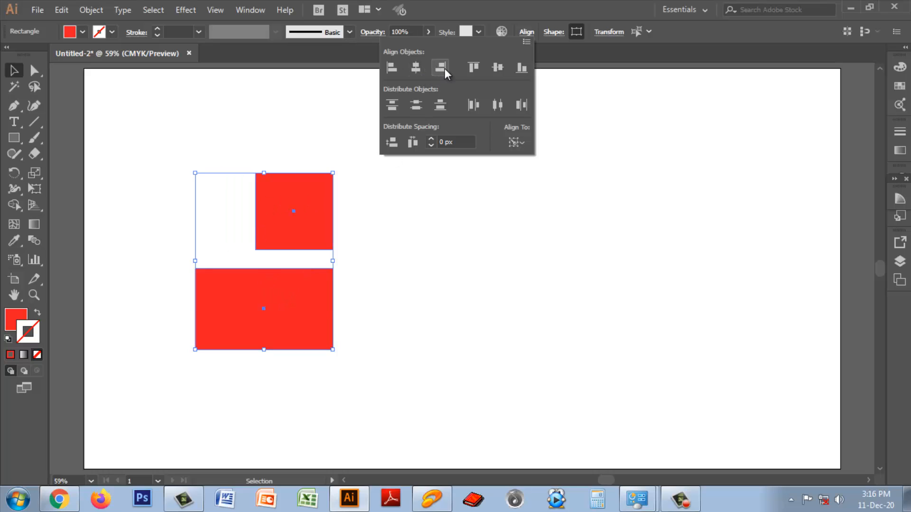
pyautogui.click(472, 69)
pyautogui.click(415, 71)
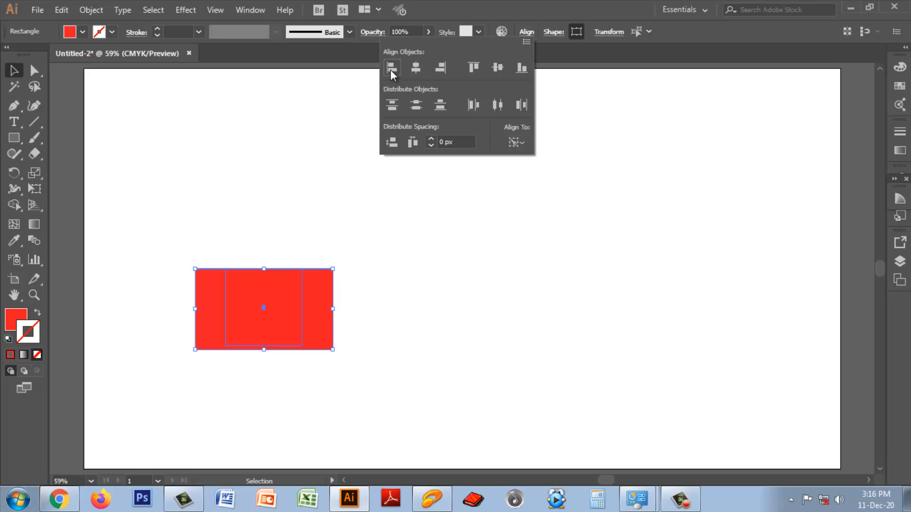
pyautogui.click(391, 70)
pyautogui.click(620, 254)
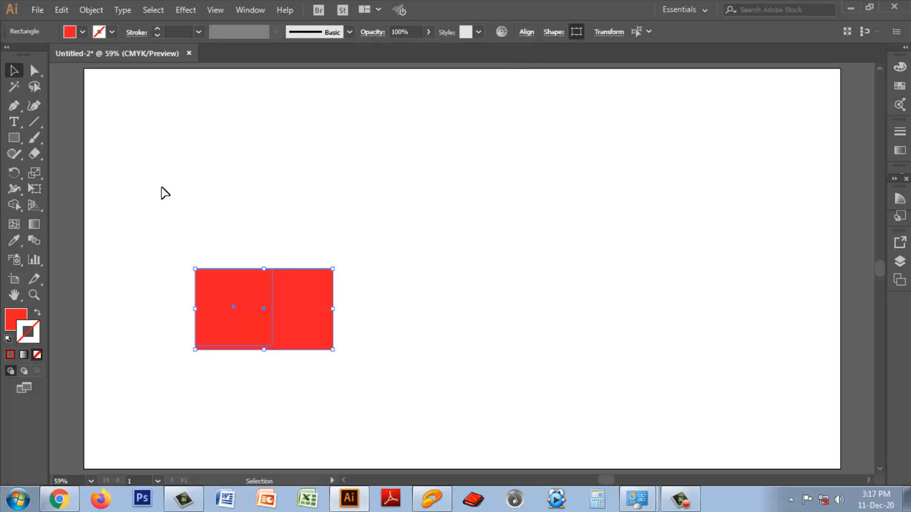
# Step: Delete both shapes, and draw a new red rectangle about 468 by 302 px in the upper left part of the artboard
pyautogui.moveTo(162, 241); pyautogui.dragTo(365, 365)
pyautogui.press('Delete')
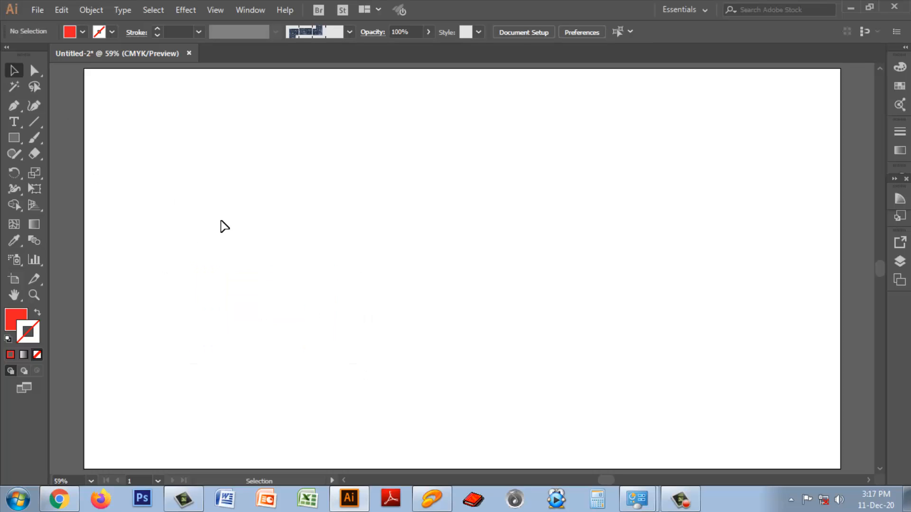
pyautogui.moveTo(13, 142); pyautogui.dragTo(70, 141)
pyautogui.moveTo(239, 171); pyautogui.dragTo(429, 289)
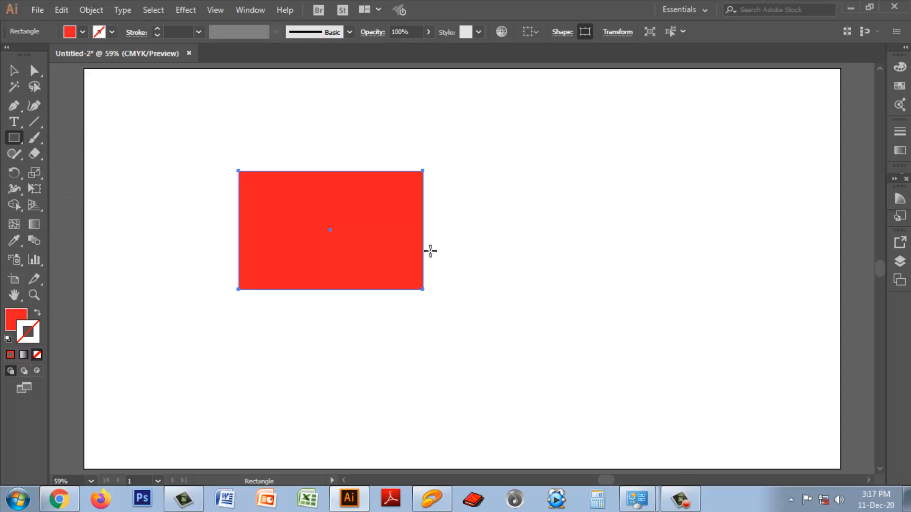
# Step: Set the rectangle's width to 600 px
pyautogui.click(612, 32)
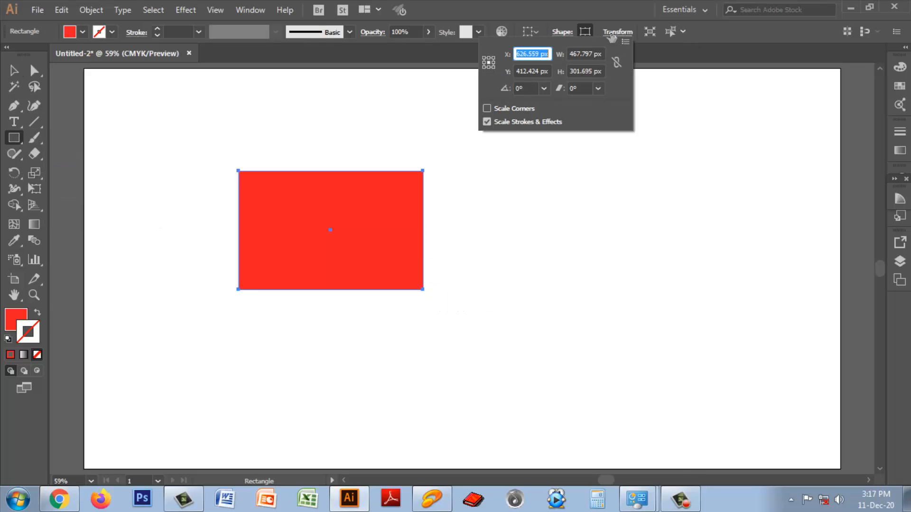
pyautogui.doubleClick(567, 57)
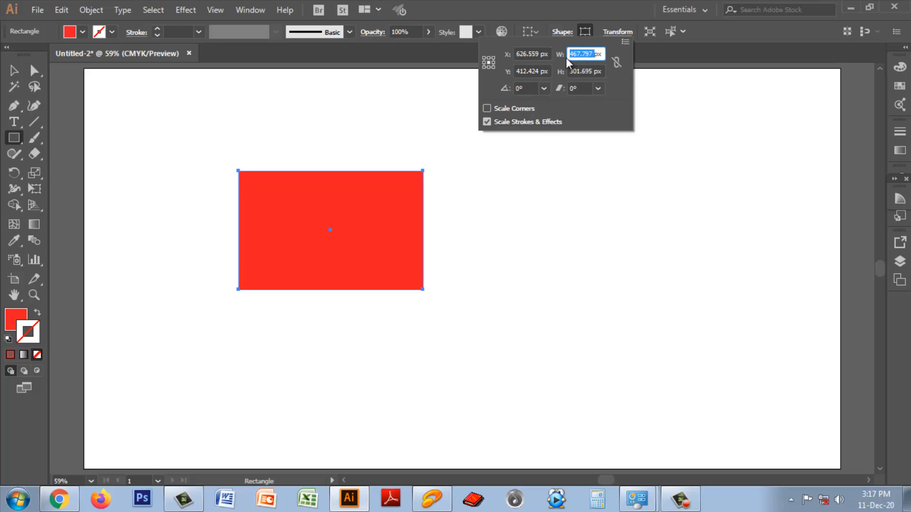
pyautogui.write('600')
pyautogui.press('Return')
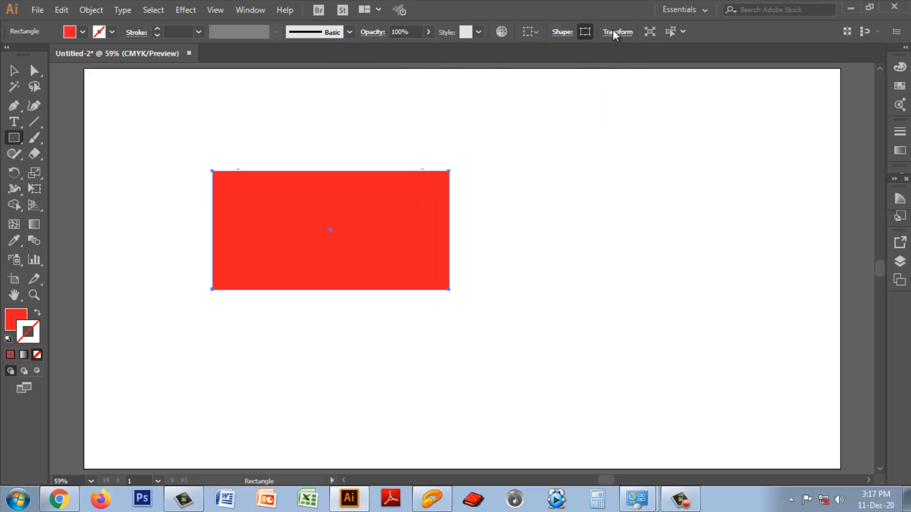
# Step: Rotate the rectangle to 120°, and reset its rotation angle to 0°
pyautogui.click(614, 31)
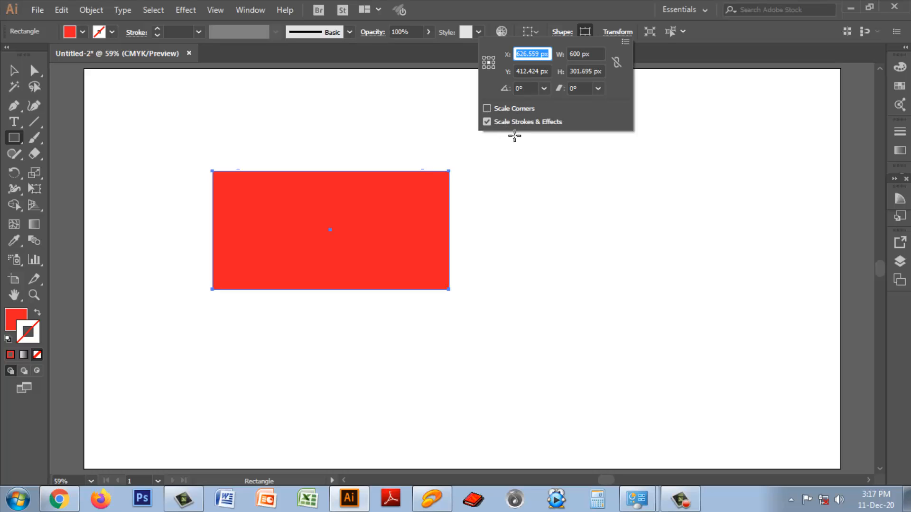
pyautogui.click(544, 90)
pyautogui.click(558, 158)
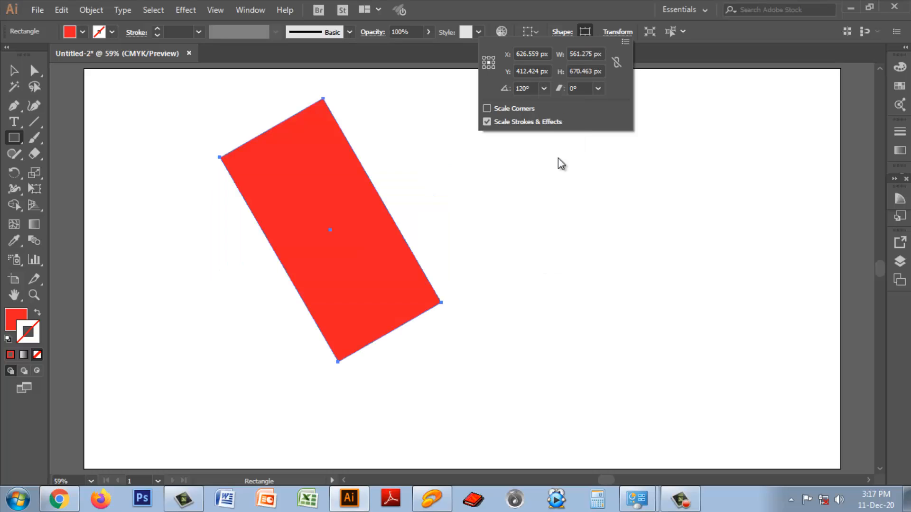
pyautogui.click(527, 89)
pyautogui.write('0')
pyautogui.press('Return')
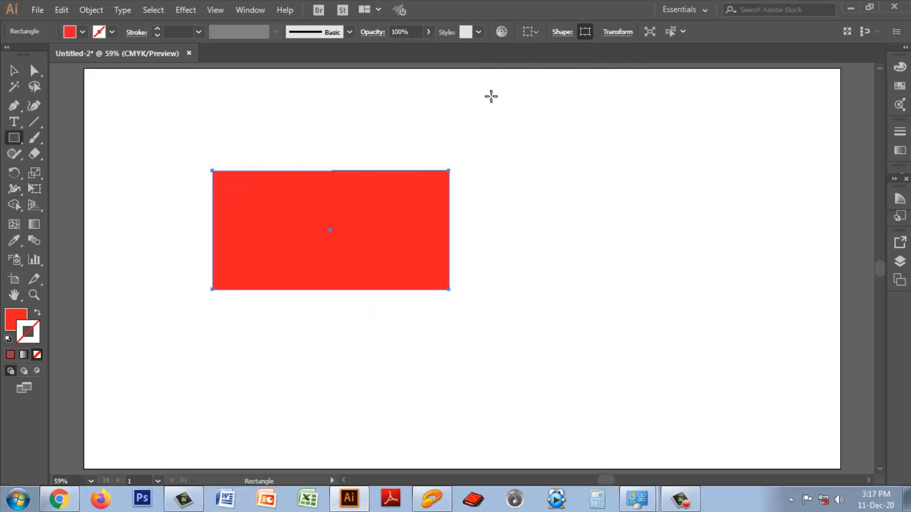
# Step: Set the rectangle's X position to 600 px
pyautogui.click(617, 31)
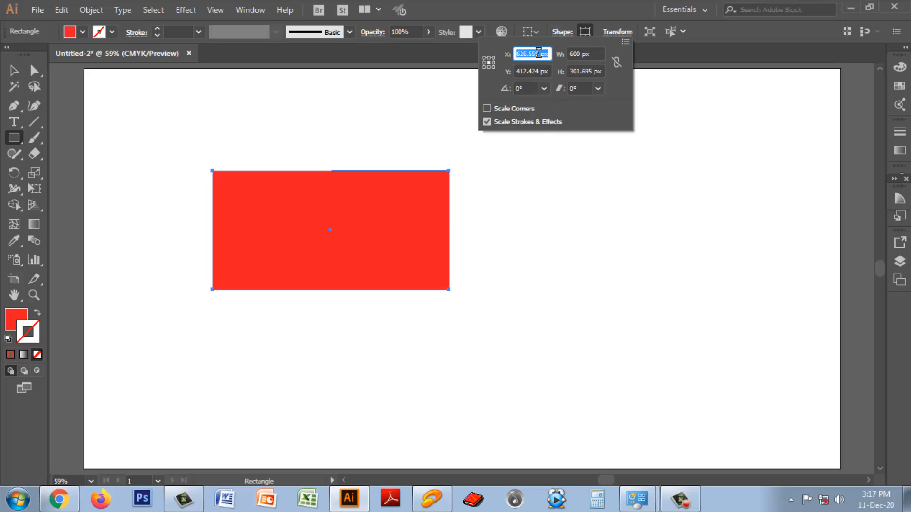
pyautogui.write('600')
pyautogui.press('Return')
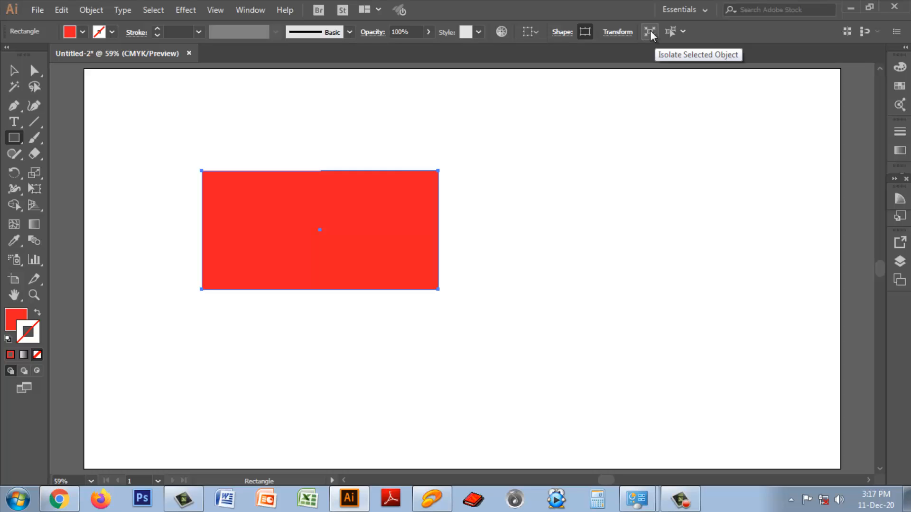
# Step: Duplicate the rectangle twice, placing one copy level to its right and another centered below the two
pyautogui.click(14, 70)
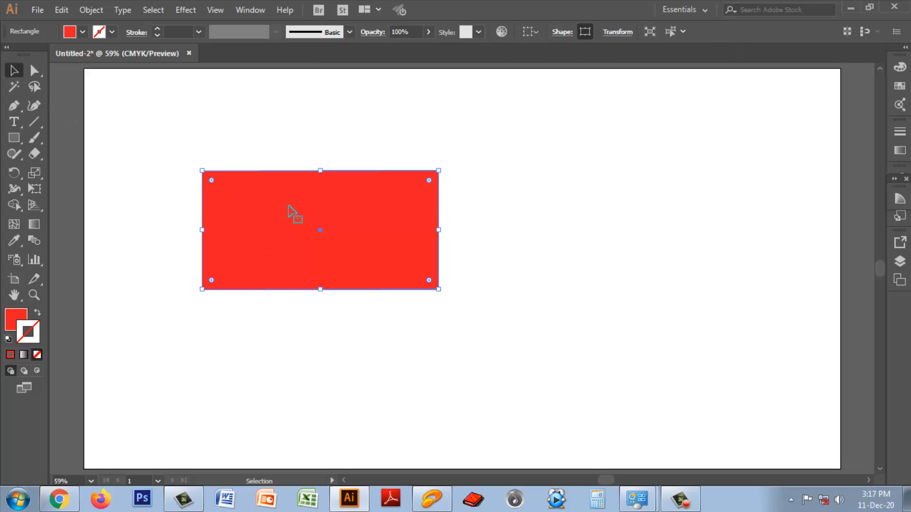
pyautogui.moveTo(291, 210); pyautogui.dragTo(604, 290)
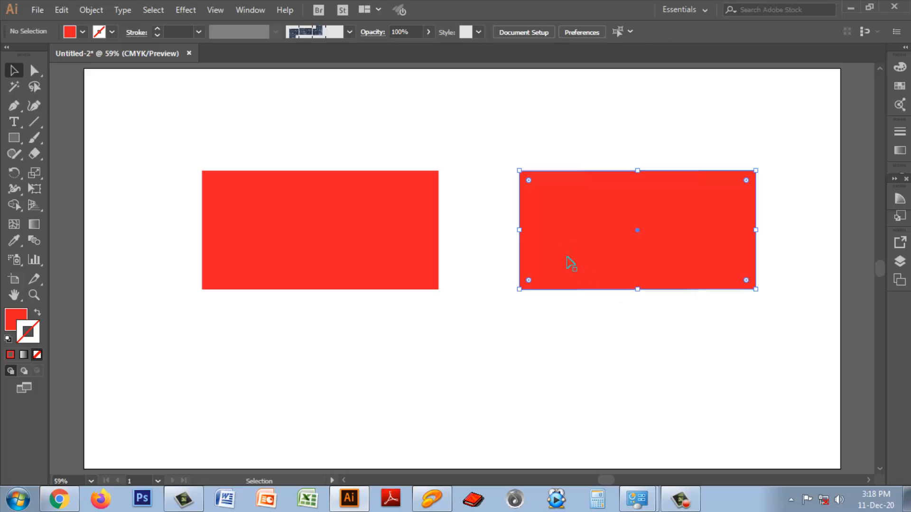
pyautogui.moveTo(584, 236); pyautogui.dragTo(430, 389)
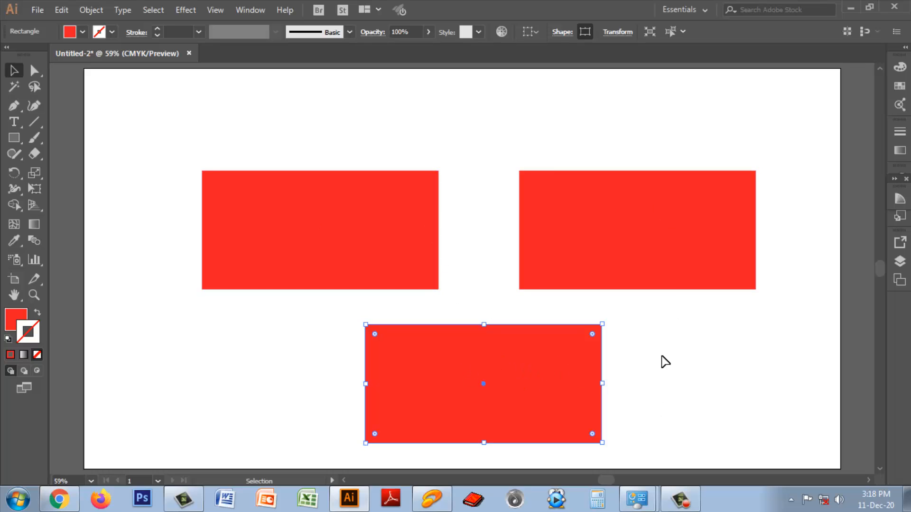
# Step: Isolate the lower rectangle, and widen, move and resize it until it overlaps the right rectangle's lower edge
pyautogui.doubleClick(529, 357)
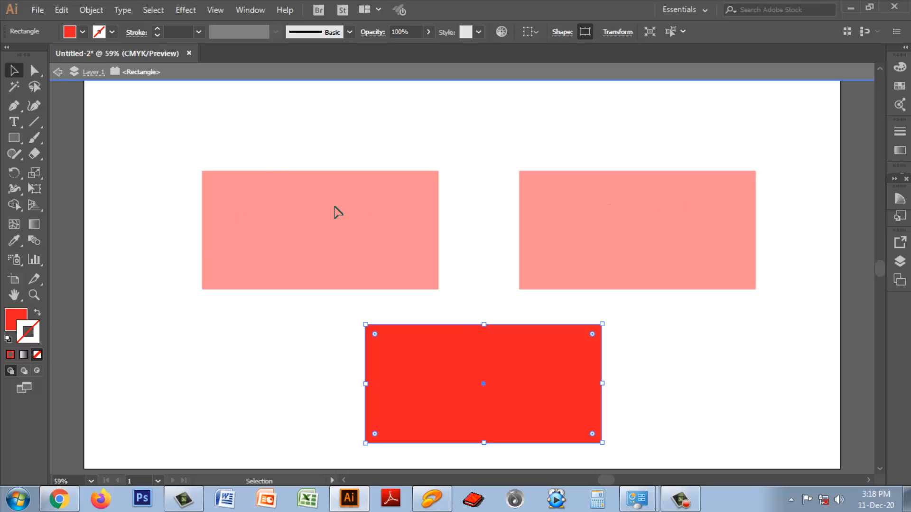
pyautogui.moveTo(591, 324); pyautogui.dragTo(627, 327)
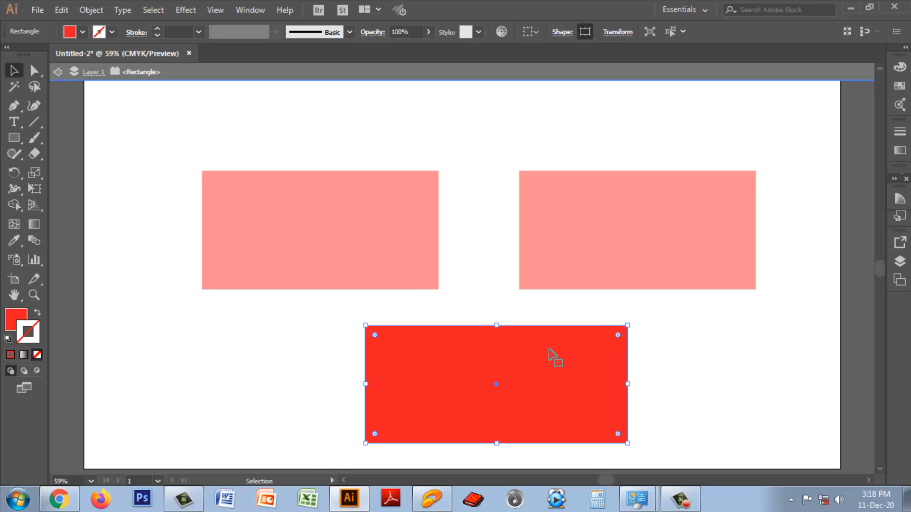
pyautogui.moveTo(550, 362); pyautogui.dragTo(556, 340)
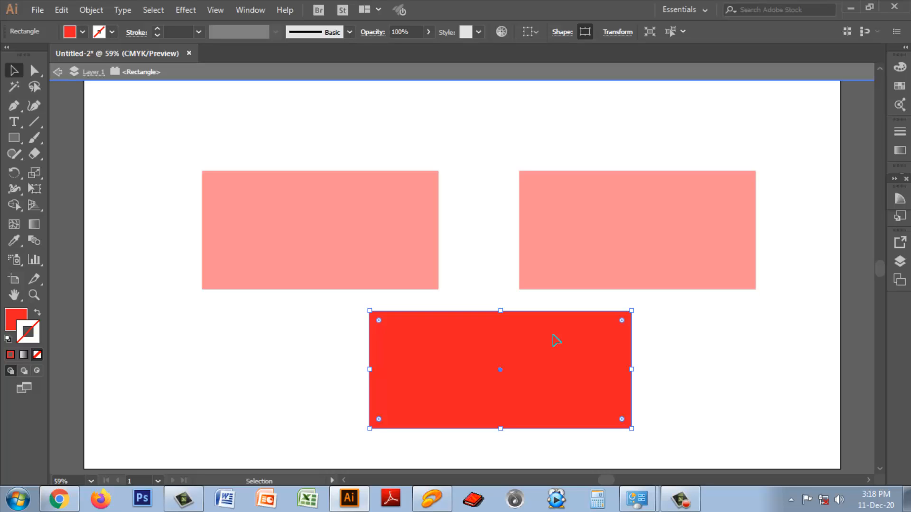
pyautogui.moveTo(631, 311); pyautogui.dragTo(653, 270)
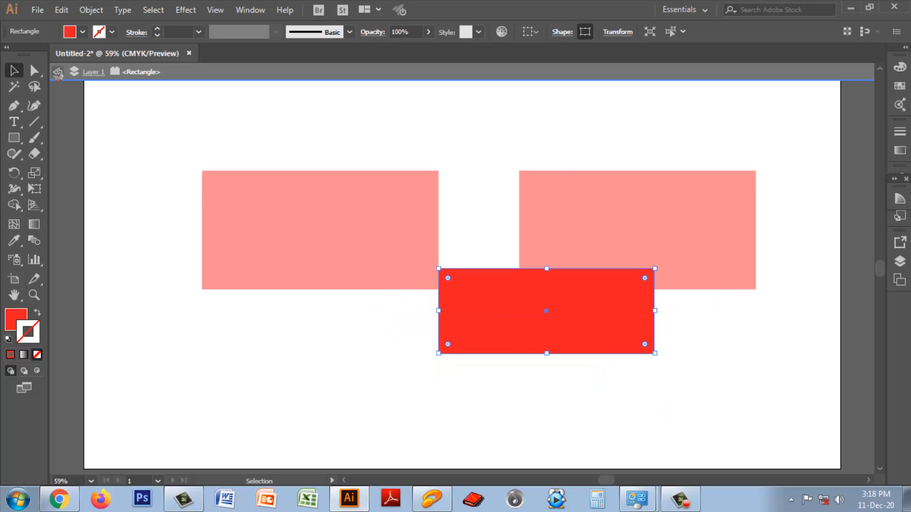
# Step: Exit isolation mode, and delete the lower rectangle
pyautogui.click(58, 72)
pyautogui.moveTo(476, 277); pyautogui.dragTo(423, 339)
pyautogui.press('Delete')
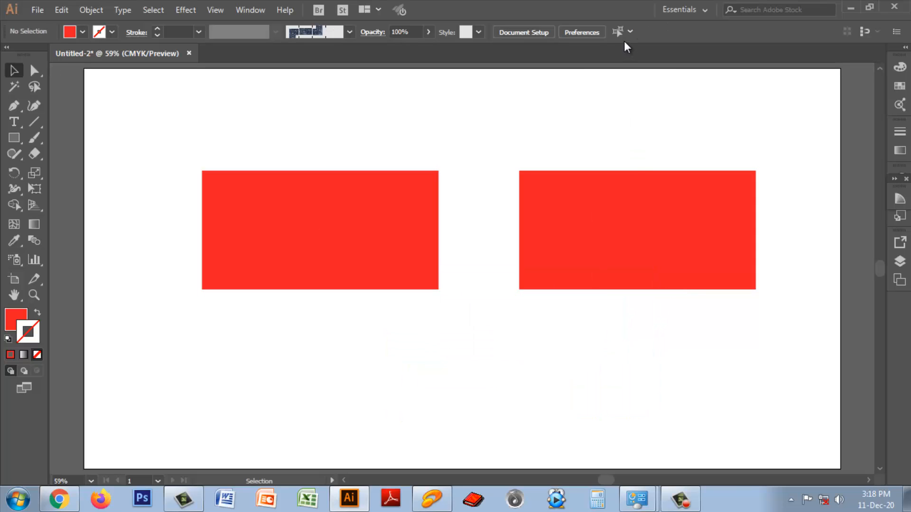
# Step: Select all objects similar to the right red rectangle, and clear the selection
pyautogui.click(611, 236)
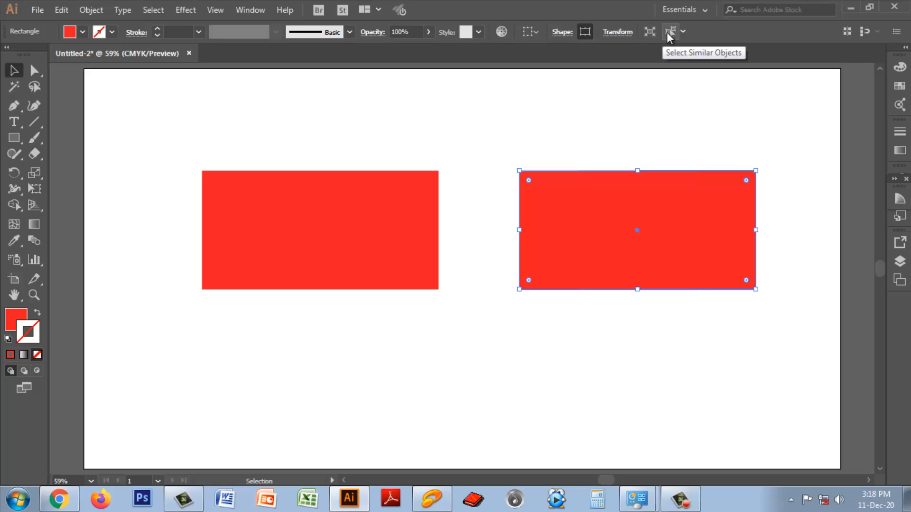
pyautogui.click(669, 31)
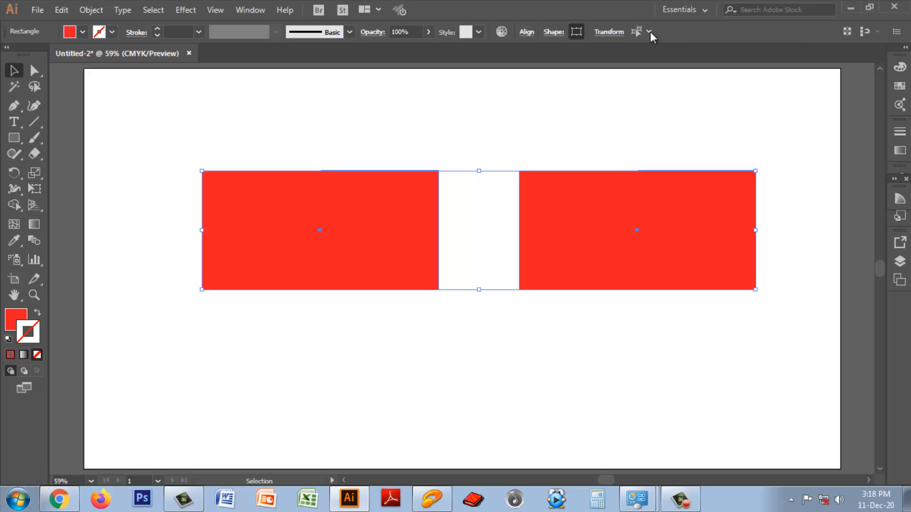
pyautogui.click(589, 340)
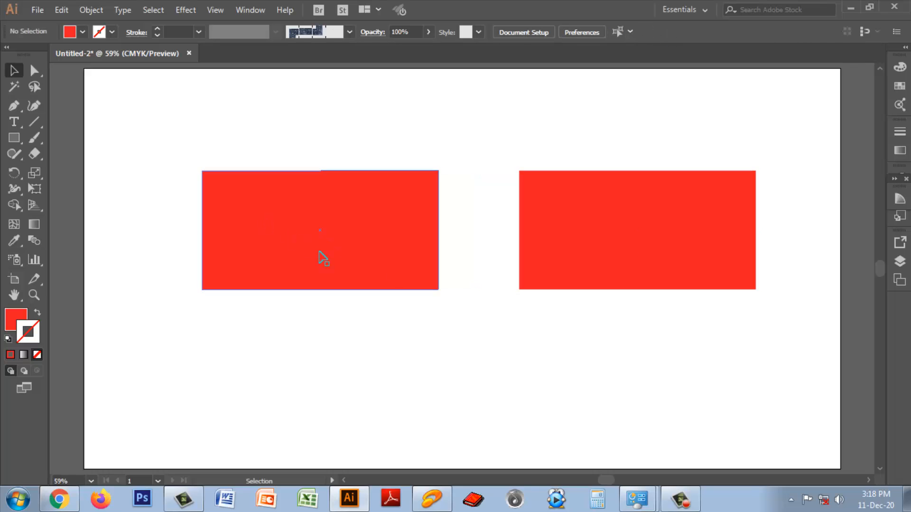
# Step: Duplicate the left rectangle directly below it, shrink the copy from its lower right corner, and fill it dark blue
pyautogui.moveTo(323, 257); pyautogui.dragTo(323, 400)
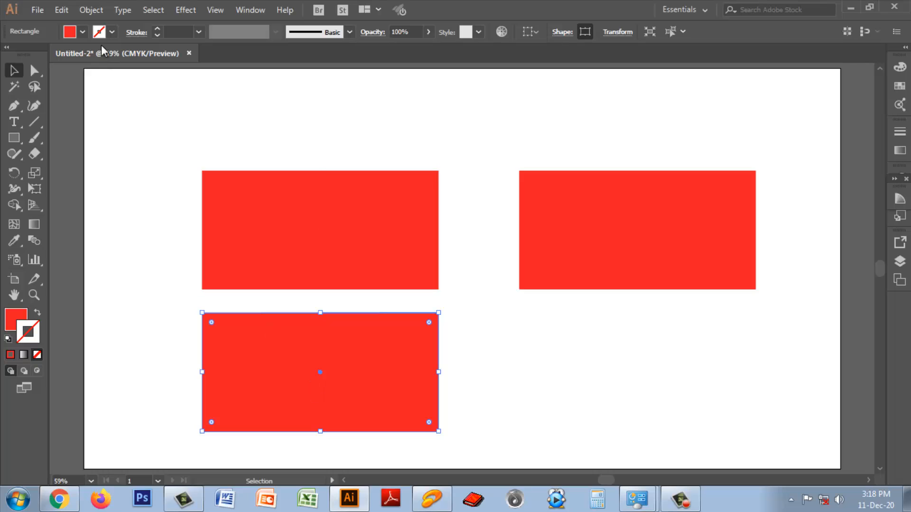
pyautogui.moveTo(437, 431); pyautogui.dragTo(345, 367)
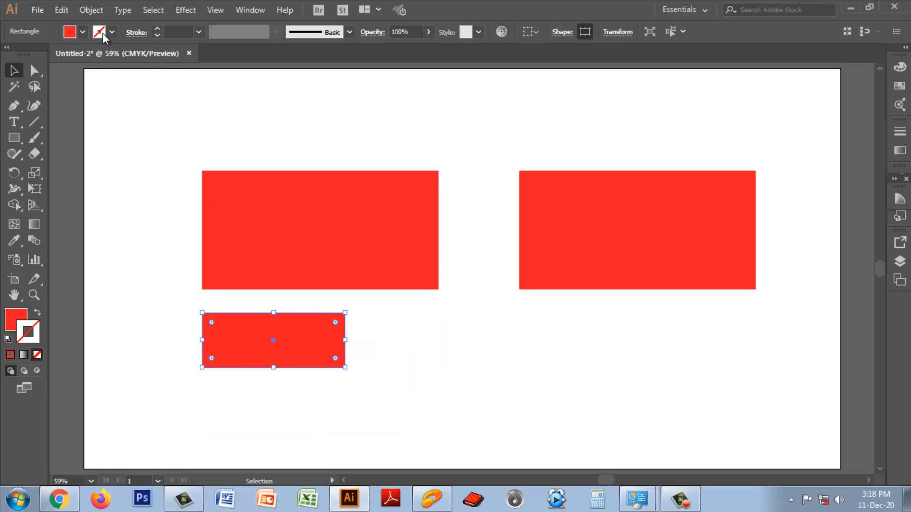
pyautogui.click(82, 31)
pyautogui.click(83, 54)
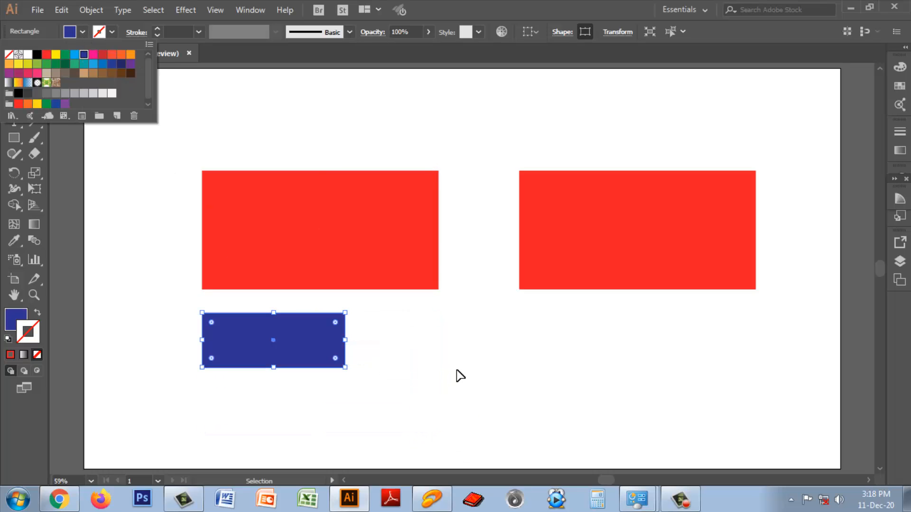
pyautogui.click(483, 382)
# Step: Select all objects similar to the right red rectangle, and open the list of similarity criteria
pyautogui.click(633, 224)
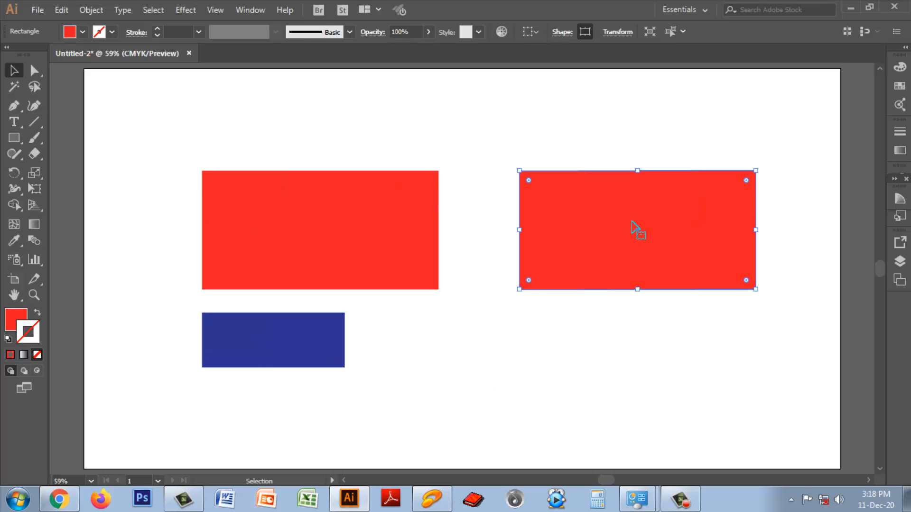
pyautogui.click(670, 32)
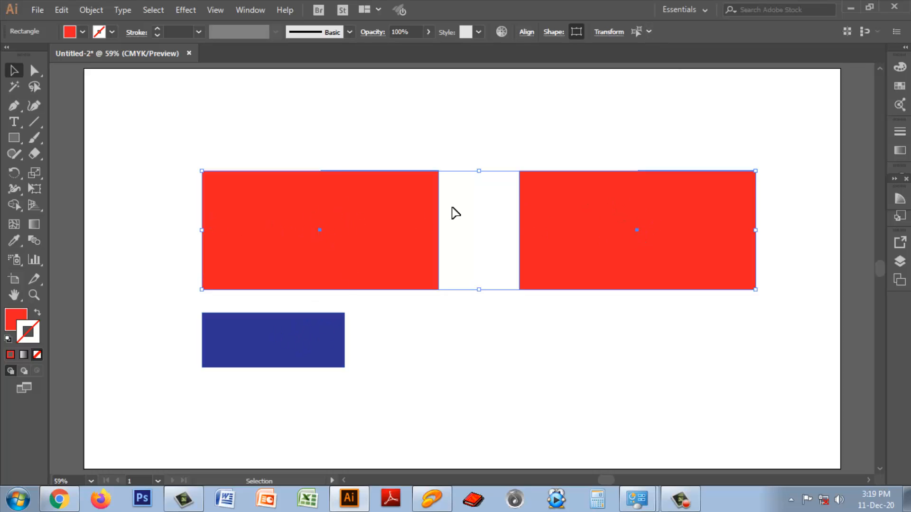
pyautogui.click(649, 32)
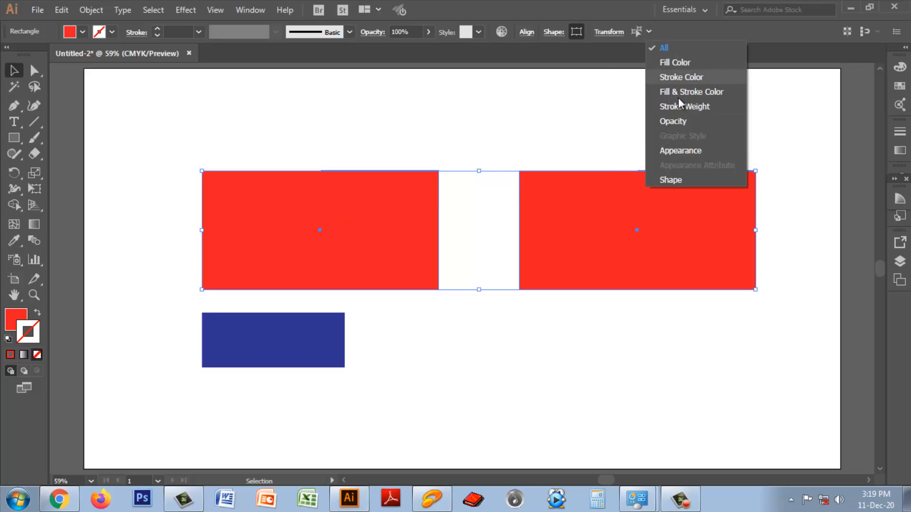
# Step: Select all three rectangles on the artboard and delete them
pyautogui.click(469, 341)
pyautogui.moveTo(173, 142); pyautogui.dragTo(756, 386)
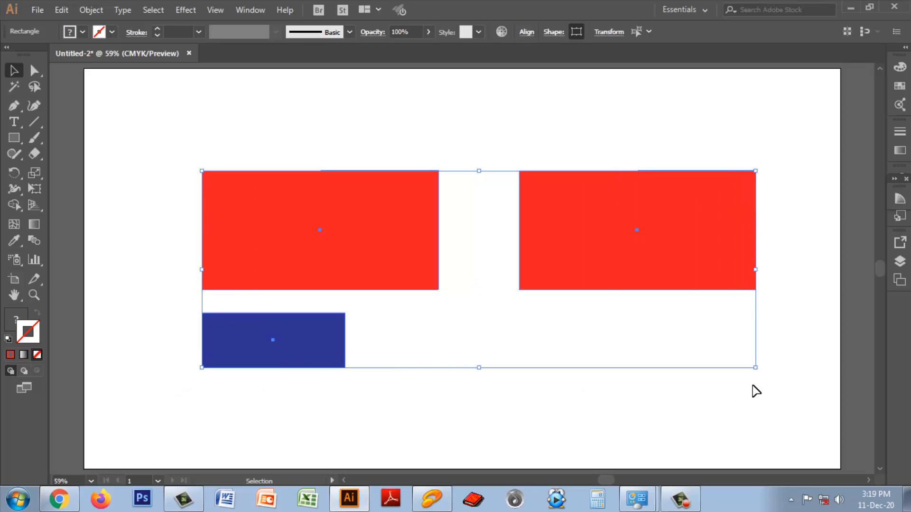
pyautogui.press('Delete')
# Step: Draw a rounded rectangle about 700 × 247 px in the upper middle of the artboard
pyautogui.click(14, 138)
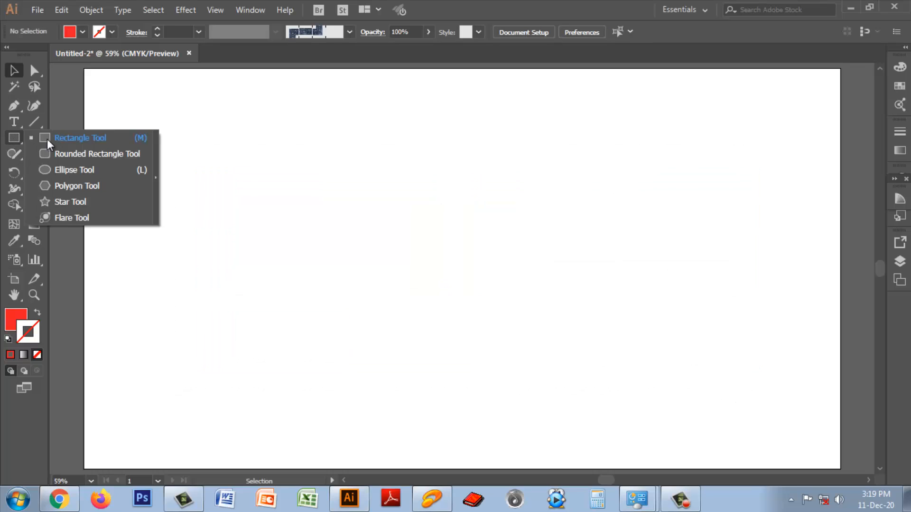
pyautogui.click(109, 137)
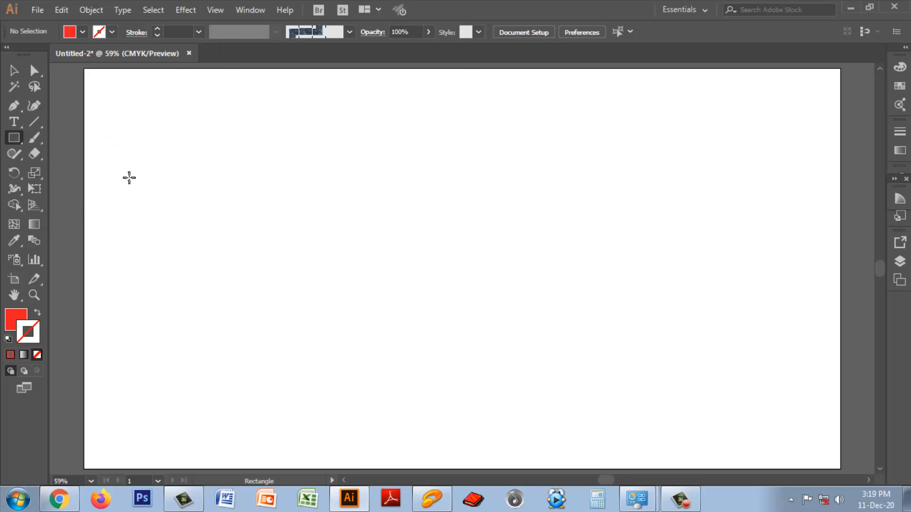
pyautogui.click(14, 137)
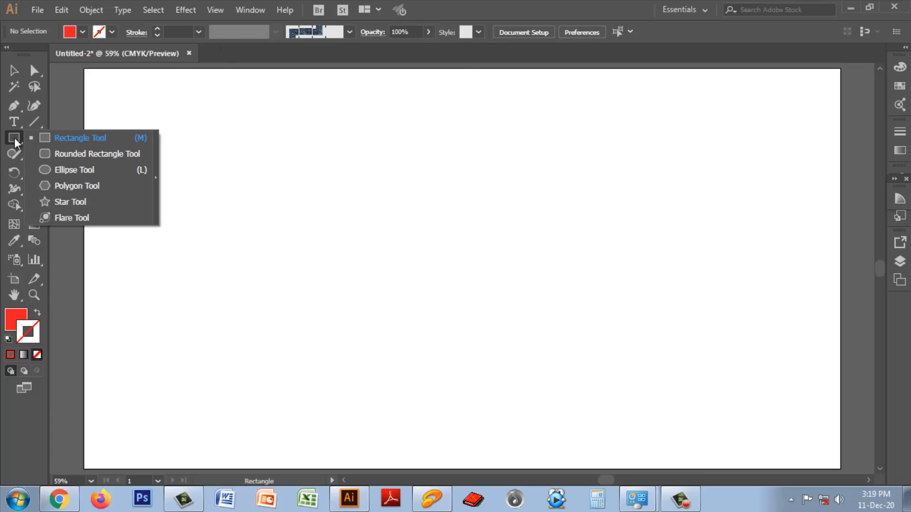
pyautogui.click(82, 155)
pyautogui.moveTo(233, 189); pyautogui.dragTo(509, 286)
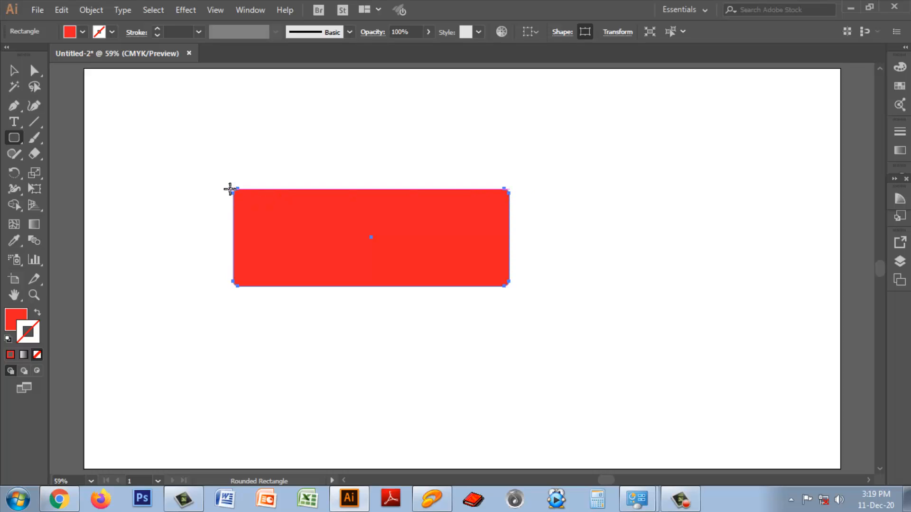
# Step: Create a second rounded rectangle, 700 × 247.4576 px with a 50 px corner radius, to the right of the first
pyautogui.click(568, 202)
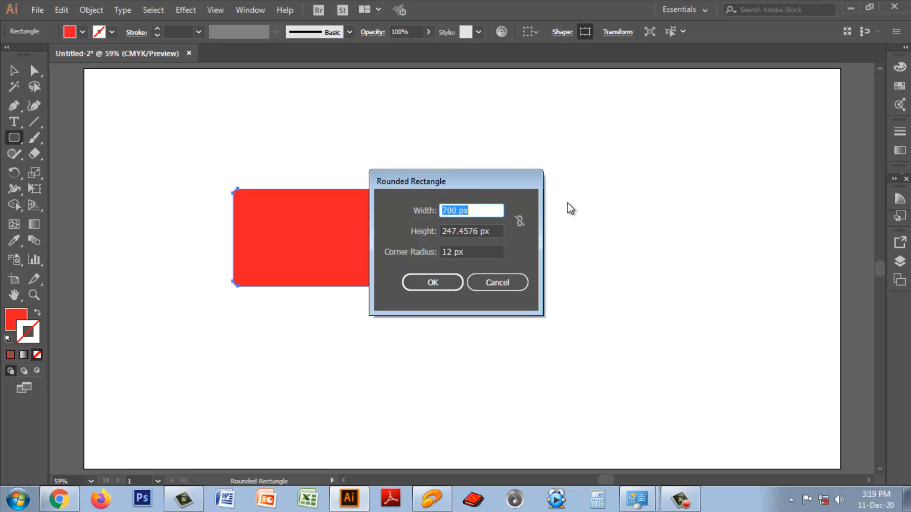
pyautogui.moveTo(477, 191); pyautogui.dragTo(659, 188)
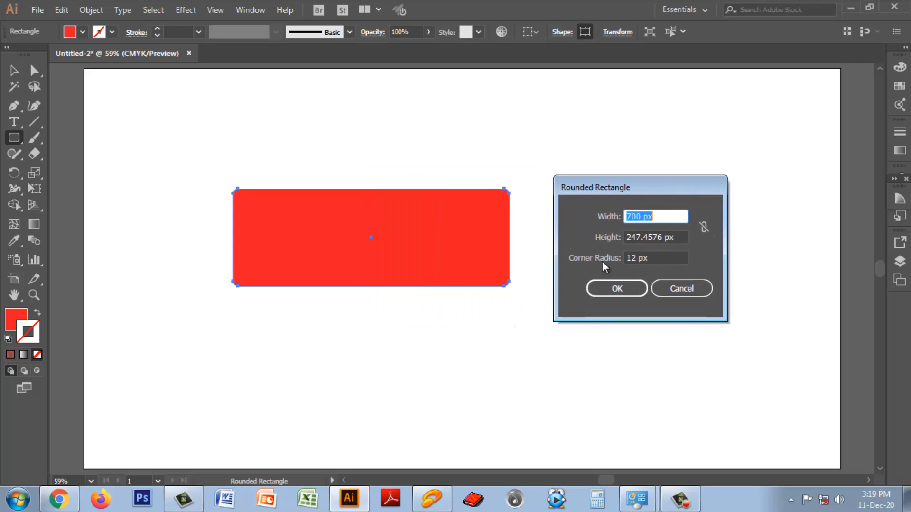
pyautogui.doubleClick(638, 258)
pyautogui.write('50px')
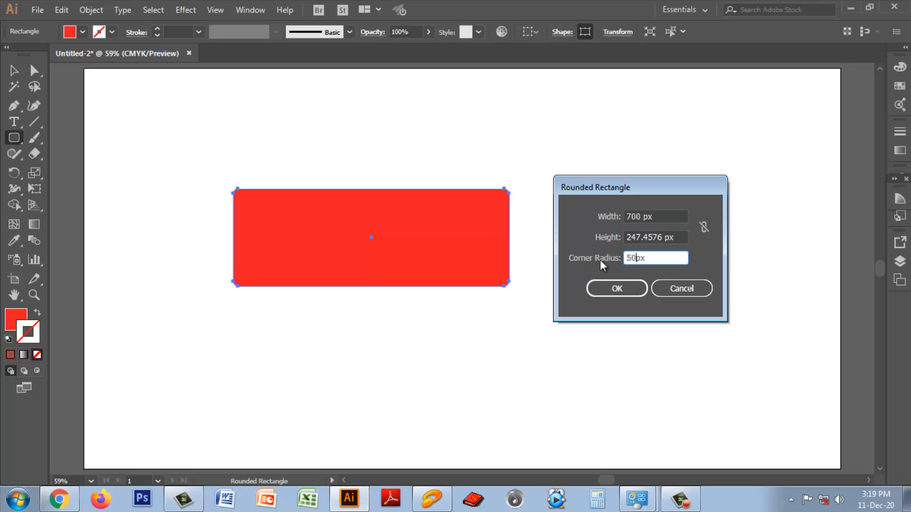
pyautogui.click(616, 289)
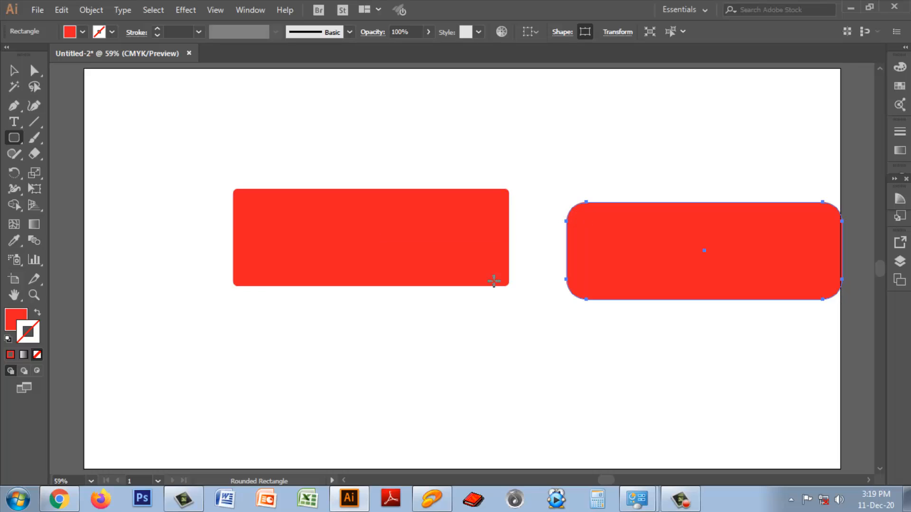
# Step: Move the second rounded rectangle directly above the first, and round its corners fully into a pill shape
pyautogui.click(14, 70)
pyautogui.moveTo(629, 256); pyautogui.dragTo(355, 132)
pyautogui.moveTo(246, 107); pyautogui.dragTo(285, 140)
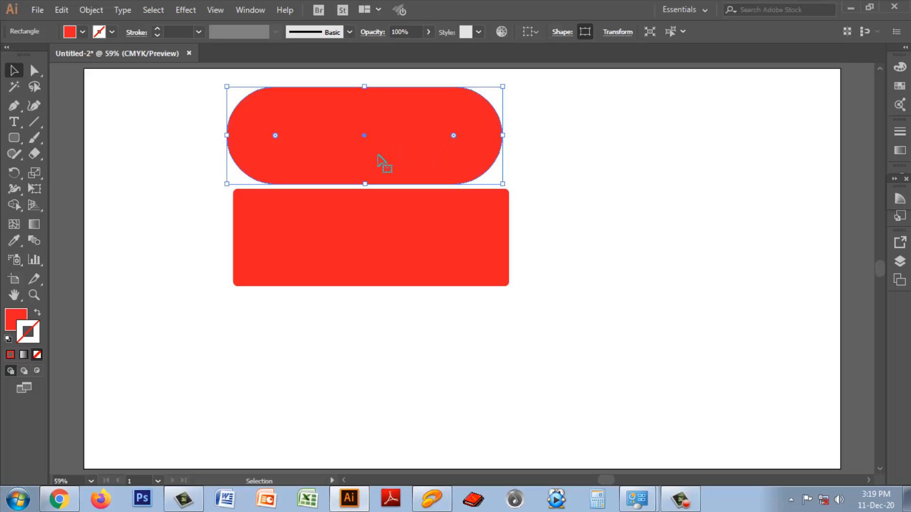
# Step: Reshape the pill's right end with Direct Selection by pulling the upper direction handle of its rightmost anchor slightly outward
pyautogui.click(34, 71)
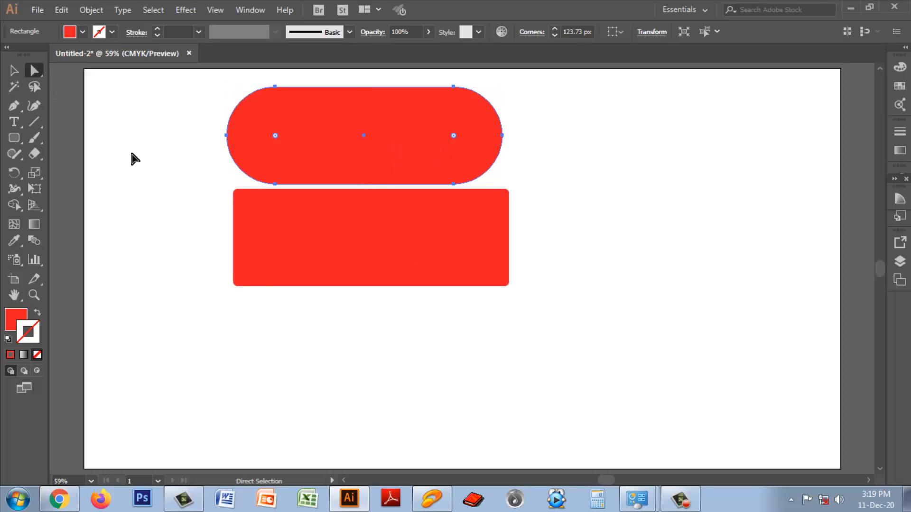
pyautogui.click(278, 313)
pyautogui.moveTo(219, 81); pyautogui.dragTo(542, 185)
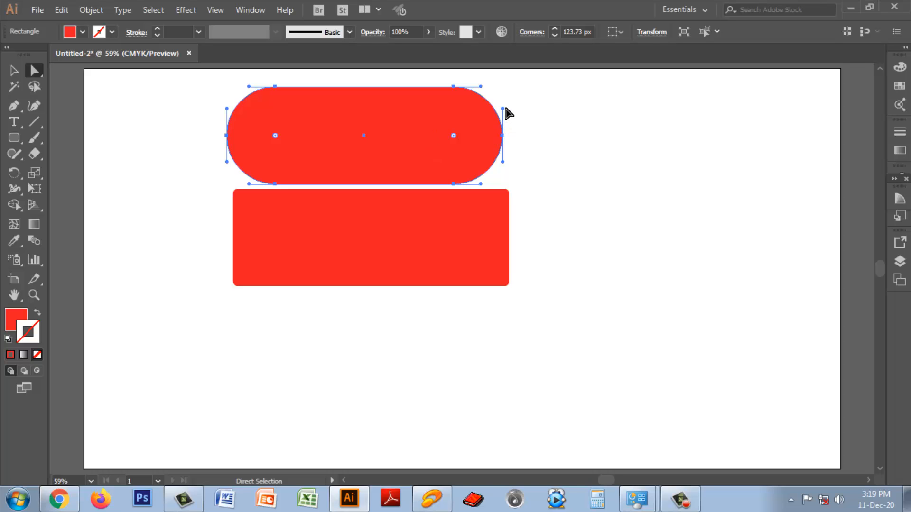
pyautogui.moveTo(503, 114); pyautogui.dragTo(546, 127)
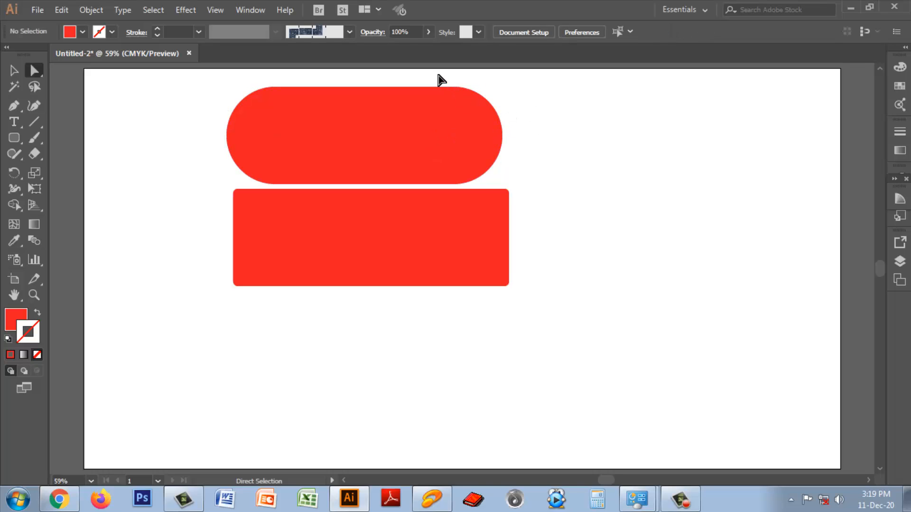
pyautogui.moveTo(438, 75); pyautogui.dragTo(520, 152)
pyautogui.moveTo(503, 109)
pyautogui.mouseDown()
pyautogui.moveTo(533, 122)
pyautogui.moveTo(512, 101)
pyautogui.mouseUp()
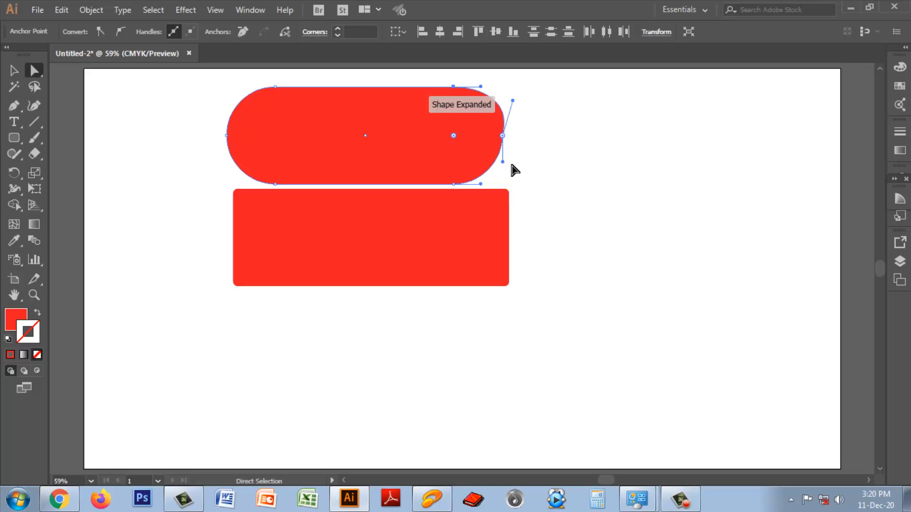
pyautogui.click(494, 166)
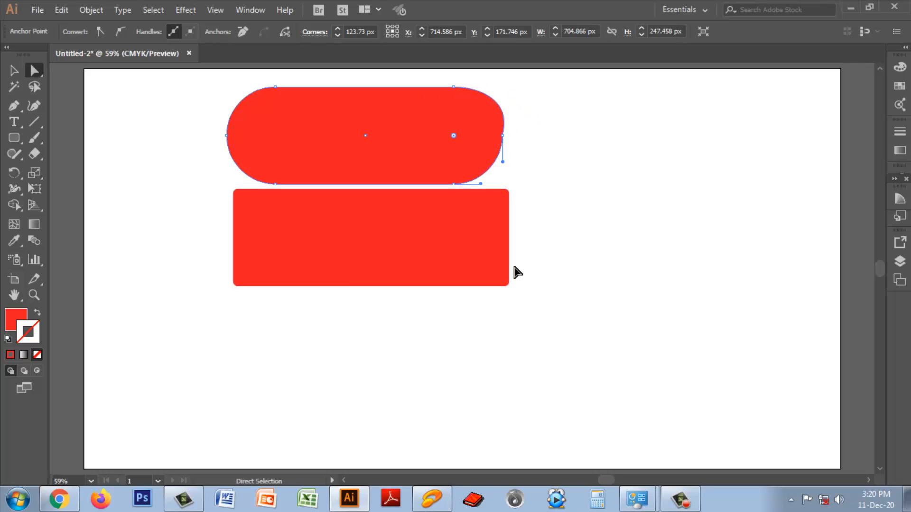
# Step: Delete the anchors of both rounded shapes
pyautogui.moveTo(196, 87); pyautogui.dragTo(519, 299)
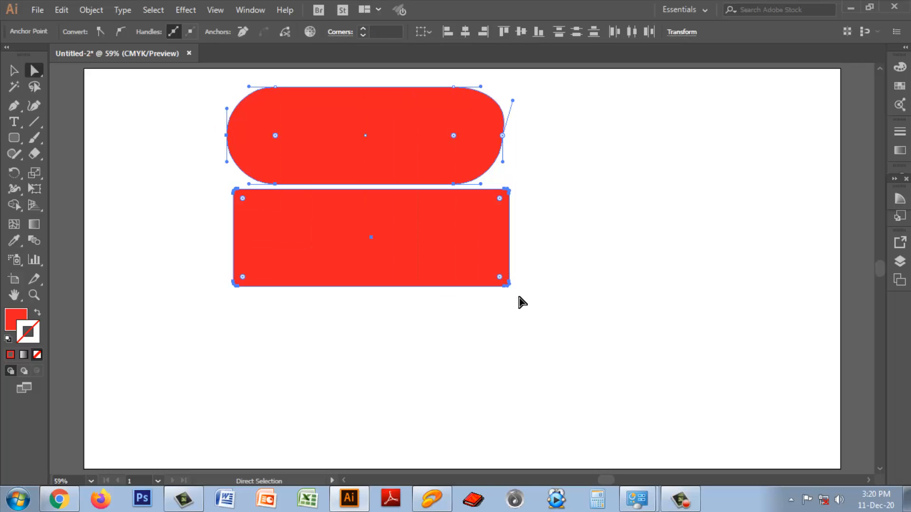
pyautogui.press('Delete')
# Step: Draw a wide rectangle across the artboard, and a slightly wider rounded rectangle below it
pyautogui.moveTo(14, 137); pyautogui.dragTo(61, 138)
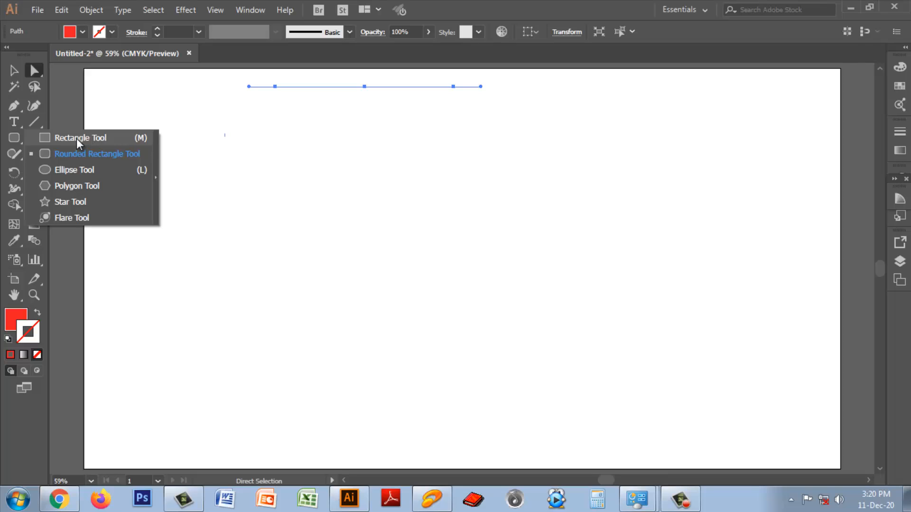
pyautogui.click(78, 143)
pyautogui.moveTo(213, 168); pyautogui.dragTo(570, 261)
pyautogui.moveTo(17, 142); pyautogui.dragTo(62, 152)
pyautogui.moveTo(205, 302); pyautogui.dragTo(603, 398)
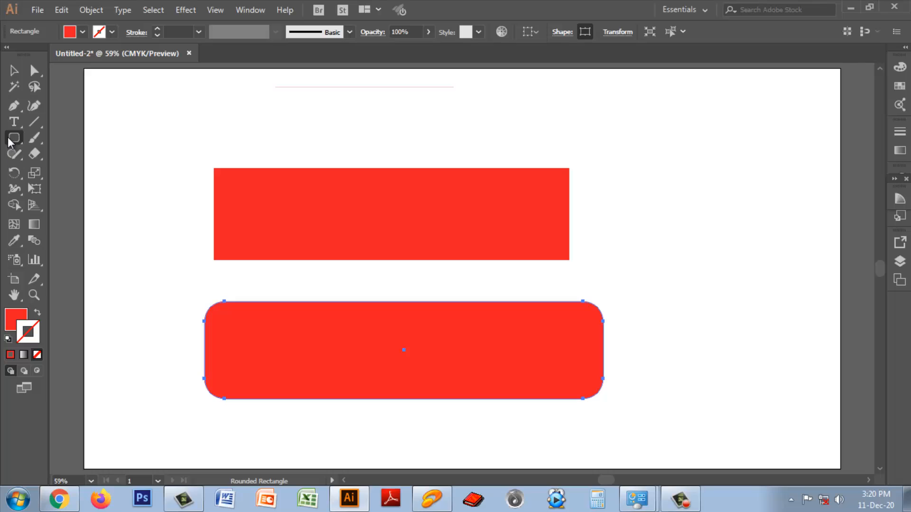
# Step: Draw an ellipse about 351 × 380 px right of the rectangle, and a circle about 319 px across below it
pyautogui.moveTo(15, 137); pyautogui.dragTo(62, 172)
pyautogui.moveTo(649, 134); pyautogui.dragTo(784, 281)
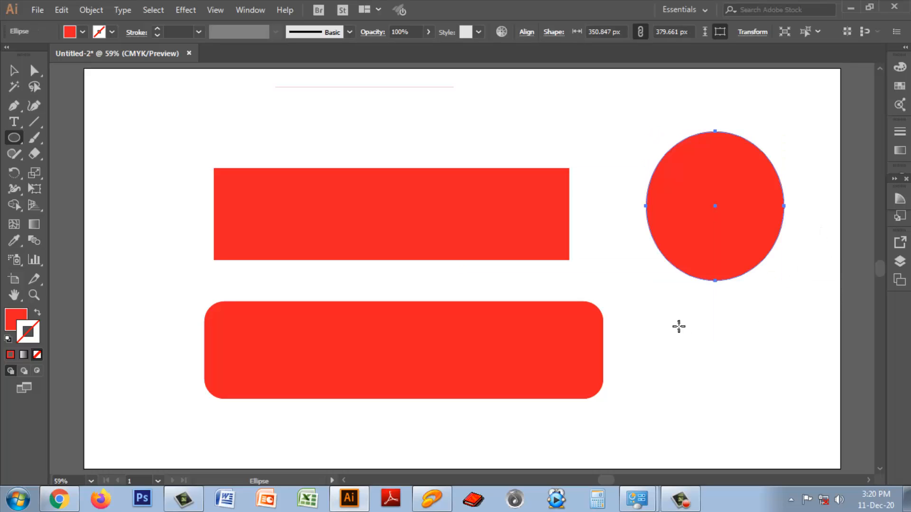
pyautogui.moveTo(674, 322); pyautogui.dragTo(790, 447)
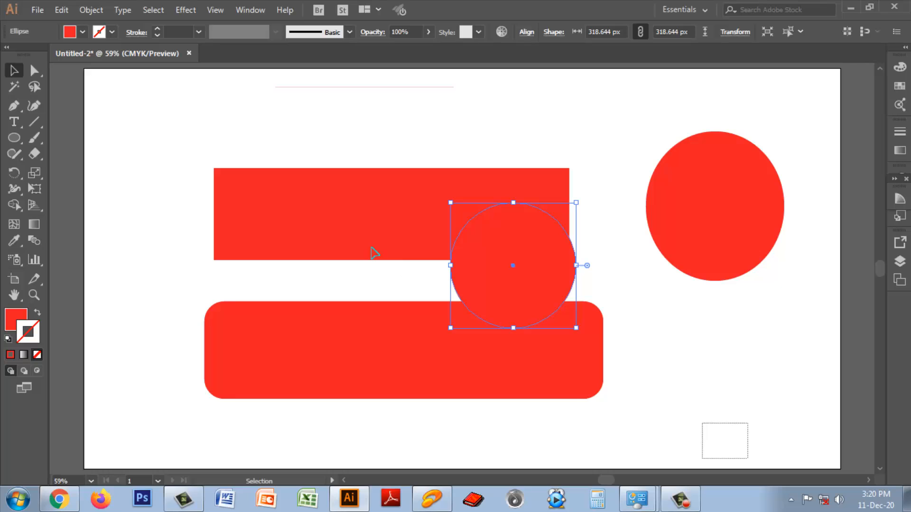
# Step: Delete all the drawn shapes and the leftover line near the artboard's upper edge
pyautogui.moveTo(375, 253); pyautogui.dragTo(226, 141)
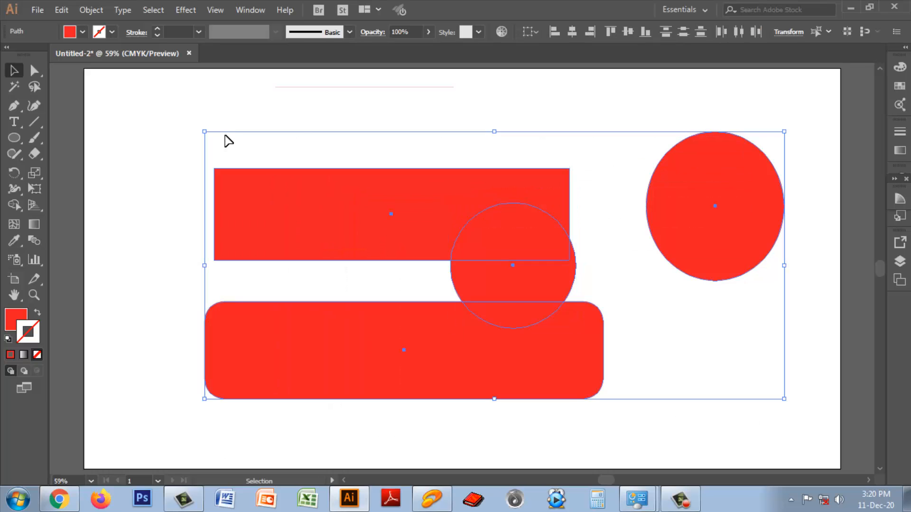
pyautogui.press('Delete')
pyautogui.scroll(5, 274, 80)
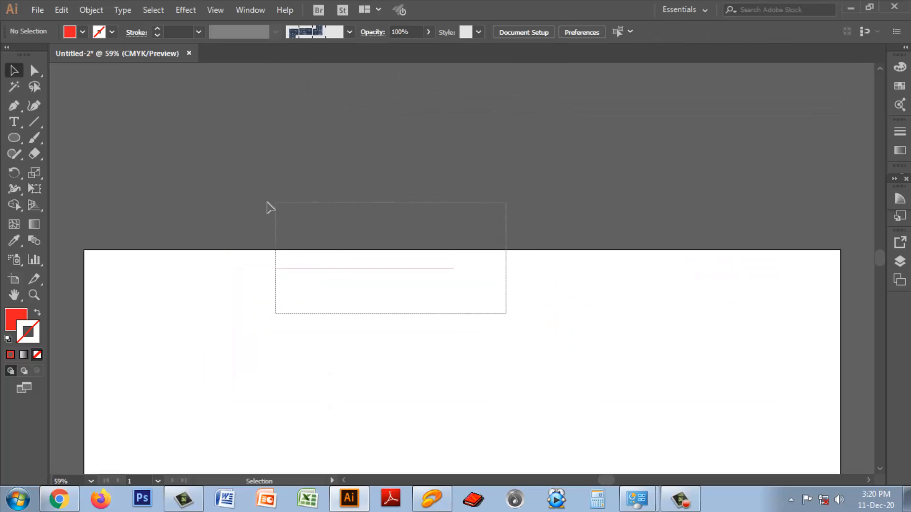
pyautogui.click(13, 294)
pyautogui.moveTo(302, 305); pyautogui.dragTo(330, 184)
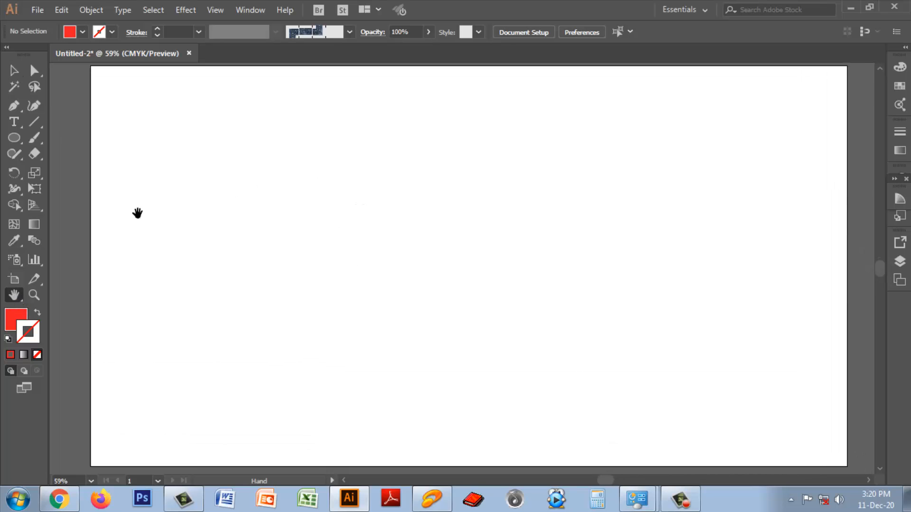
# Step: Draw a large red hexagon in the artboard's upper left area, and a smaller, nearly circular many-sided polygon to its right
pyautogui.click(15, 140)
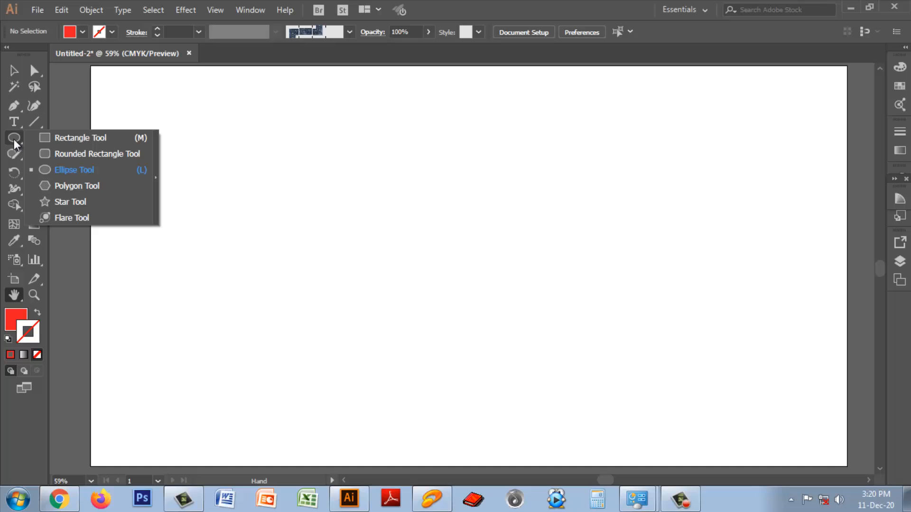
pyautogui.click(67, 188)
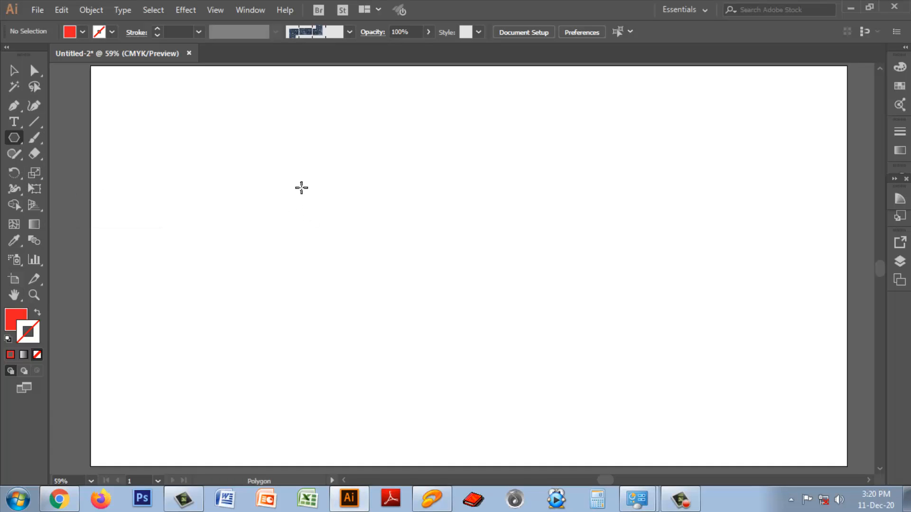
pyautogui.moveTo(300, 187); pyautogui.dragTo(384, 240)
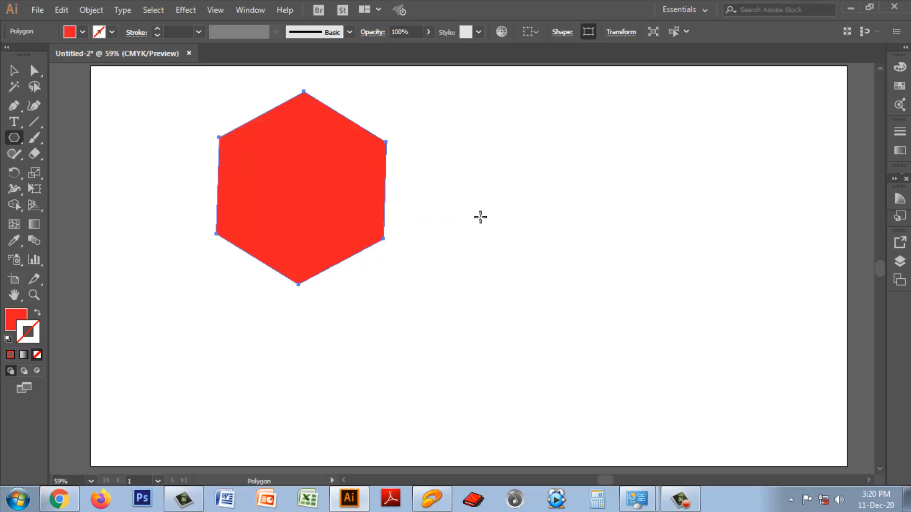
pyautogui.moveTo(524, 220); pyautogui.dragTo(560, 249)
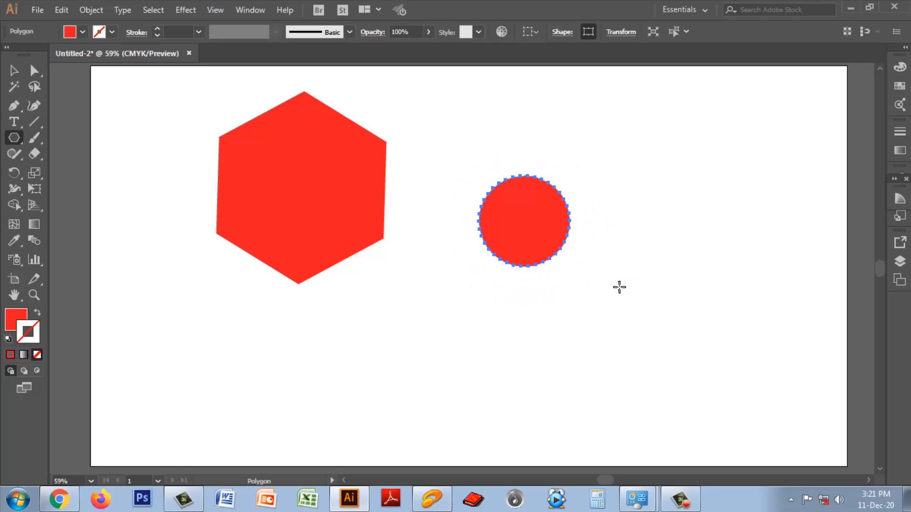
# Step: Delete the many-sided polygon and the hexagon
pyautogui.press('v')
pyautogui.press('Delete')
pyautogui.click(301, 177)
pyautogui.press('Delete')
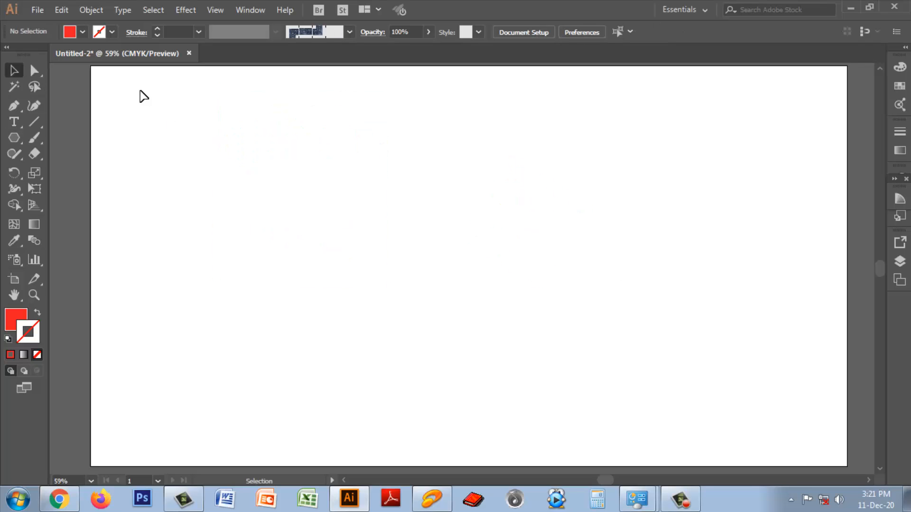
# Step: Set the drawing defaults to no fill and a red stroke of 4 pt
pyautogui.click(82, 32)
pyautogui.click(9, 54)
pyautogui.click(115, 36)
pyautogui.click(115, 36)
pyautogui.click(46, 54)
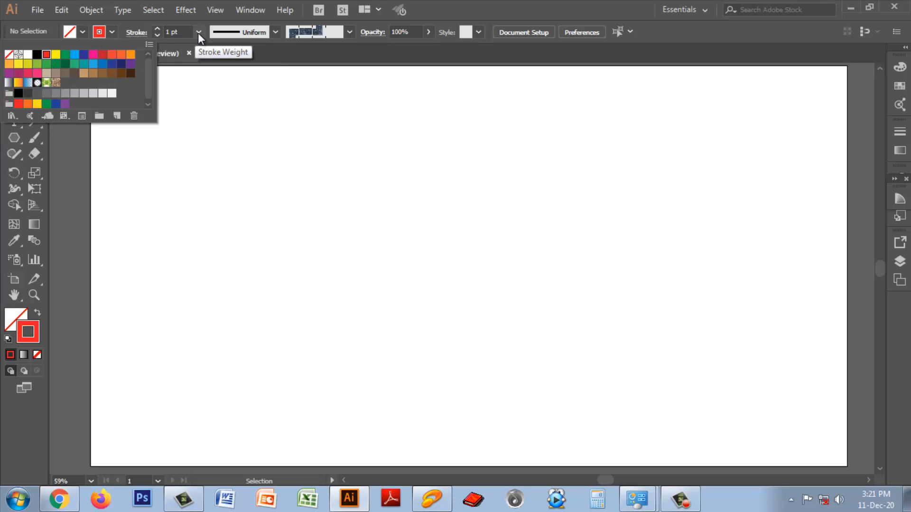
pyautogui.click(198, 33)
pyautogui.click(198, 32)
pyautogui.click(213, 135)
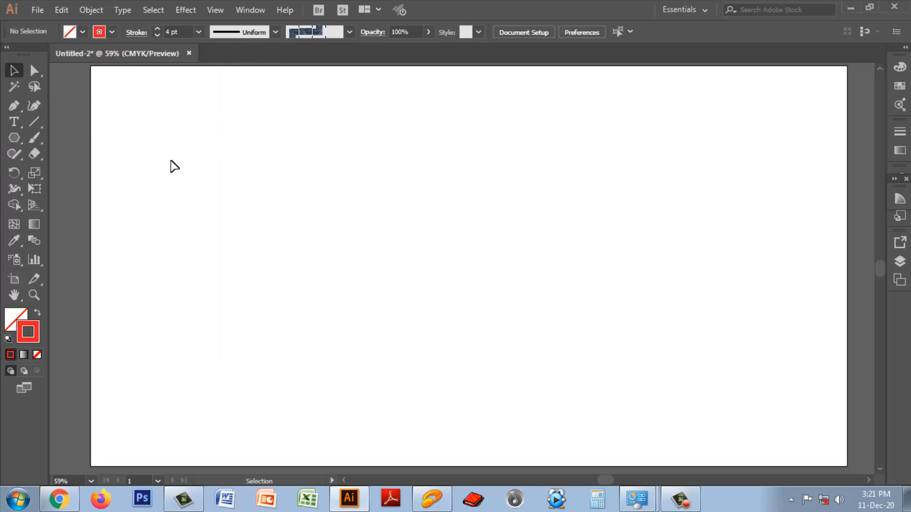
# Step: Draw a nearly circular, many-sided polygon outline in the artboard's upper left area with the Polygon tool
pyautogui.click(15, 141)
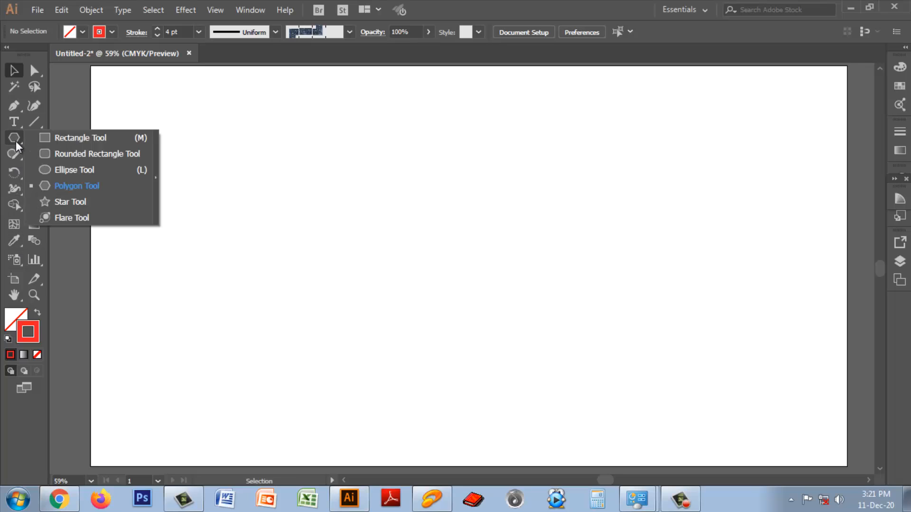
pyautogui.click(59, 184)
pyautogui.moveTo(281, 183); pyautogui.dragTo(340, 250)
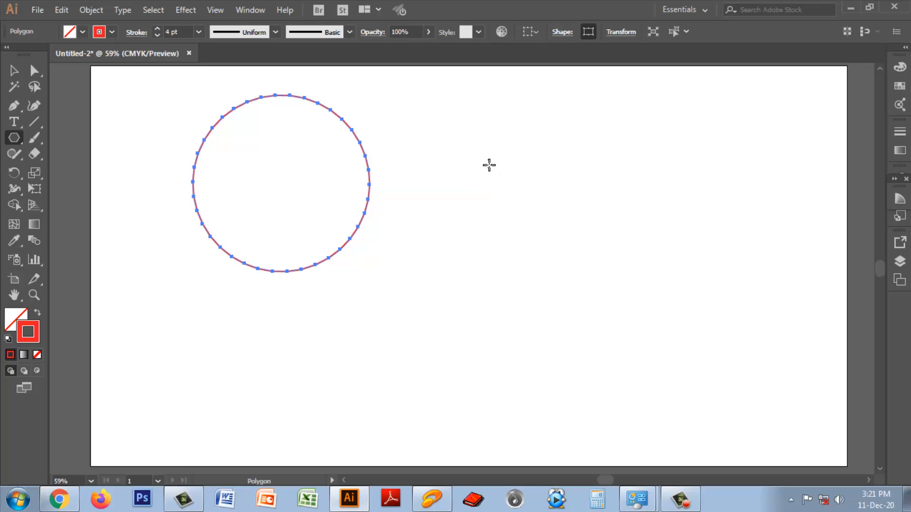
# Step: Draw a second, smaller, nearly circular polygon outline to the right of the first, raising its number of sides
pyautogui.moveTo(489, 165); pyautogui.dragTo(515, 181)
pyautogui.press('Up')
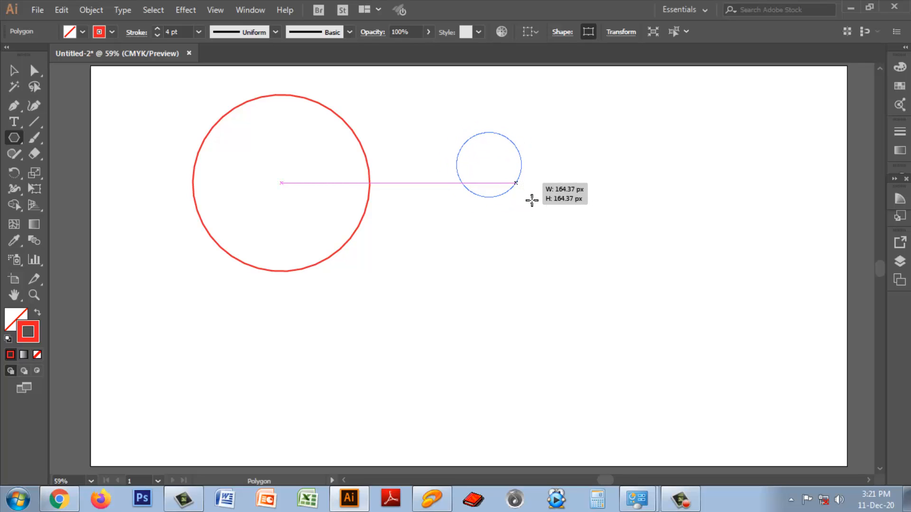
pyautogui.moveTo(544, 220)
pyautogui.mouseDown()
pyautogui.moveTo(569, 242)
pyautogui.moveTo(585, 303)
pyautogui.moveTo(531, 221)
pyautogui.mouseUp()
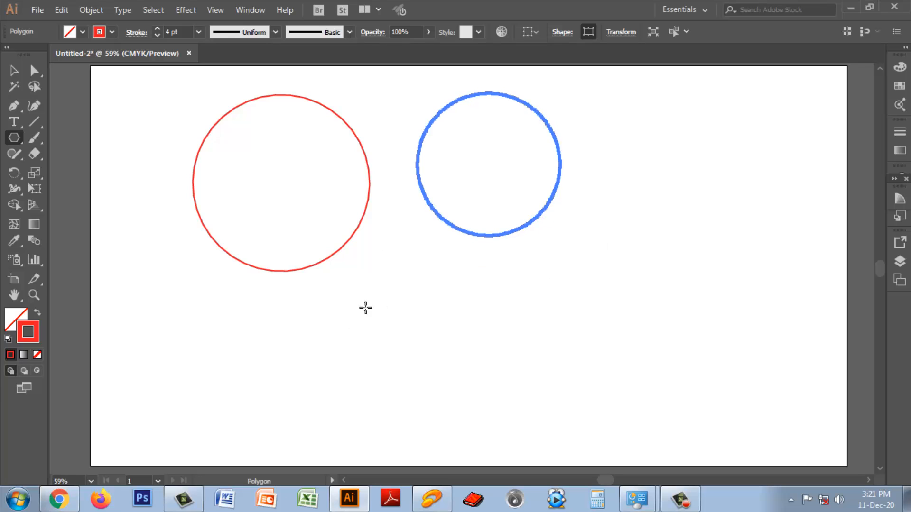
# Step: Delete both nearly circular polygons from the artboard
pyautogui.click(14, 70)
pyautogui.moveTo(147, 88); pyautogui.dragTo(532, 301)
pyautogui.press('Delete')
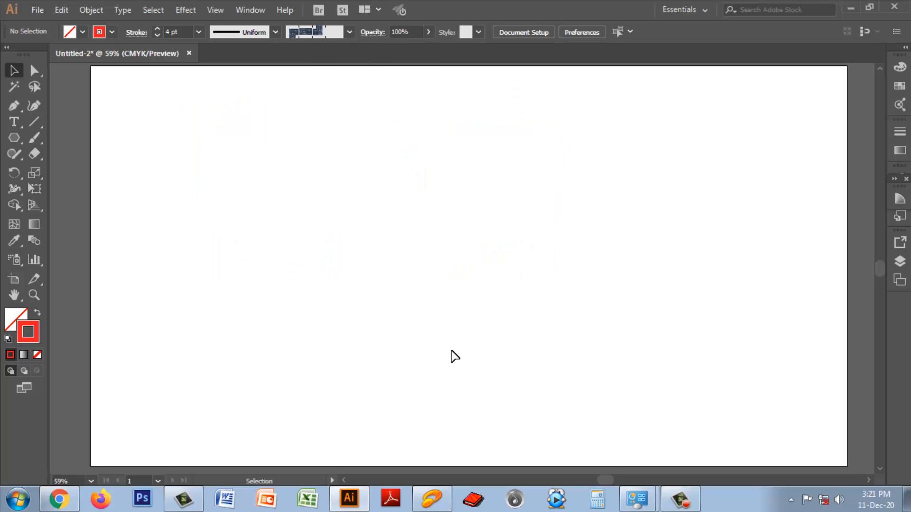
# Step: Create a polygon with exactly 20 sides near the artboard's centre, and draw a similar many-sided polygon to its upper right
pyautogui.moveTo(14, 137); pyautogui.dragTo(59, 184)
pyautogui.click(375, 244)
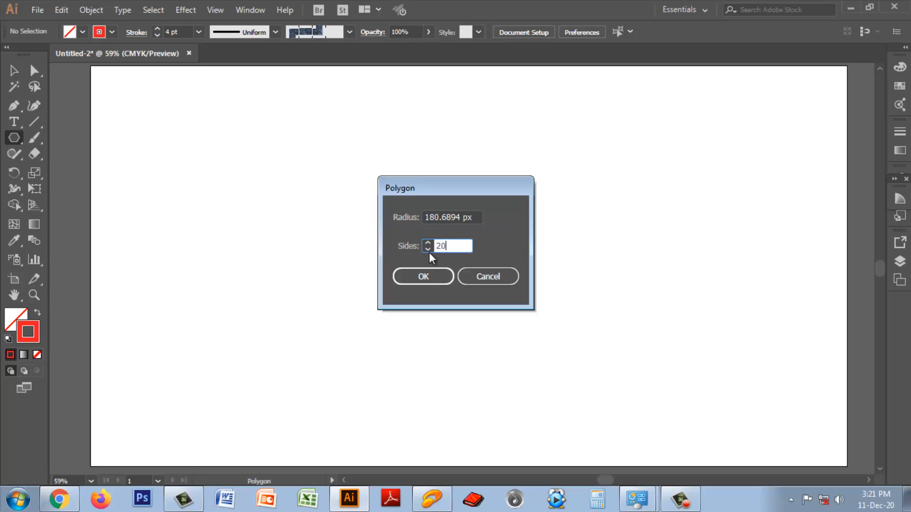
pyautogui.write('20')
pyautogui.click(430, 277)
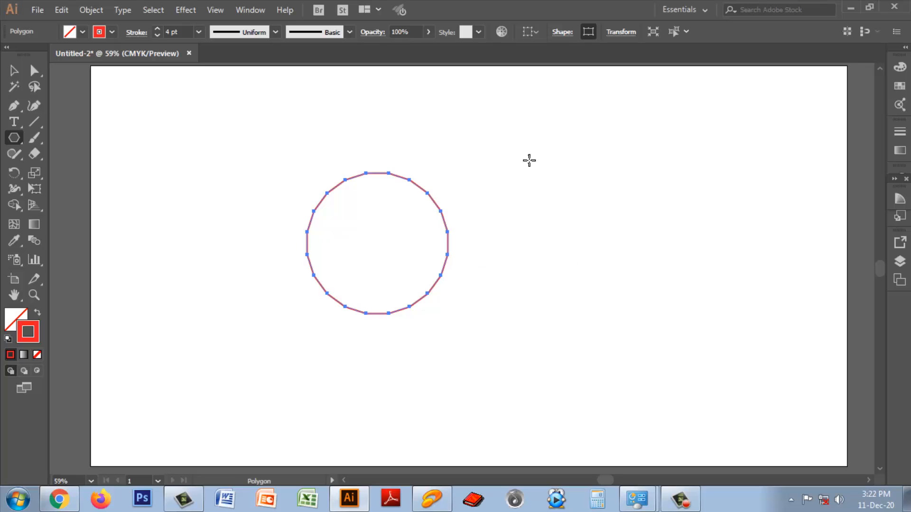
pyautogui.moveTo(528, 155); pyautogui.dragTo(582, 191)
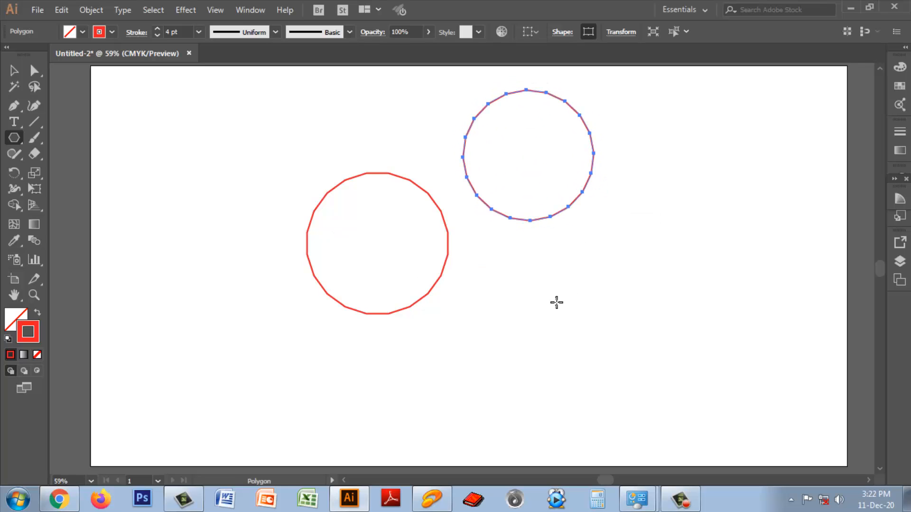
# Step: Draw two small triangles with the Polygon tool, one below and one beside the upper polygon, reducing the sides to three
pyautogui.press('Down')
pyautogui.press('Down')
pyautogui.press('Down')
pyautogui.press('Down')
pyautogui.press('Down')
pyautogui.press('Down')
pyautogui.press('Down')
pyautogui.press('Down')
pyautogui.press('Down')
pyautogui.press('Down')
pyautogui.press('Down')
pyautogui.press('Down')
pyautogui.press('Down')
pyautogui.press('Down')
pyautogui.press('Down')
pyautogui.press('Down')
pyautogui.press('Down')
pyautogui.moveTo(555, 301); pyautogui.dragTo(591, 315)
pyautogui.press('Down')
pyautogui.press('Down')
pyautogui.press('Down')
pyautogui.press('Down')
pyautogui.press('Down')
pyautogui.press('Down')
pyautogui.press('Down')
pyautogui.press('Down')
pyautogui.press('Down')
pyautogui.press('Down')
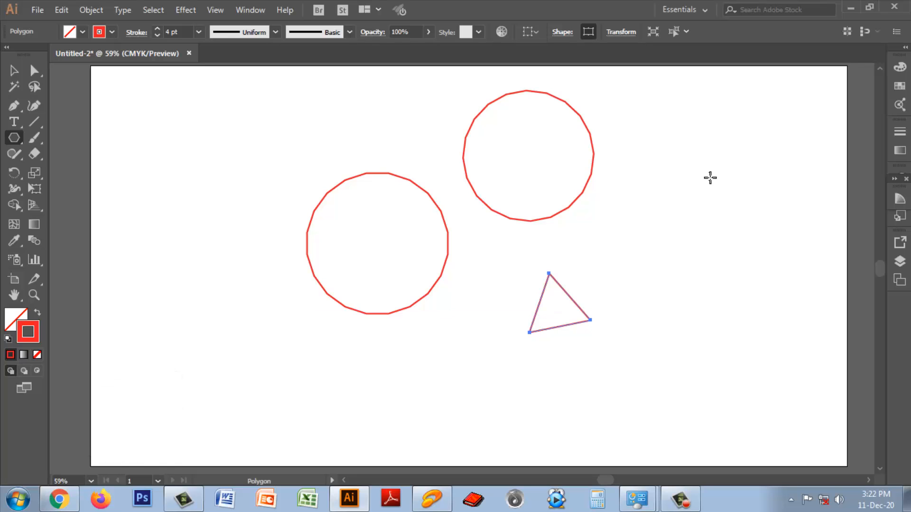
pyautogui.moveTo(655, 191); pyautogui.dragTo(682, 216)
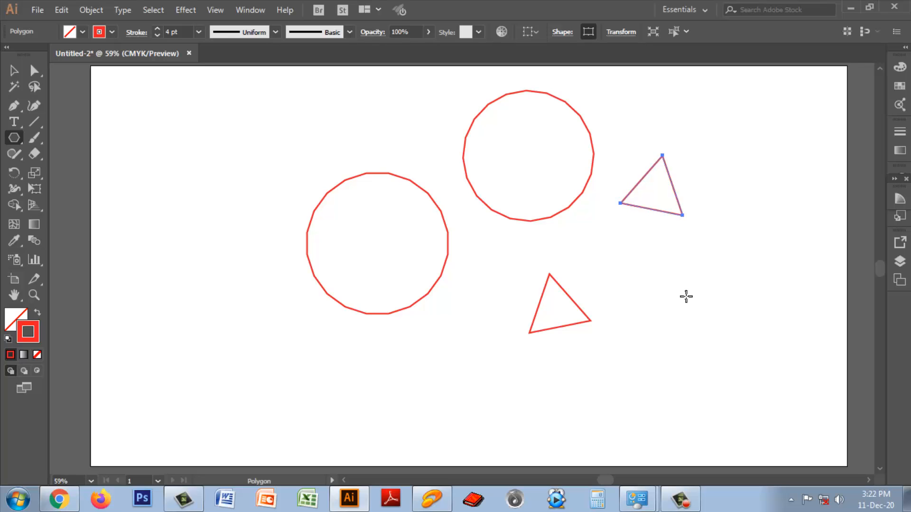
# Step: Draw five nearly circular, many-sided polygon outlines of various sizes in the free areas around the existing shapes
pyautogui.moveTo(686, 296); pyautogui.dragTo(710, 325)
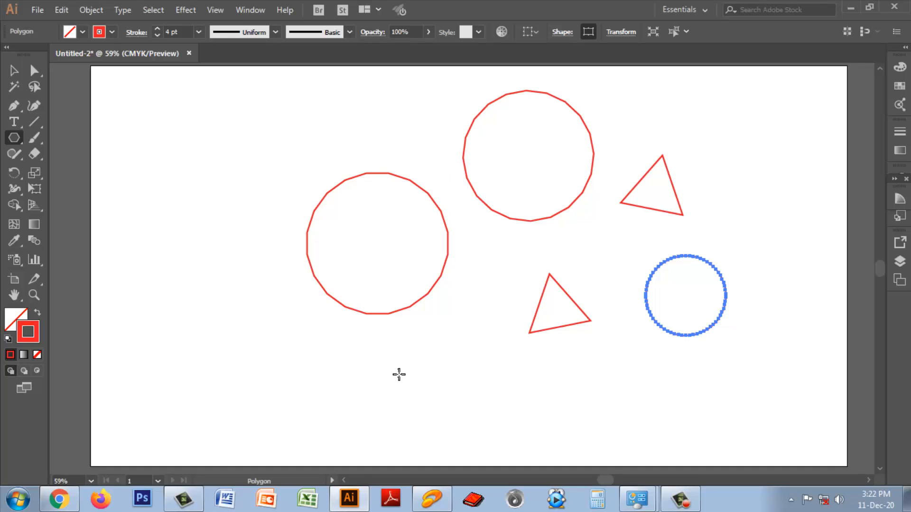
pyautogui.moveTo(399, 375); pyautogui.dragTo(436, 418)
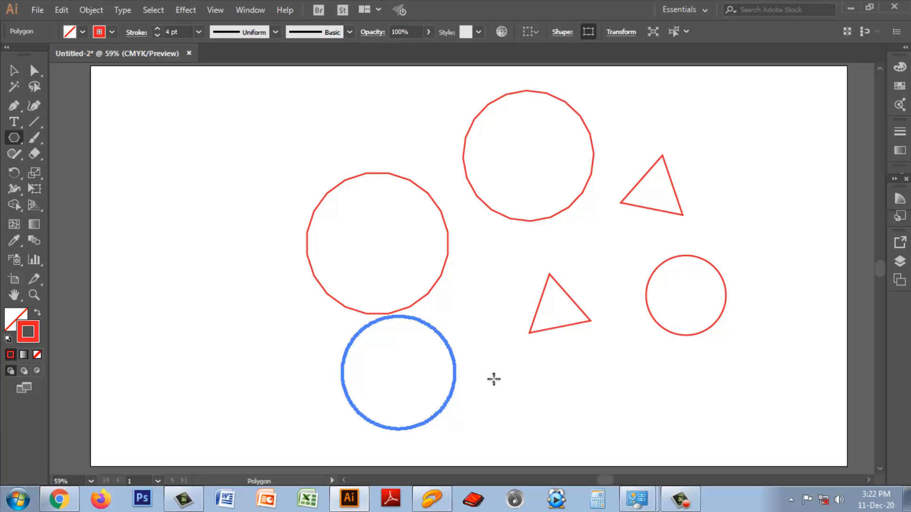
pyautogui.moveTo(494, 378); pyautogui.dragTo(563, 382)
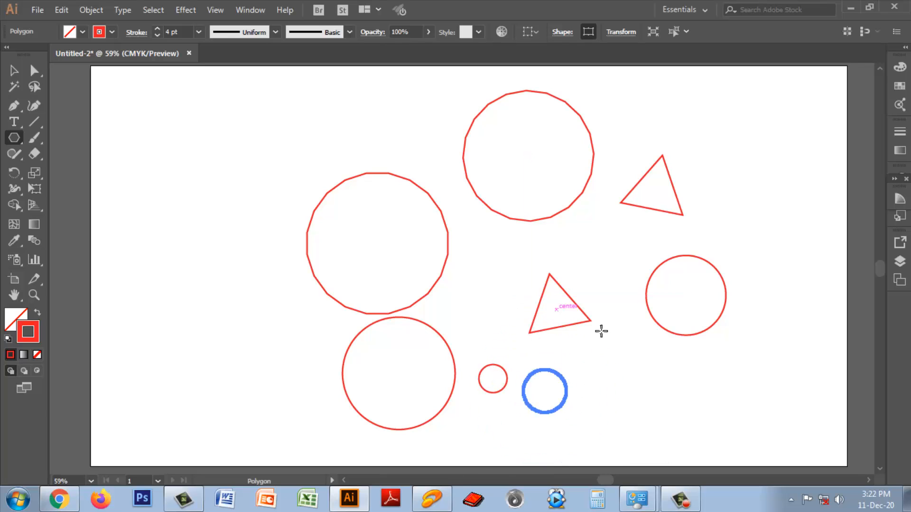
pyautogui.moveTo(187, 196); pyautogui.dragTo(231, 242)
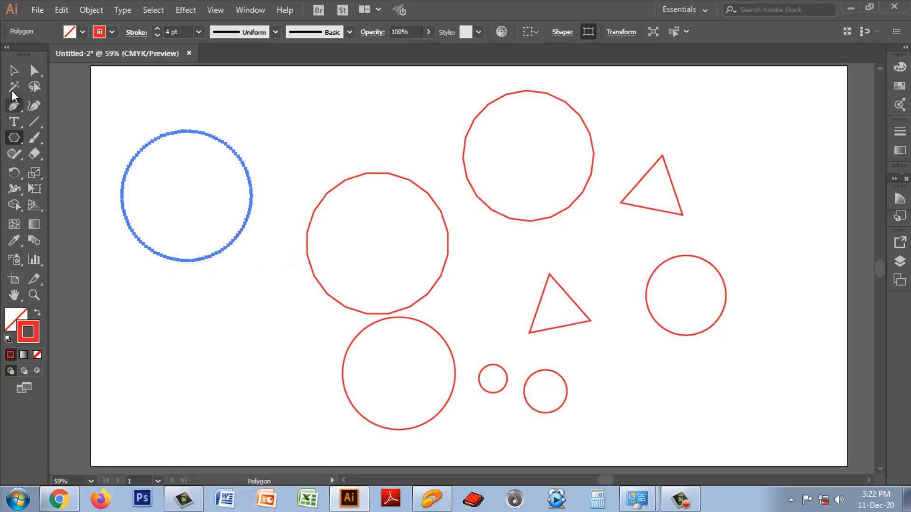
# Step: Delete all the polygons and triangles from the artboard
pyautogui.click(14, 70)
pyautogui.moveTo(707, 454); pyautogui.dragTo(191, 155)
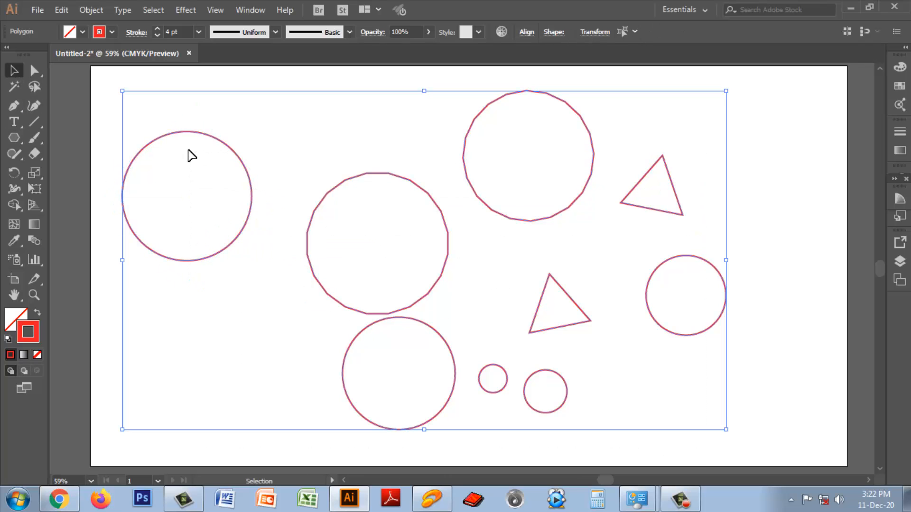
pyautogui.press('Delete')
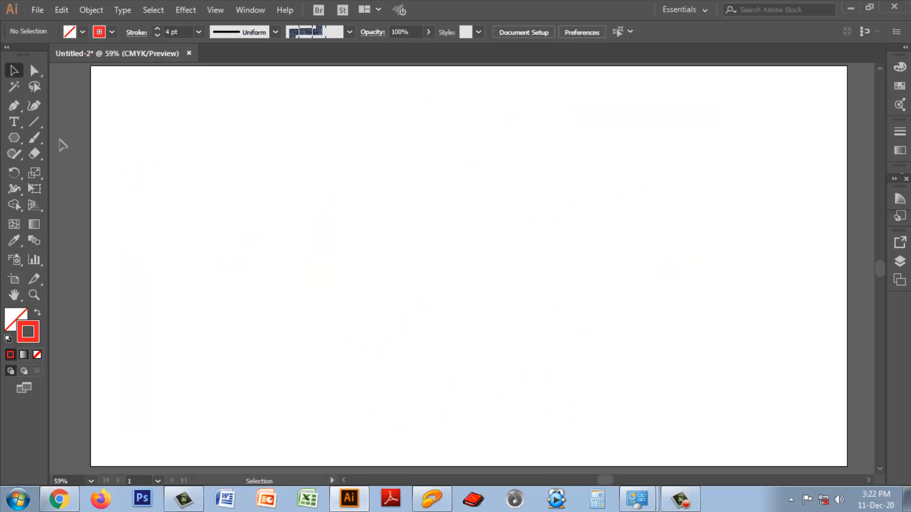
# Step: Draw three nearly circular polygons: a small one, a large one enclosing it, and a medium one overlapping the large one's right edge
pyautogui.moveTo(15, 138); pyautogui.dragTo(63, 184)
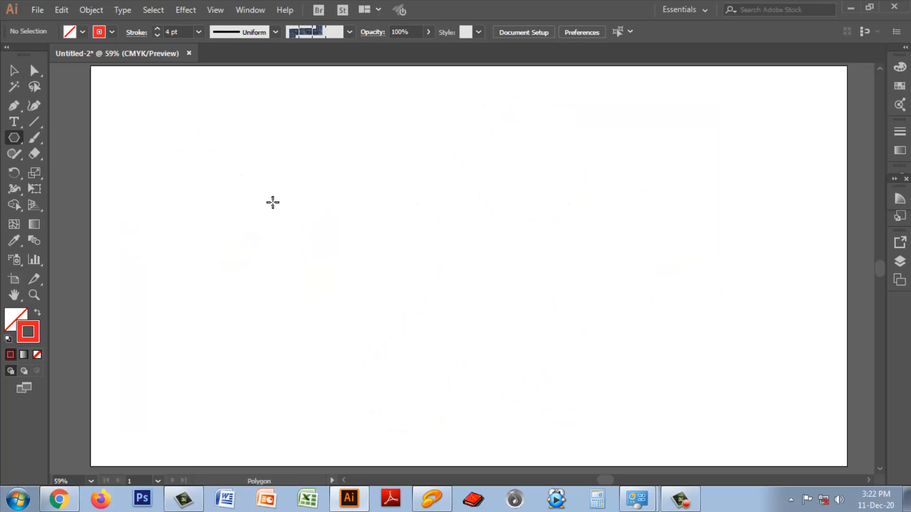
pyautogui.moveTo(276, 199)
pyautogui.mouseDown()
pyautogui.moveTo(318, 242)
pyautogui.moveTo(298, 212)
pyautogui.mouseUp()
pyautogui.moveTo(310, 221); pyautogui.dragTo(366, 273)
pyautogui.moveTo(415, 179); pyautogui.dragTo(442, 206)
# Step: Delete the three overlapping polygons
pyautogui.click(14, 70)
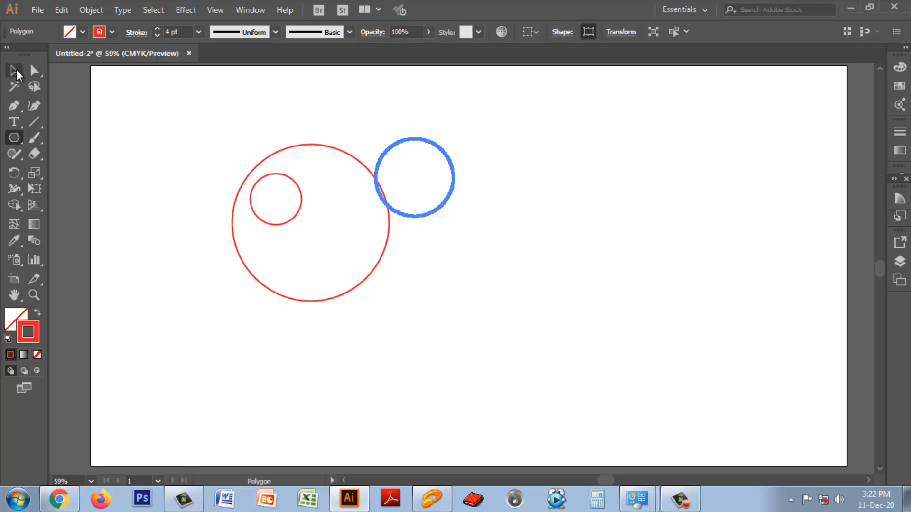
pyautogui.moveTo(160, 122); pyautogui.dragTo(497, 318)
pyautogui.press('Delete')
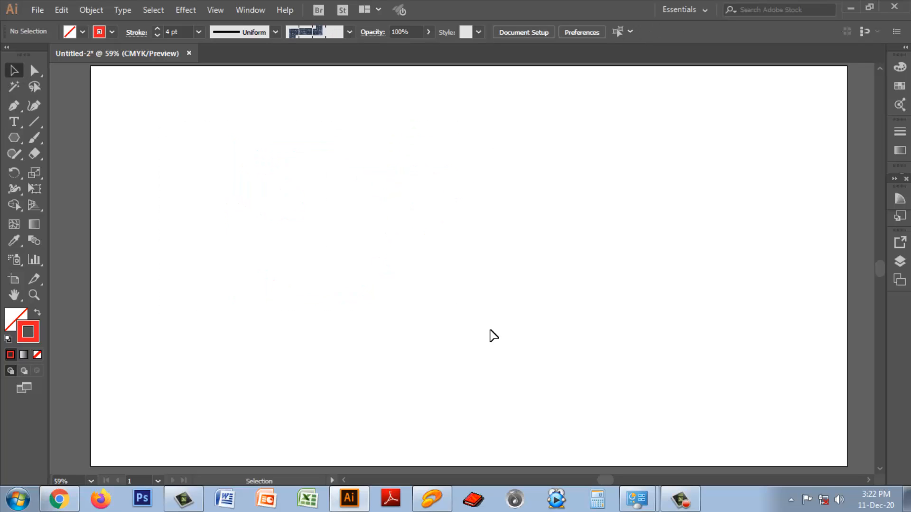
# Step: Create a 20-sided polygon with a 98.2759 px radius near the artboard's centre, and draw a smaller one with fewer sides to its right
pyautogui.moveTo(11, 141); pyautogui.dragTo(70, 186)
pyautogui.click(375, 235)
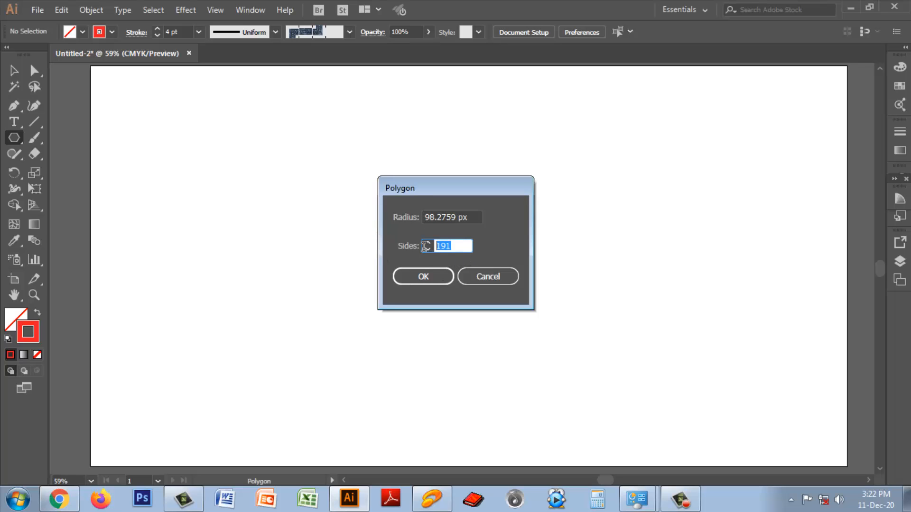
pyautogui.write('20')
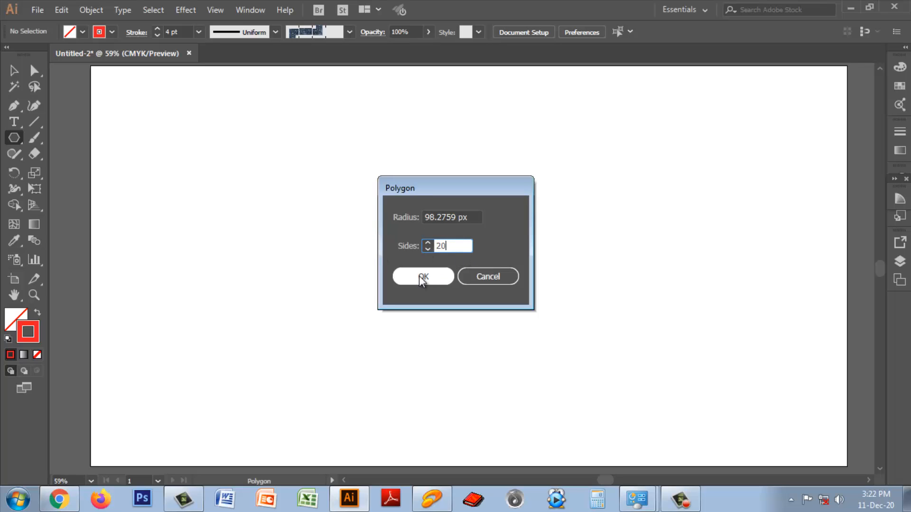
pyautogui.click(422, 277)
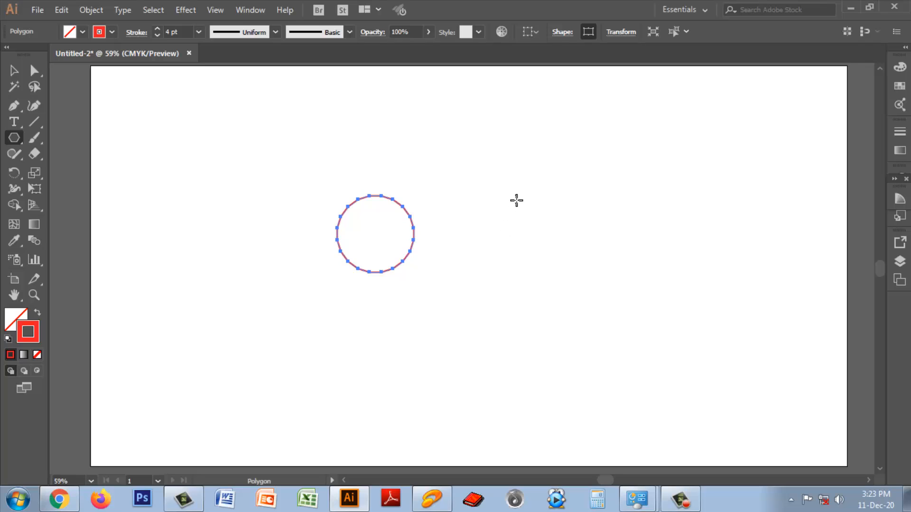
pyautogui.moveTo(517, 200); pyautogui.dragTo(541, 216)
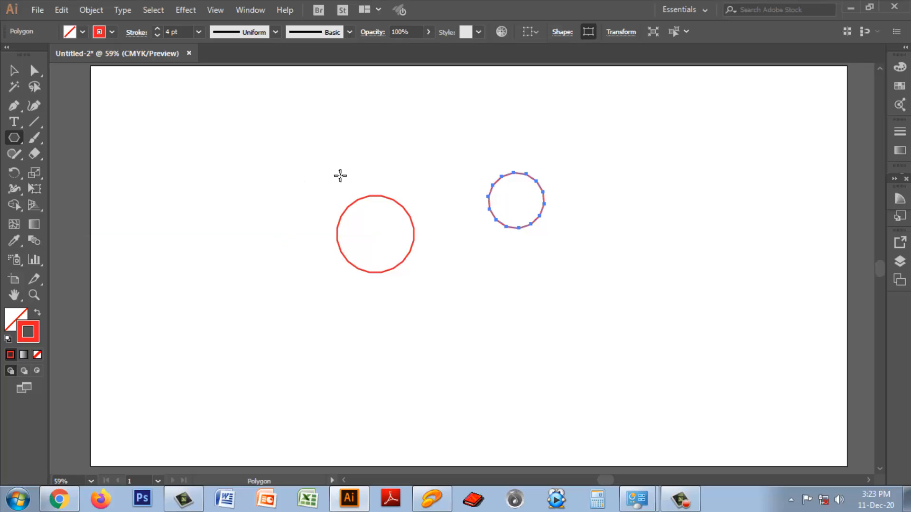
# Step: Delete the 20-sided polygon and the smaller polygon beside it
pyautogui.click(14, 70)
pyautogui.moveTo(551, 314); pyautogui.dragTo(296, 178)
pyautogui.press('Delete')
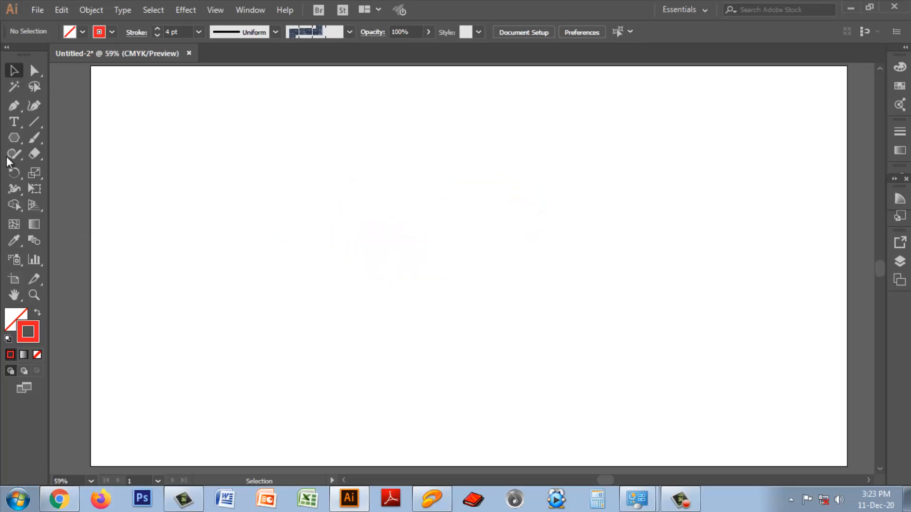
# Step: Draw a five-pointed star outline in the artboard's upper left area with the Star tool
pyautogui.click(19, 139)
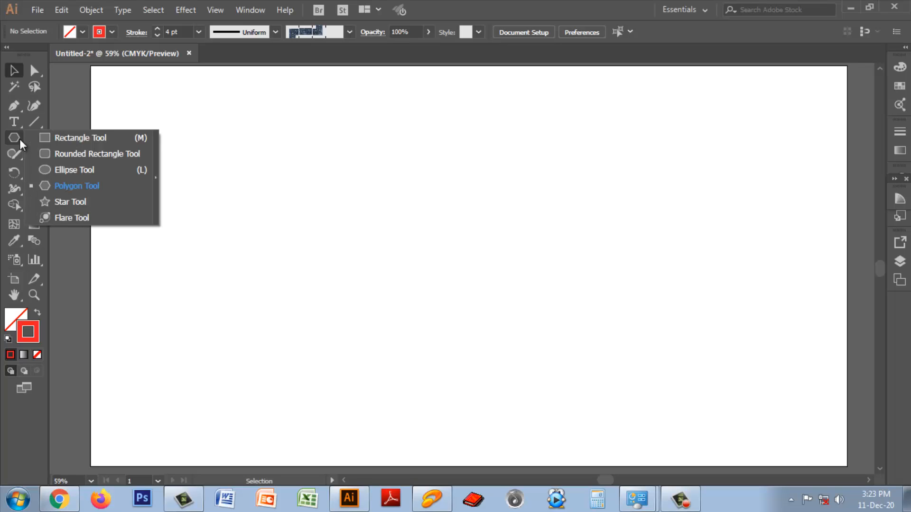
pyautogui.click(75, 203)
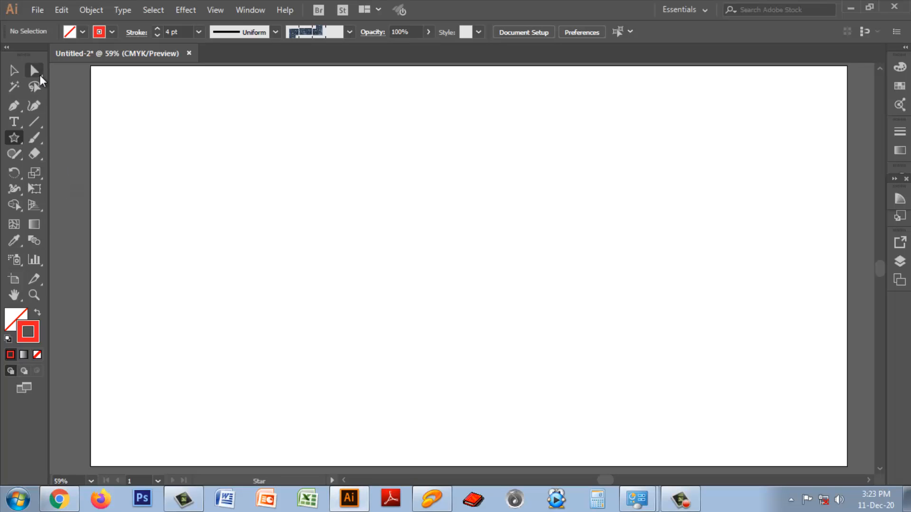
pyautogui.moveTo(312, 194); pyautogui.dragTo(370, 236)
pyautogui.moveTo(370, 237)
pyautogui.mouseDown()
pyautogui.moveTo(380, 247)
pyautogui.moveTo(352, 217)
pyautogui.moveTo(358, 226)
pyautogui.mouseUp()
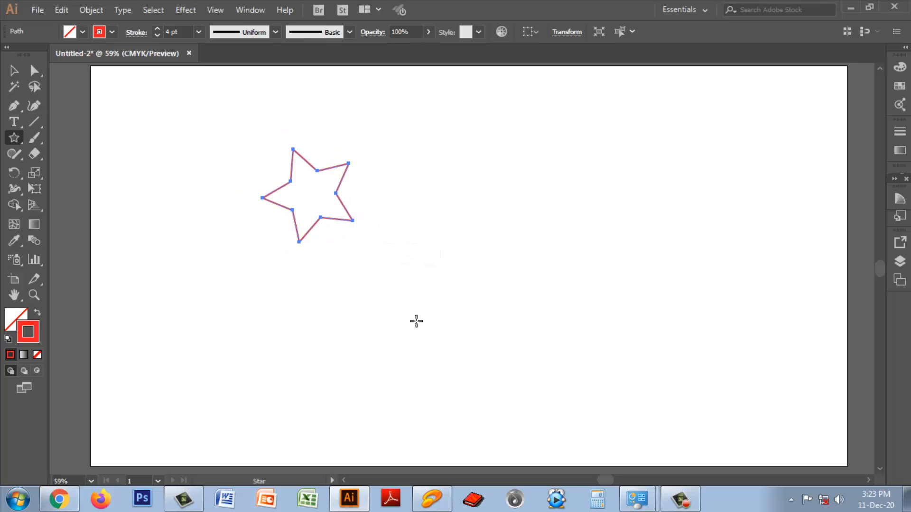
# Step: Create a 10-pointed star to the right of the first star, with radii of 124.146 px and 62.073 px
pyautogui.click(521, 225)
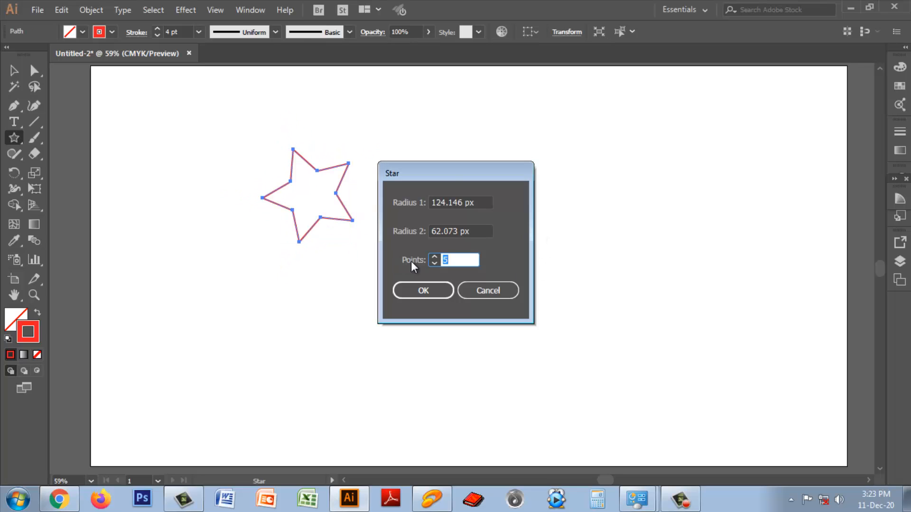
pyautogui.moveTo(449, 178); pyautogui.dragTo(568, 197)
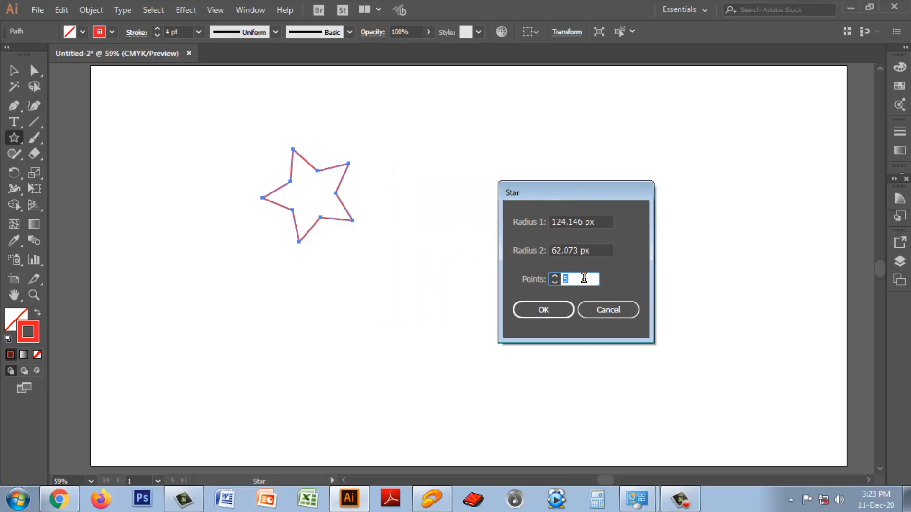
pyautogui.write('10')
pyautogui.press('Return')
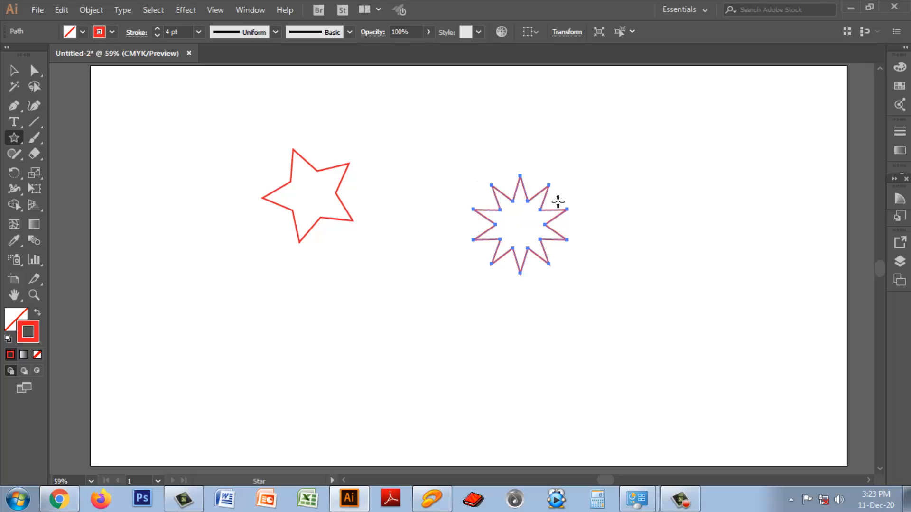
# Step: Draw a large nine-pointed star with long, narrow points in the artboard's upper right area, varying its point count while drawing
pyautogui.moveTo(641, 176)
pyautogui.mouseDown()
pyautogui.moveTo(697, 234)
pyautogui.moveTo(688, 209)
pyautogui.moveTo(731, 267)
pyautogui.moveTo(711, 243)
pyautogui.moveTo(768, 295)
pyautogui.moveTo(710, 238)
pyautogui.moveTo(810, 324)
pyautogui.moveTo(724, 244)
pyautogui.moveTo(791, 307)
pyautogui.moveTo(736, 250)
pyautogui.mouseUp()
pyautogui.press('Up')
pyautogui.press('Up')
pyautogui.press('Up')
pyautogui.press('Up')
pyautogui.press('Up')
pyautogui.press('Up')
pyautogui.press('Up')
pyautogui.press('Up')
pyautogui.press('Up')
pyautogui.press('Up')
pyautogui.press('Up')
pyautogui.press('Up')
pyautogui.press('Up')
pyautogui.press('Up')
pyautogui.press('Up')
pyautogui.press('Up')
pyautogui.press('Up')
pyautogui.press('Down')
pyautogui.press('Up')
pyautogui.press('Up')
pyautogui.press('Up')
pyautogui.press('Up')
pyautogui.press('Up')
pyautogui.press('Up')
pyautogui.press('Up')
pyautogui.press('Up')
pyautogui.press('Up')
pyautogui.press('Up')
pyautogui.press('Up')
pyautogui.press('Up')
pyautogui.press('Up')
pyautogui.press('Up')
pyautogui.press('Up')
pyautogui.press('Up')
pyautogui.press('Up')
pyautogui.press('Up')
pyautogui.press('Up')
pyautogui.press('Up')
pyautogui.press('Down')
pyautogui.press('Down')
pyautogui.press('Down')
pyautogui.press('Down')
pyautogui.press('Down')
pyautogui.press('Down')
pyautogui.press('Down')
pyautogui.press('Down')
pyautogui.press('Down')
pyautogui.press('Down')
pyautogui.press('Down')
pyautogui.press('Down')
pyautogui.press('Down')
pyautogui.press('Down')
pyautogui.press('Down')
pyautogui.press('Down')
pyautogui.press('Down')
pyautogui.press('Down')
pyautogui.press('Down')
pyautogui.press('Down')
pyautogui.press('ctrl')
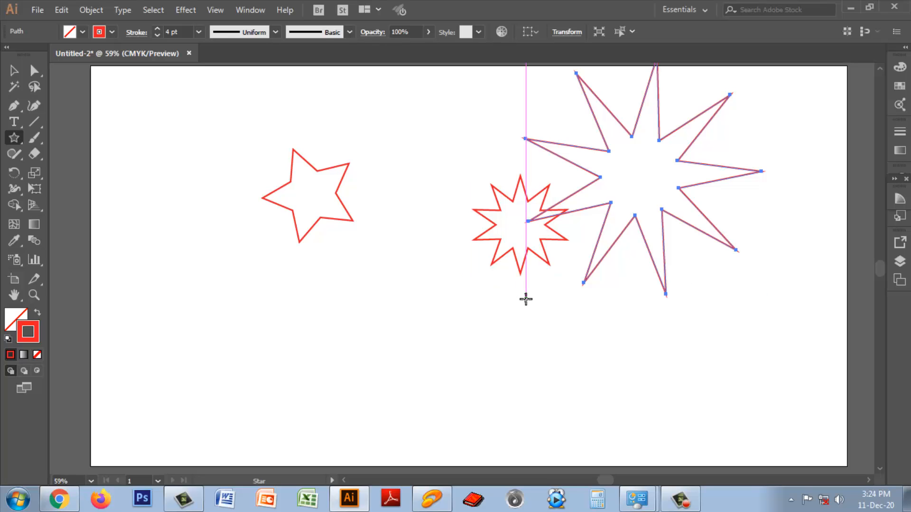
# Step: Delete all three stars from the artboard
pyautogui.press('Delete')
pyautogui.press('v')
pyautogui.moveTo(214, 132); pyautogui.dragTo(596, 308)
pyautogui.press('Delete')
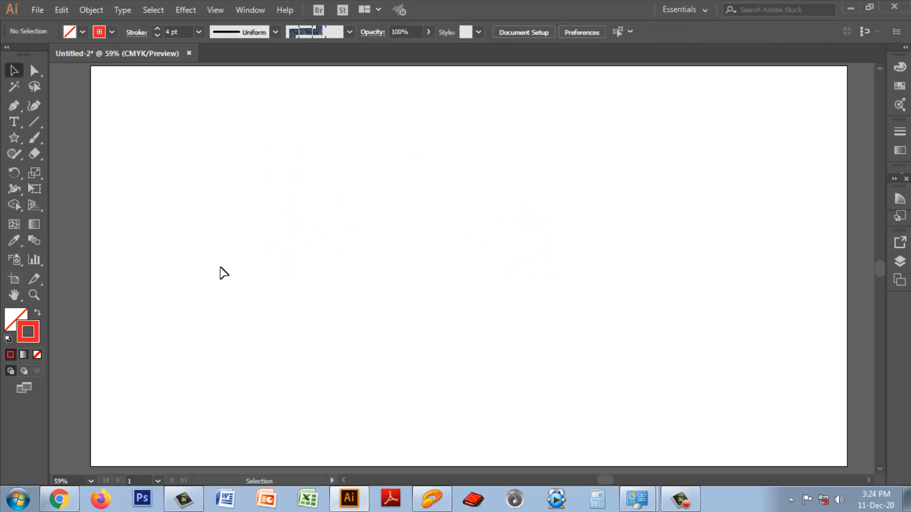
# Step: Draw a lens flare with the Flare tool, placing its centre at the artboard's upper left and its end ring well to the right
pyautogui.click(10, 137)
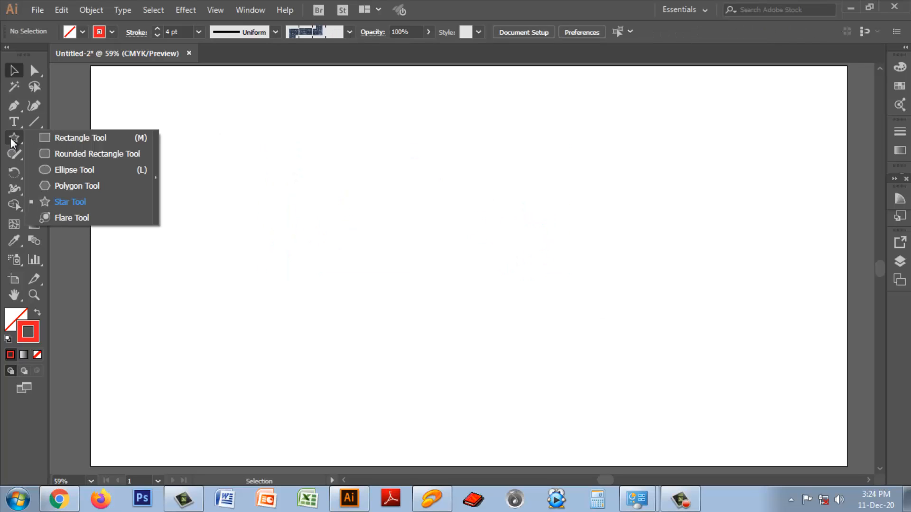
pyautogui.click(64, 218)
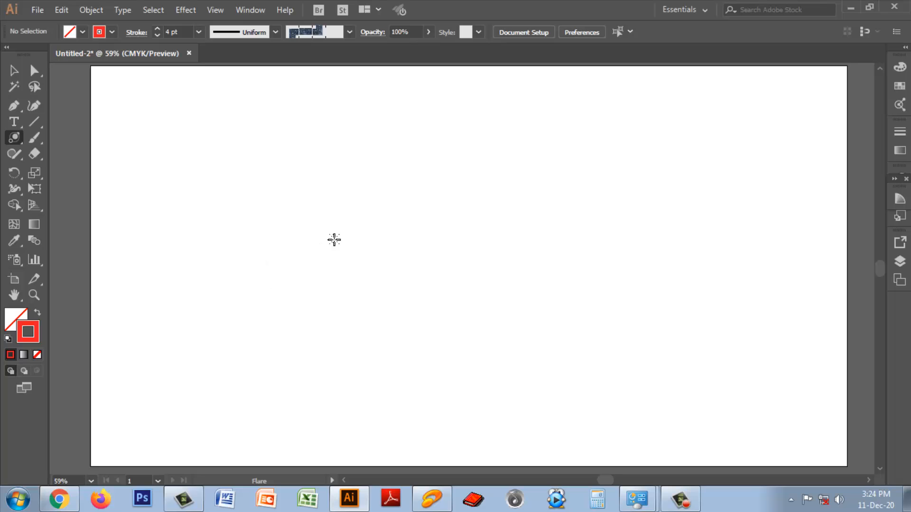
pyautogui.moveTo(288, 183)
pyautogui.mouseDown()
pyautogui.moveTo(341, 219)
pyautogui.moveTo(311, 163)
pyautogui.moveTo(313, 179)
pyautogui.mouseUp()
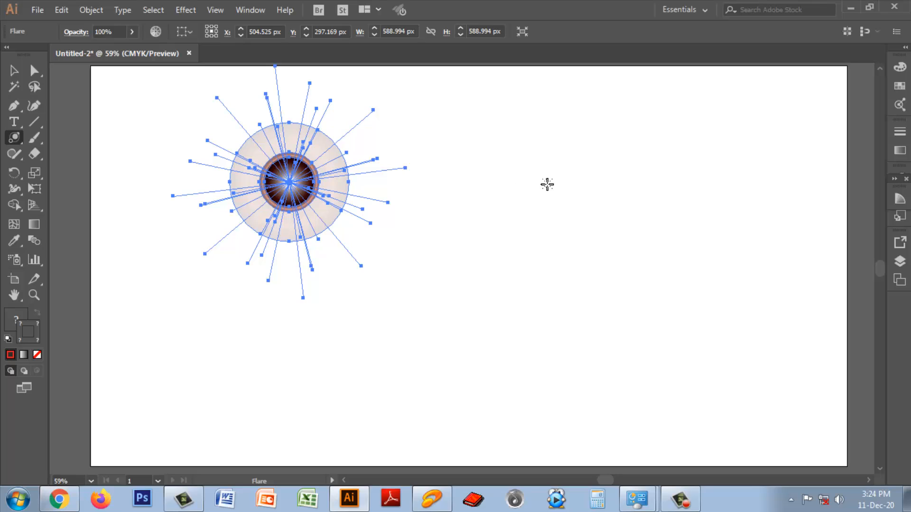
pyautogui.moveTo(545, 193); pyautogui.dragTo(563, 194)
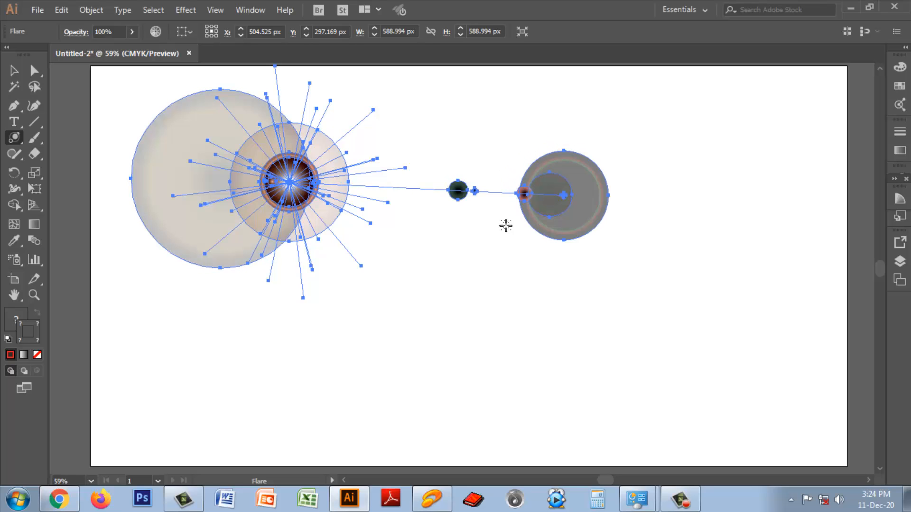
pyautogui.click(14, 71)
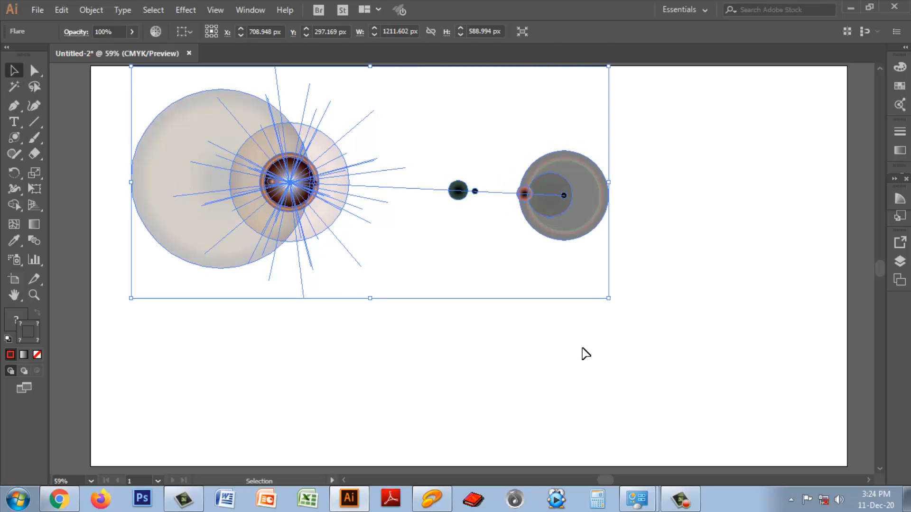
# Step: Delete the lens flare and draw a new flare centre about 812 px across in the artboard's upper left area, varying its ray count
pyautogui.press('Delete')
pyautogui.moveTo(16, 156); pyautogui.dragTo(77, 220)
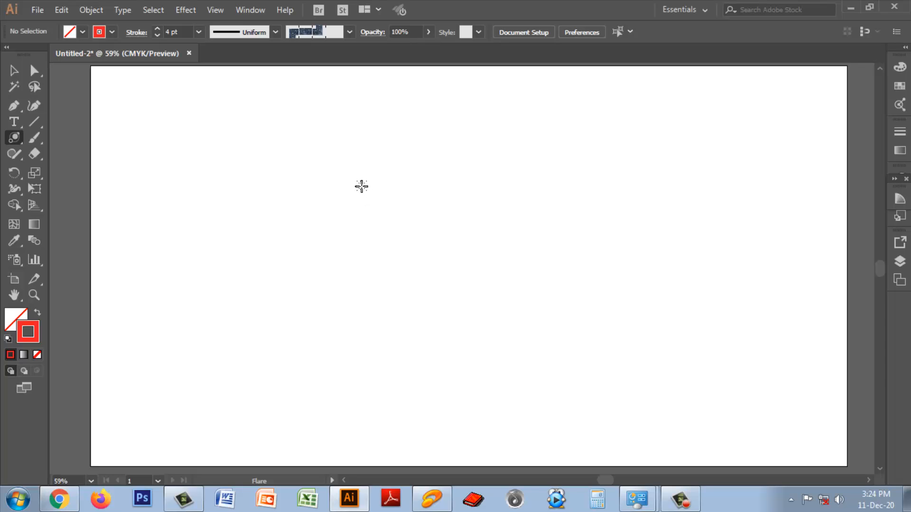
pyautogui.moveTo(362, 186)
pyautogui.mouseDown()
pyautogui.moveTo(424, 232)
pyautogui.moveTo(387, 180)
pyautogui.moveTo(414, 211)
pyautogui.moveTo(397, 187)
pyautogui.mouseUp()
pyautogui.press('Down')
pyautogui.press('Down')
pyautogui.press('Down')
pyautogui.press('Down')
pyautogui.press('Down')
pyautogui.press('Down')
pyautogui.press('Down')
pyautogui.press('Down')
pyautogui.press('Down')
pyautogui.press('Down')
pyautogui.press('Down')
pyautogui.press('Down')
pyautogui.press('Down')
pyautogui.press('Down')
pyautogui.press('Down')
pyautogui.press('Down')
pyautogui.press('Down')
pyautogui.press('Down')
pyautogui.press('Down')
pyautogui.press('Down')
pyautogui.press('Up')
pyautogui.press('Up')
pyautogui.press('Up')
pyautogui.press('Up')
pyautogui.press('Up')
pyautogui.press('Up')
pyautogui.press('Up')
pyautogui.press('Up')
pyautogui.press('Up')
pyautogui.press('Up')
pyautogui.press('Up')
pyautogui.press('Up')
pyautogui.press('Up')
pyautogui.press('Up')
pyautogui.press('Up')
pyautogui.press('Up')
pyautogui.press('Up')
pyautogui.press('Up')
pyautogui.press('Up')
pyautogui.press('Up')
pyautogui.press('Down')
pyautogui.press('Down')
pyautogui.press('Down')
pyautogui.press('Down')
pyautogui.press('Down')
pyautogui.press('Down')
pyautogui.press('Down')
pyautogui.press('Down')
pyautogui.press('Down')
pyautogui.press('Down')
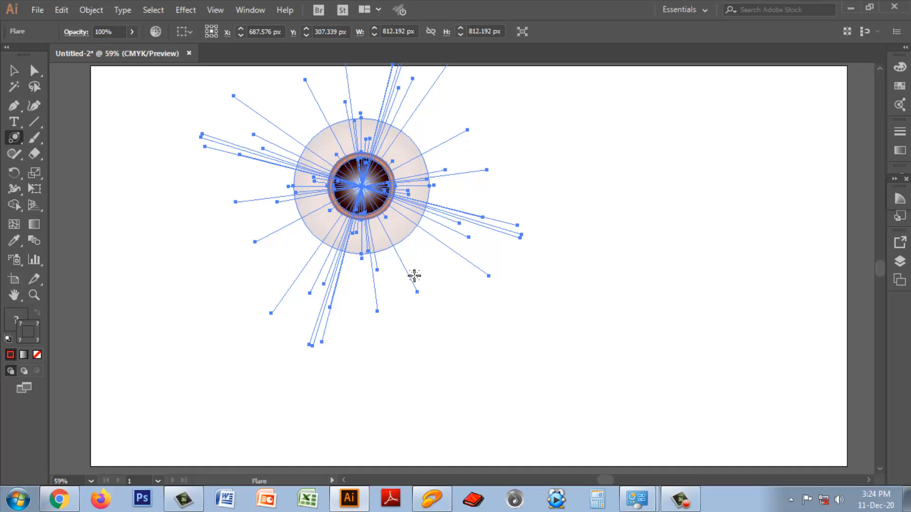
# Step: Set up a previewed Transform effect on the flare with scale 68% horizontal and 159% vertical, and move -23 px horizontal and 45 px vertical
pyautogui.click(183, 10)
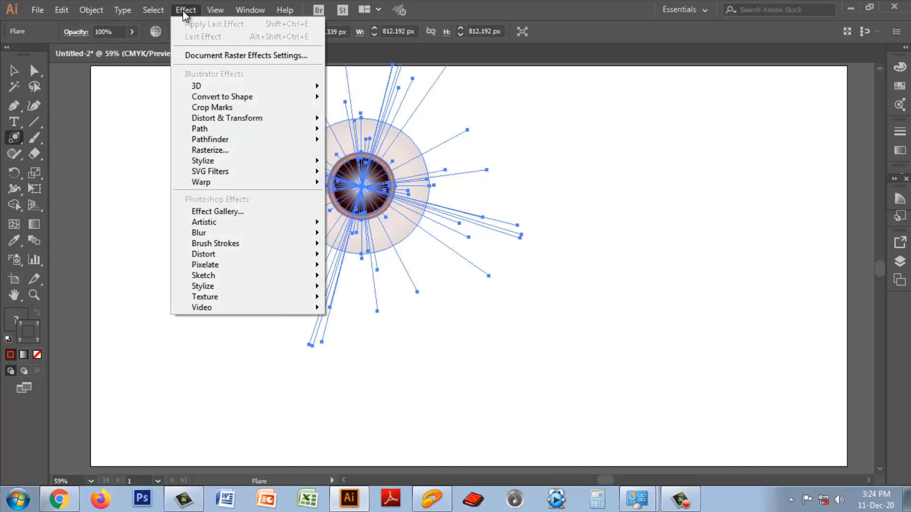
pyautogui.moveTo(218, 121)
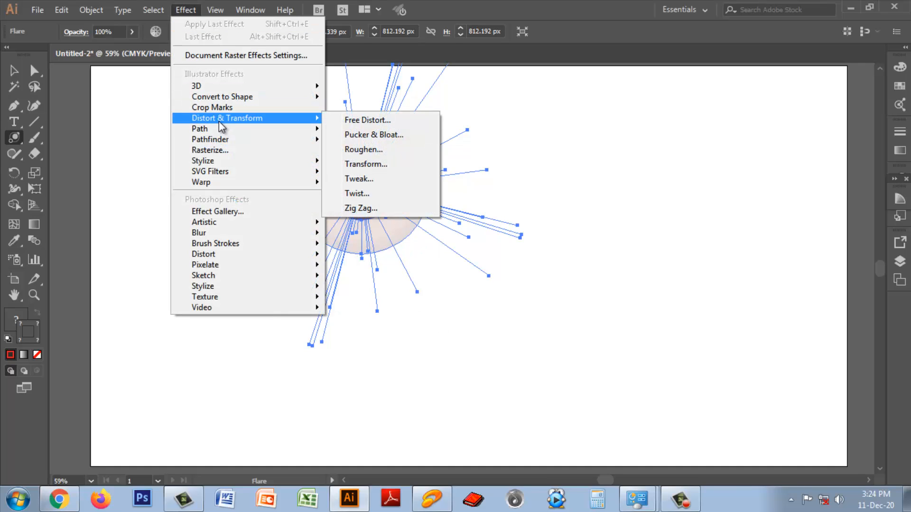
pyautogui.click(374, 164)
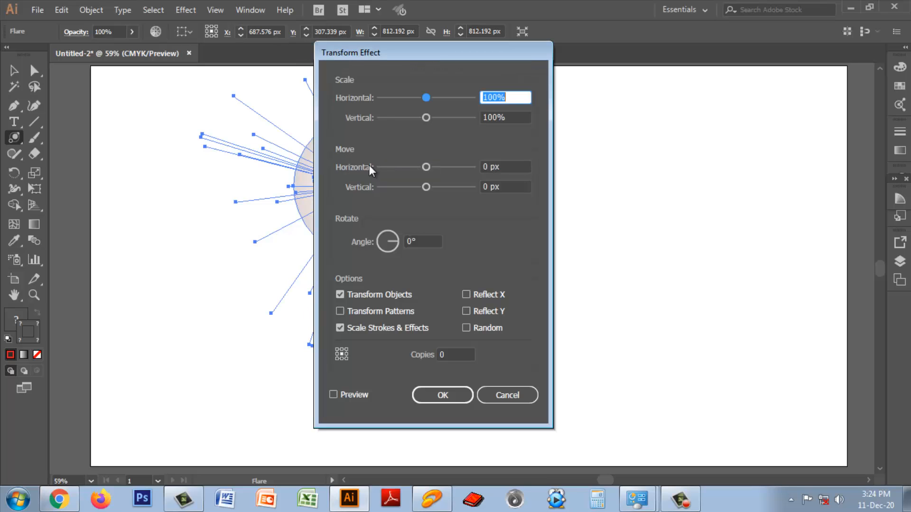
pyautogui.moveTo(421, 57); pyautogui.dragTo(690, 76)
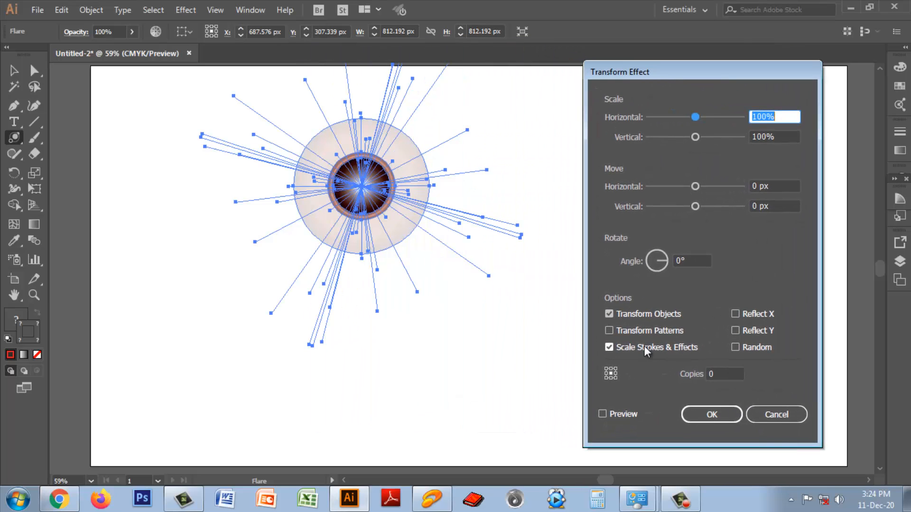
pyautogui.click(602, 414)
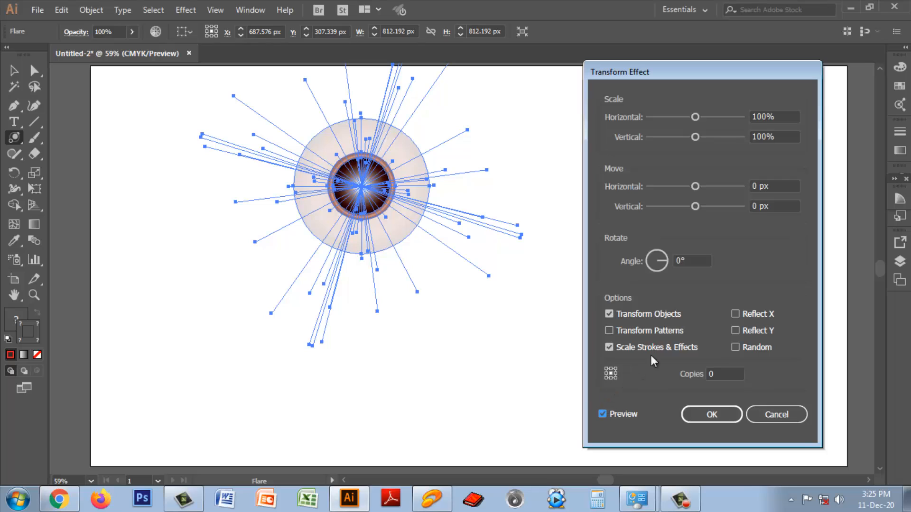
pyautogui.moveTo(695, 207); pyautogui.dragTo(688, 169)
pyautogui.moveTo(695, 137); pyautogui.dragTo(680, 118)
pyautogui.click(695, 116)
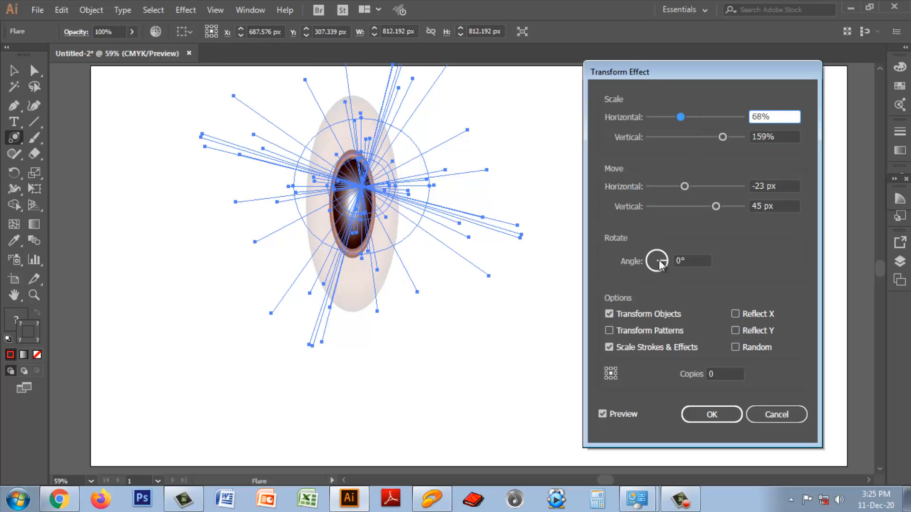
# Step: Set the Transform effect's rotation to 148° with Reflect X enabled, and apply the effect to the flare
pyautogui.moveTo(661, 260); pyautogui.dragTo(642, 252)
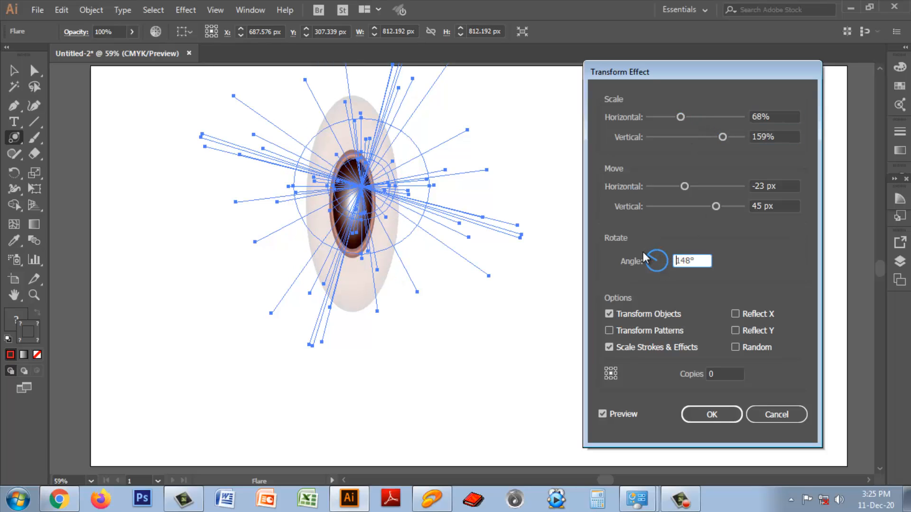
pyautogui.click(735, 313)
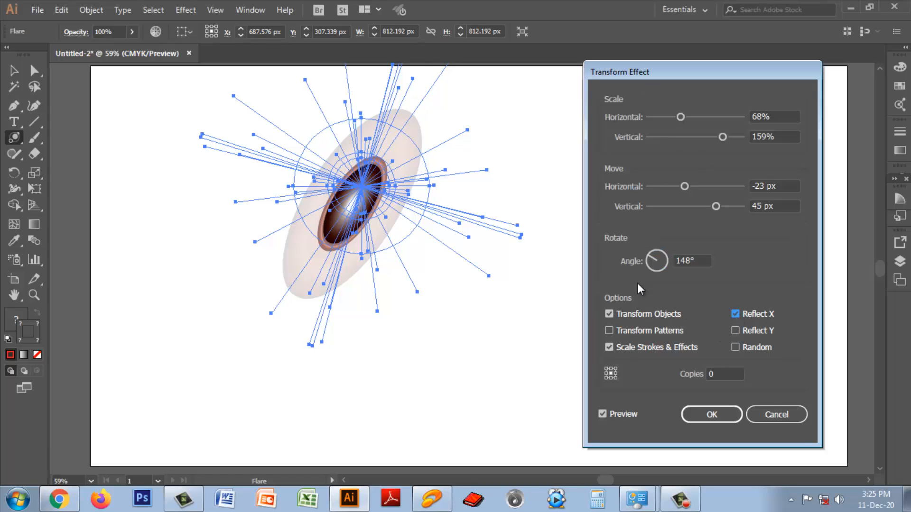
pyautogui.click(701, 415)
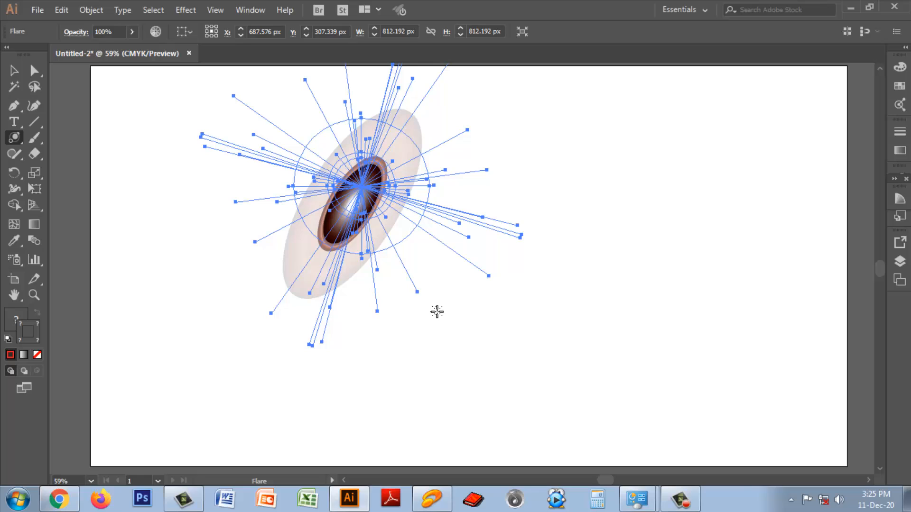
# Step: Delete the transformed flare from the artboard
pyautogui.click(13, 71)
pyautogui.press('Delete')
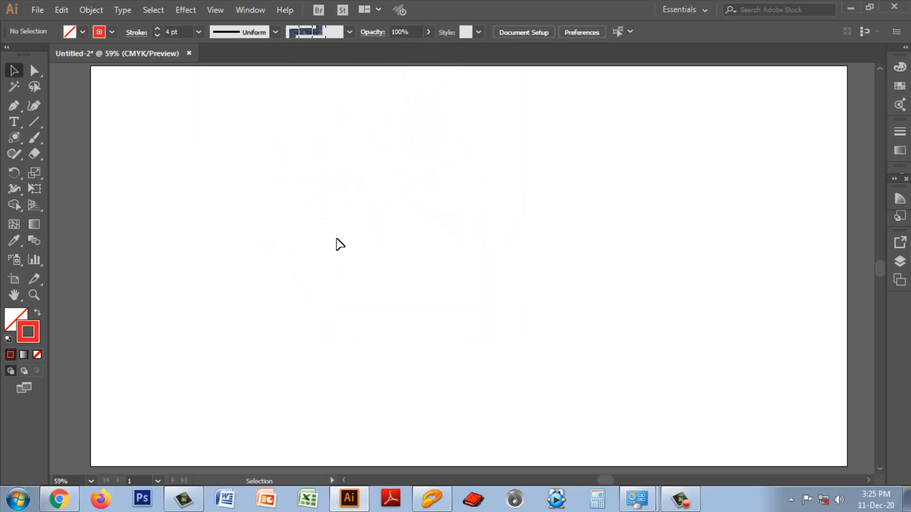
# Step: Draw a nine-pointed star in the artboard's upper left area and a 14-sided polygon to its right
pyautogui.moveTo(14, 137); pyautogui.dragTo(64, 201)
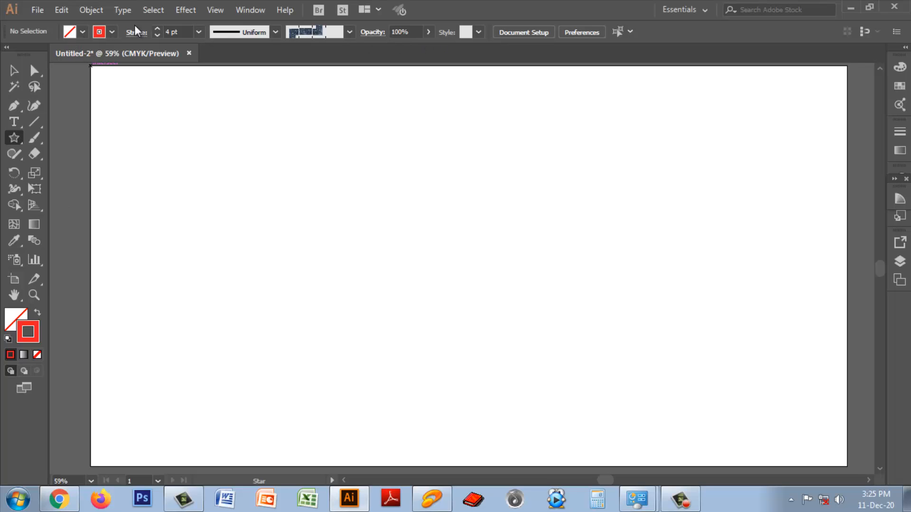
pyautogui.moveTo(218, 185); pyautogui.dragTo(278, 242)
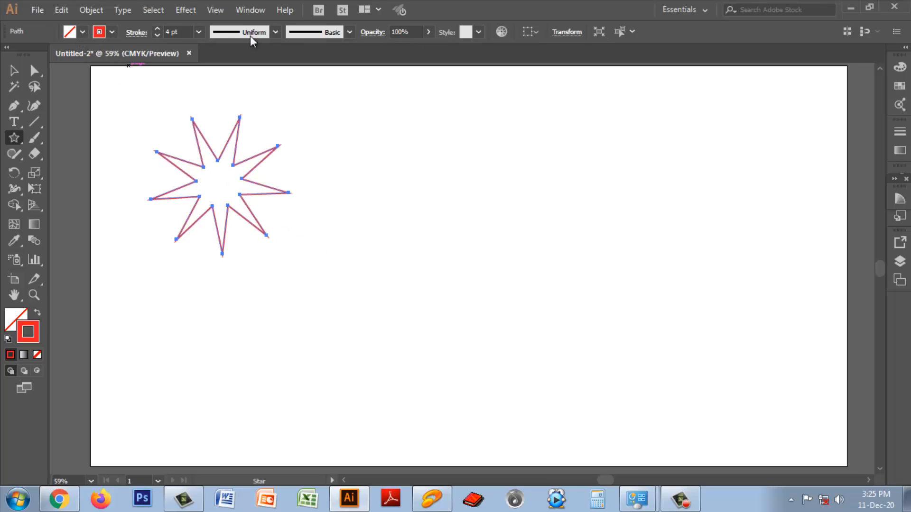
pyautogui.moveTo(14, 137); pyautogui.dragTo(64, 185)
pyautogui.moveTo(415, 185); pyautogui.dragTo(465, 246)
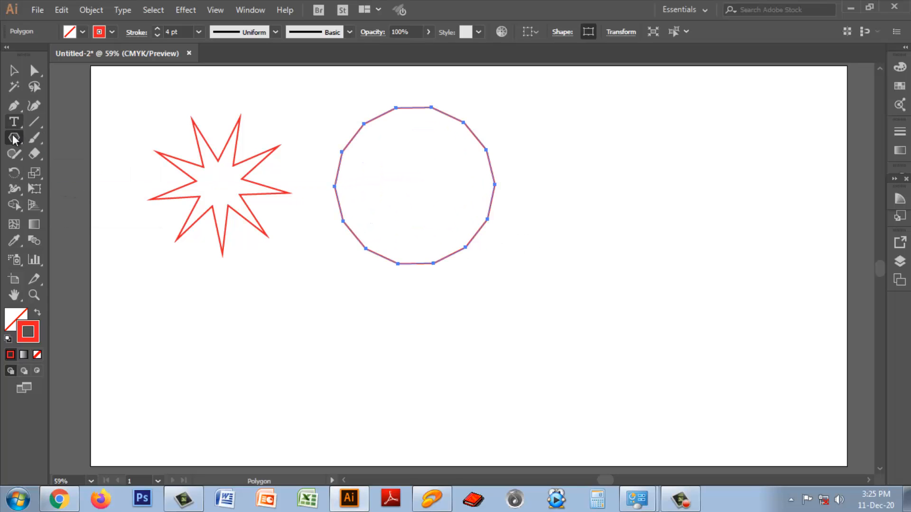
# Step: Draw a small upright rounded rectangle right of the polygon and a plain upright rectangle beyond it
pyautogui.moveTo(14, 137); pyautogui.dragTo(61, 154)
pyautogui.moveTo(542, 174); pyautogui.dragTo(610, 257)
pyautogui.moveTo(15, 137); pyautogui.dragTo(57, 137)
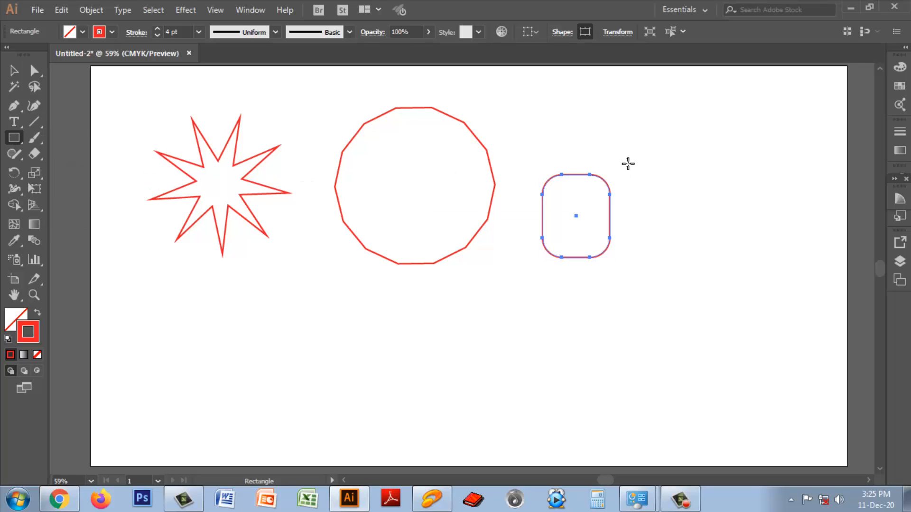
pyautogui.moveTo(645, 145); pyautogui.dragTo(697, 216)
# Step: Delete the star, polygon, rounded rectangle and rectangle from the artboard
pyautogui.click(13, 71)
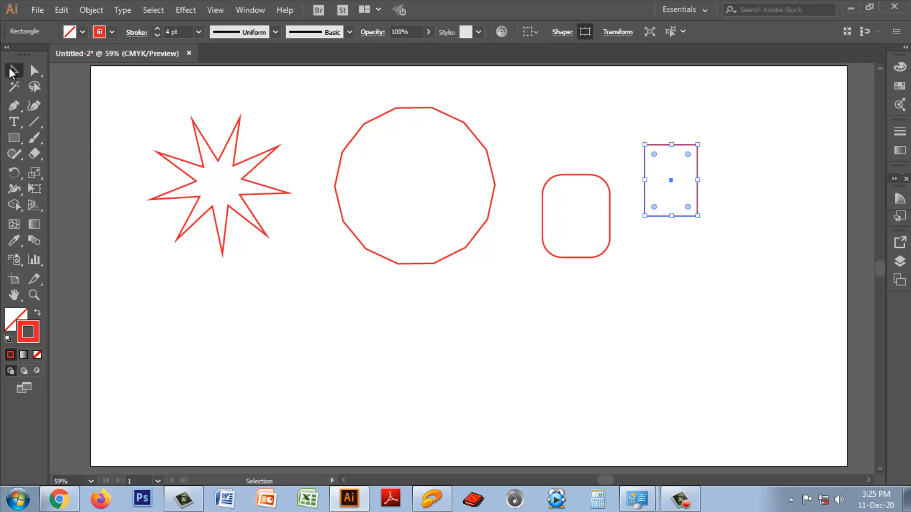
pyautogui.moveTo(122, 112); pyautogui.dragTo(727, 320)
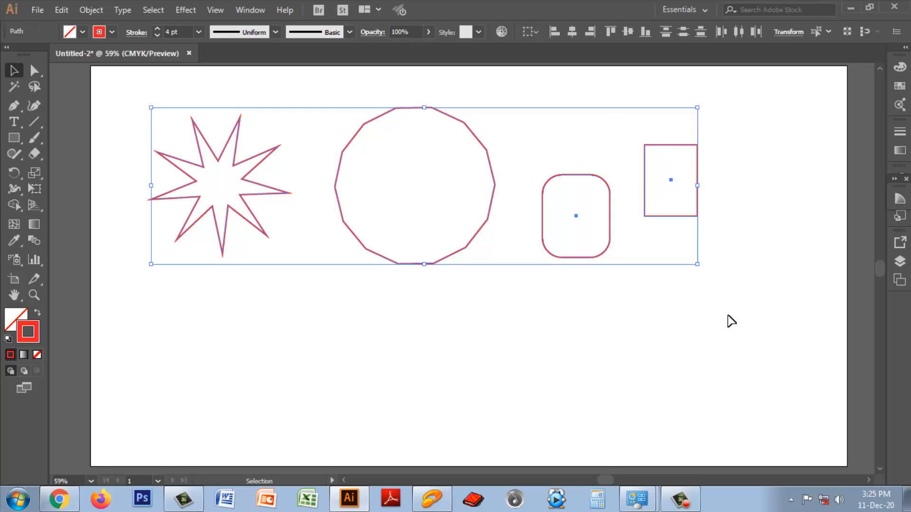
pyautogui.press('Delete')
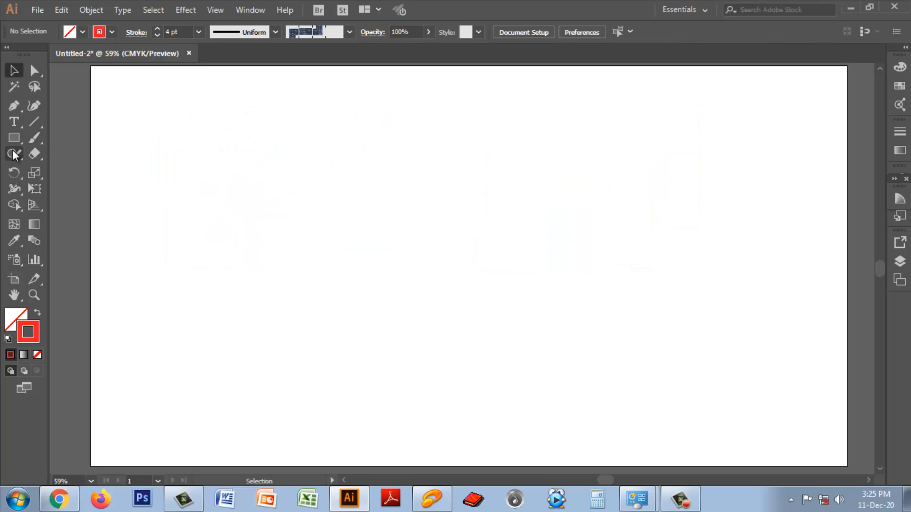
# Step: Draw a very large flare centre about 2570 px across, centred in the artboard's upper left area
pyautogui.moveTo(13, 138); pyautogui.dragTo(66, 220)
pyautogui.moveTo(263, 193); pyautogui.dragTo(348, 271)
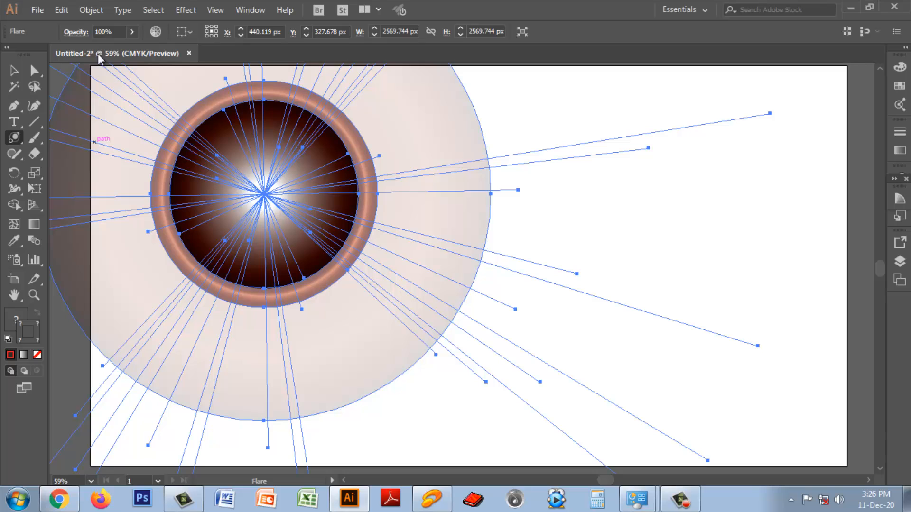
# Step: Open the flare in Recolor Artwork, turn off Recolor Art and select the artwork's bright orange colour
pyautogui.click(63, 11)
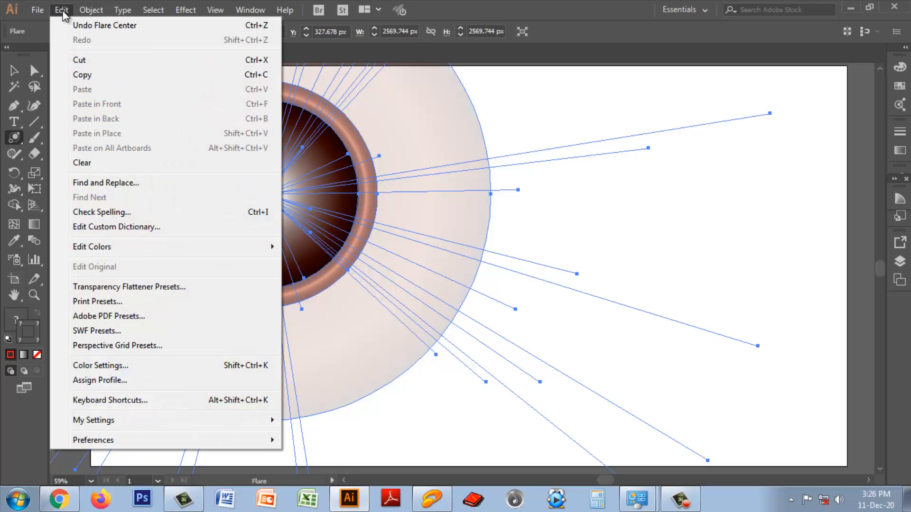
pyautogui.moveTo(101, 252)
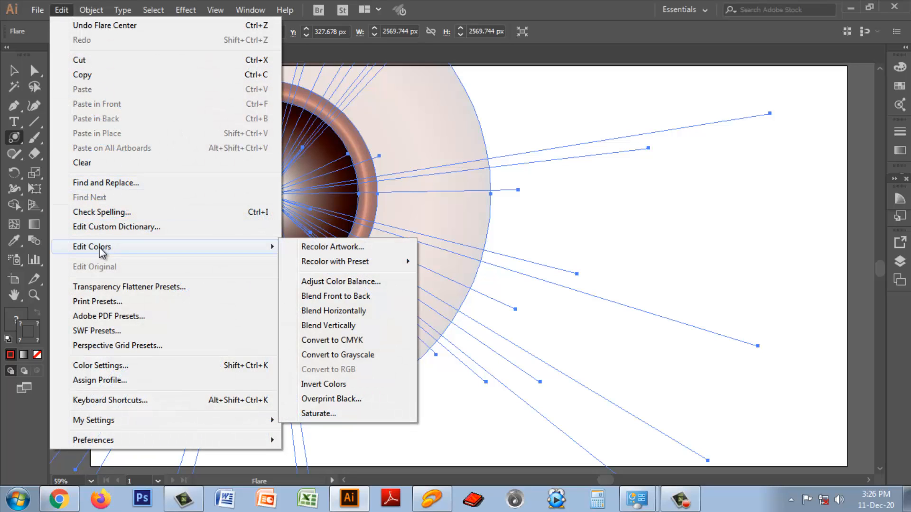
pyautogui.click(334, 248)
pyautogui.click(615, 207)
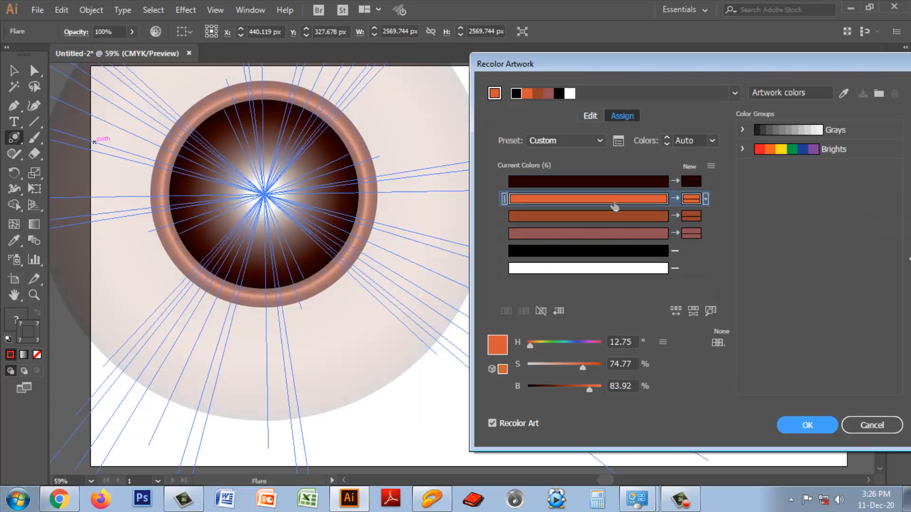
pyautogui.click(492, 423)
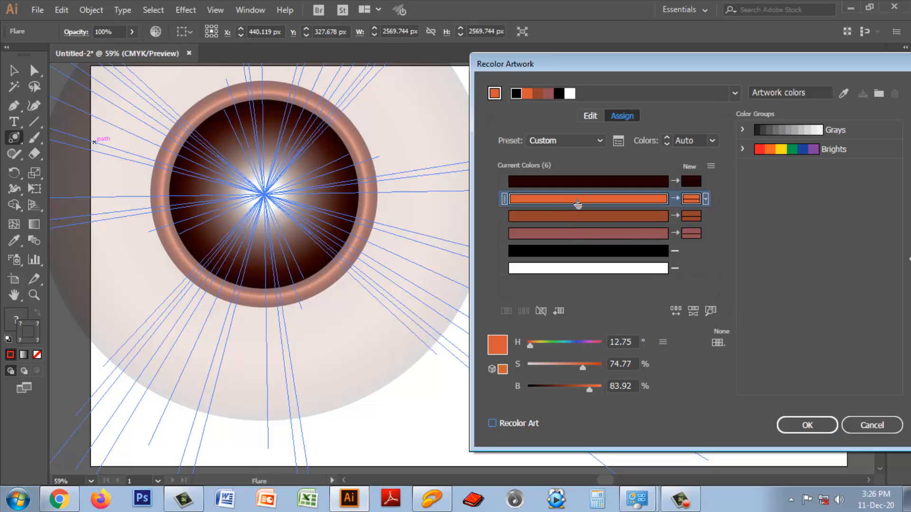
pyautogui.click(571, 218)
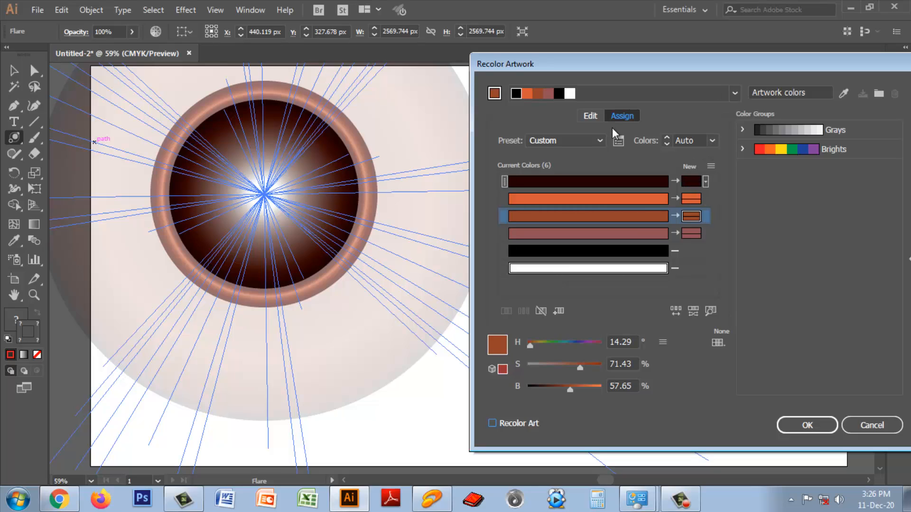
pyautogui.click(528, 97)
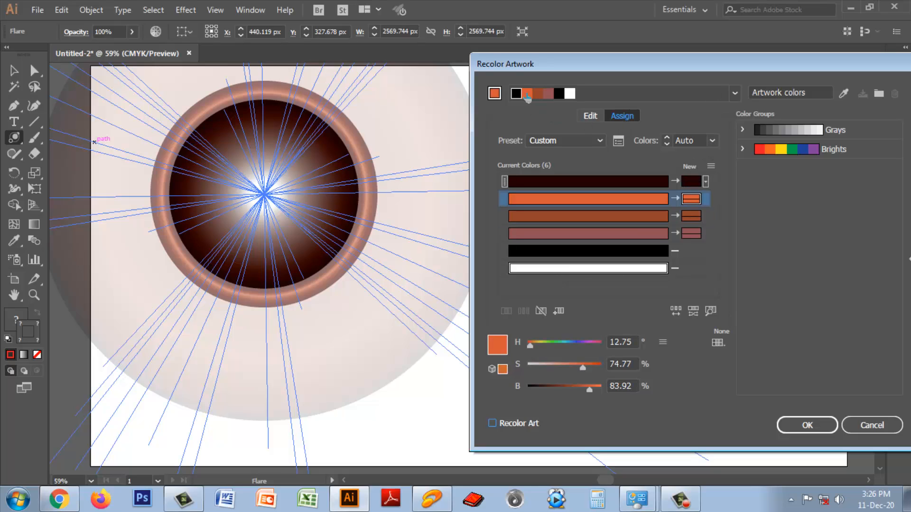
# Step: Replace the flare's bright orange with a muted blue (H 228.26°, S 53.18%, B 67.84%) and apply it with Recolor Art enabled
pyautogui.doubleClick(685, 199)
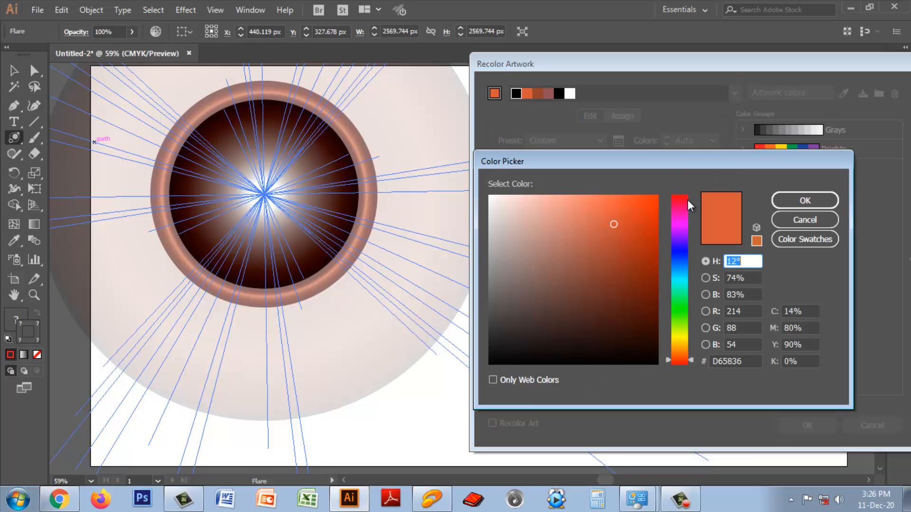
pyautogui.click(673, 257)
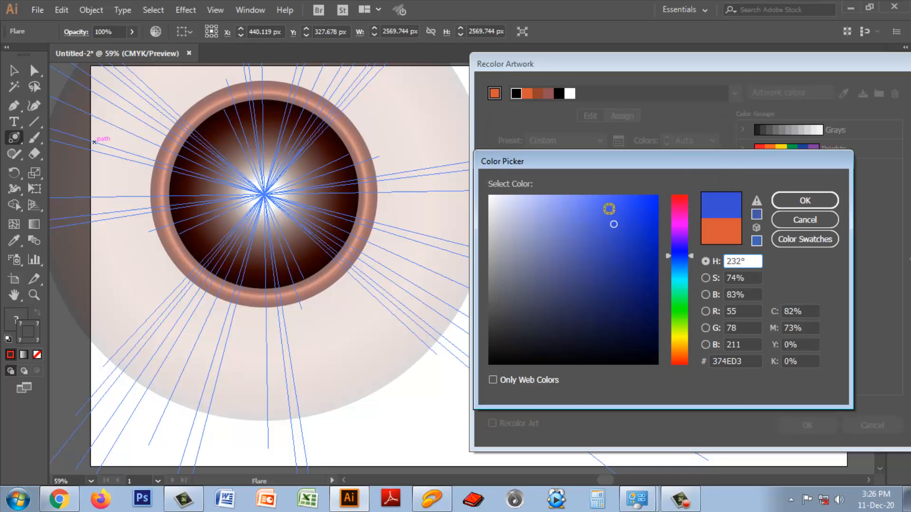
pyautogui.click(607, 209)
pyautogui.click(789, 201)
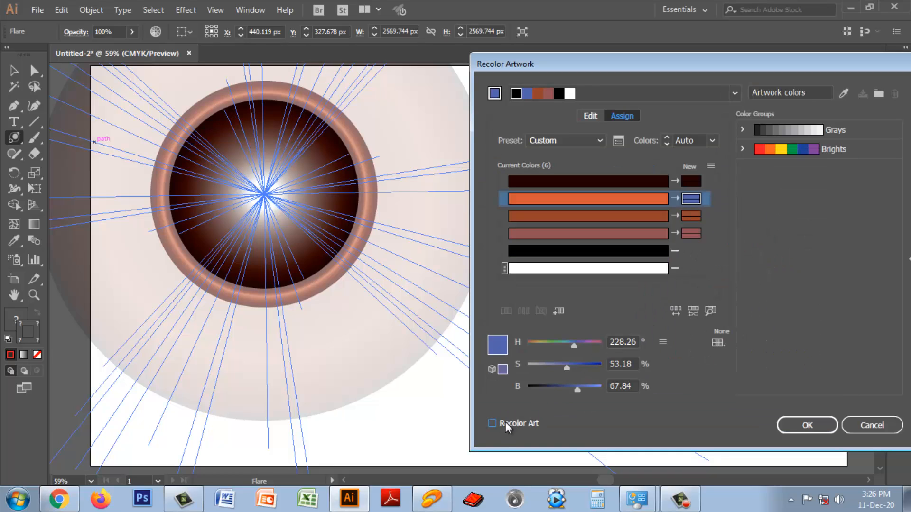
pyautogui.click(493, 424)
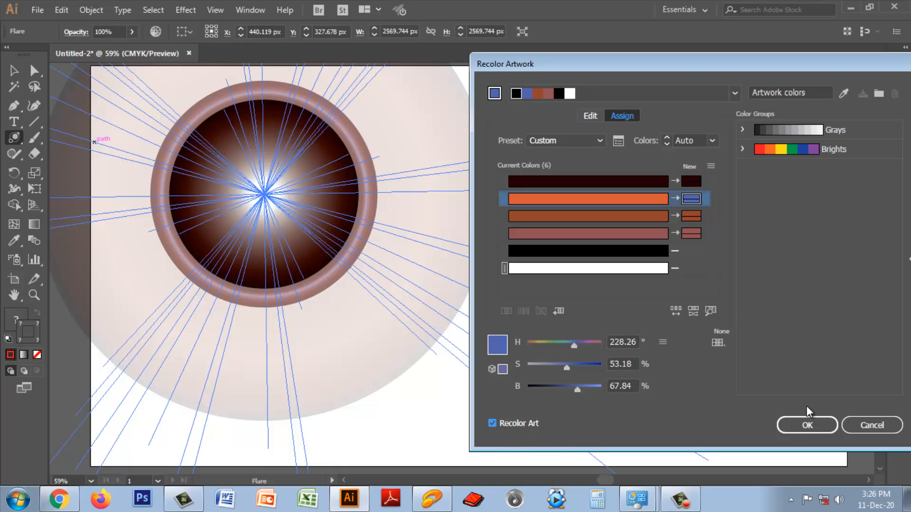
pyautogui.click(805, 424)
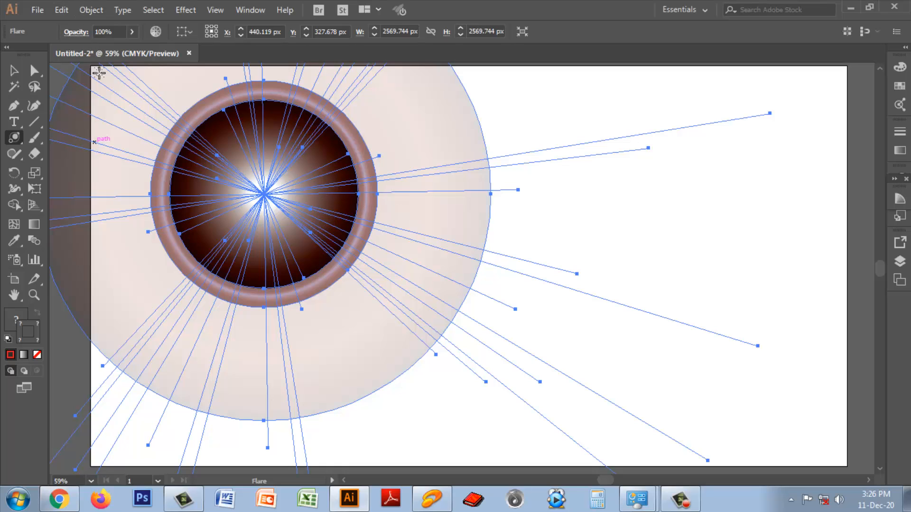
# Step: Complete the lens flare by placing its end ring well to the right of its centre, and list the available shape tools
pyautogui.click(60, 11)
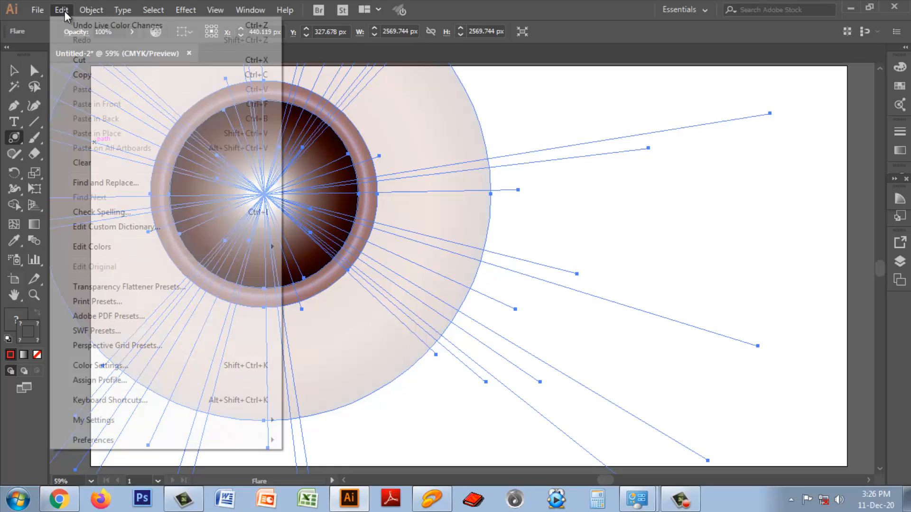
pyautogui.moveTo(102, 251)
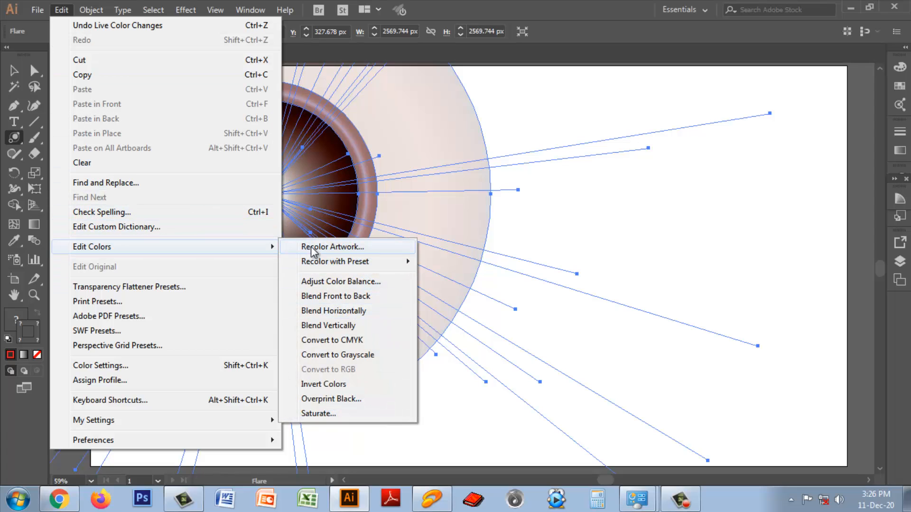
pyautogui.click(568, 220)
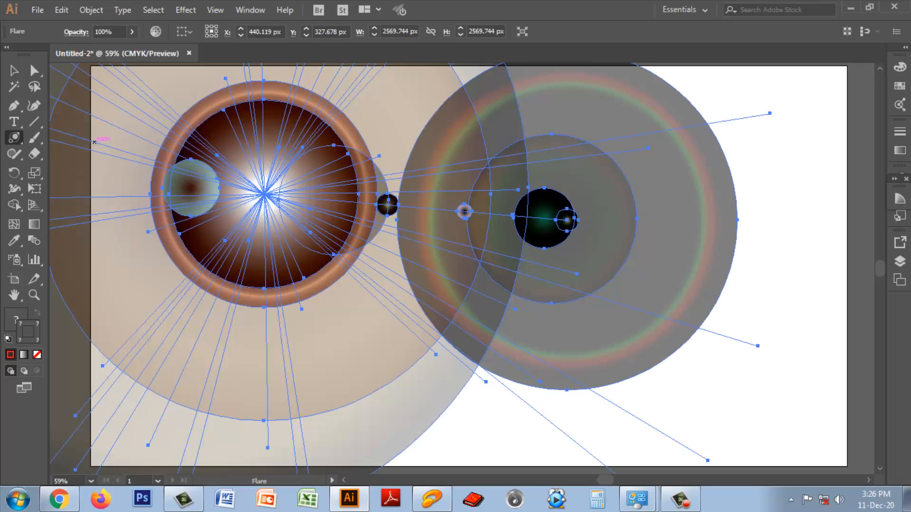
pyautogui.hotkey('ctrl', '-')
pyautogui.hotkey('ctrl', '-')
pyautogui.hotkey('ctrl', '-')
pyautogui.hotkey('ctrl', '-')
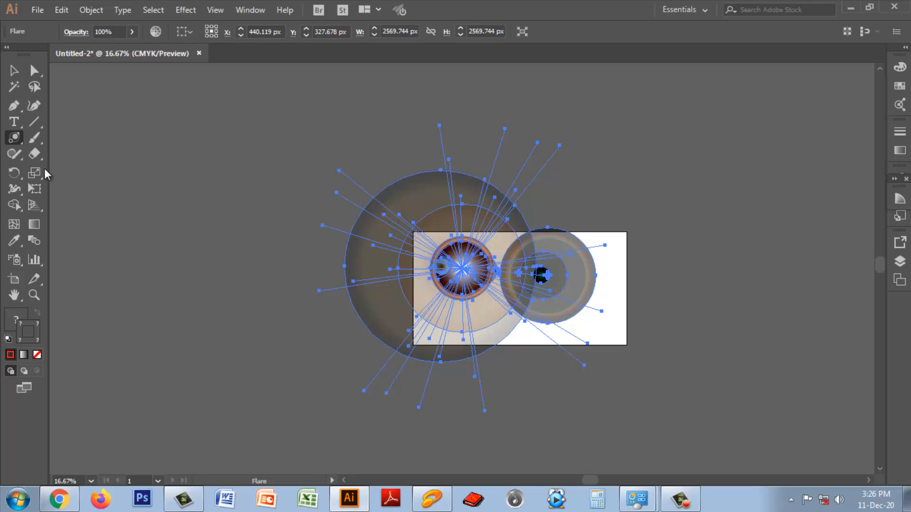
pyautogui.click(15, 137)
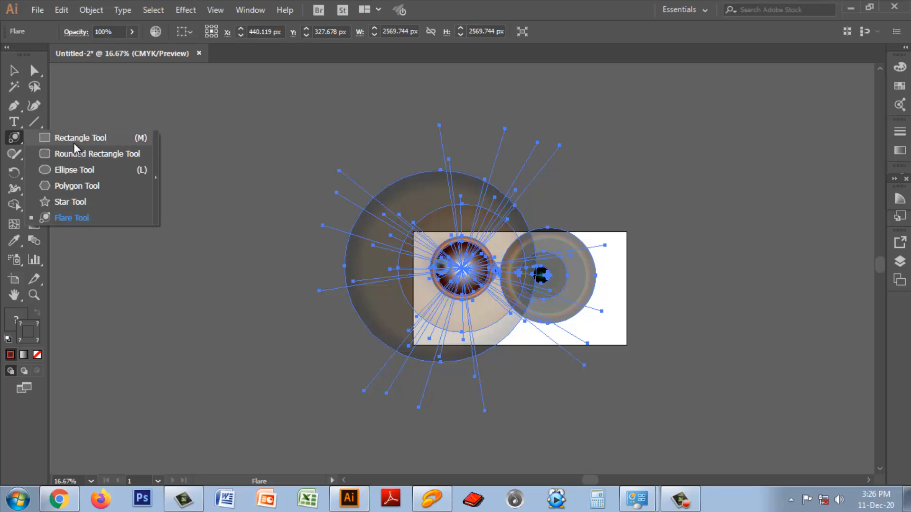